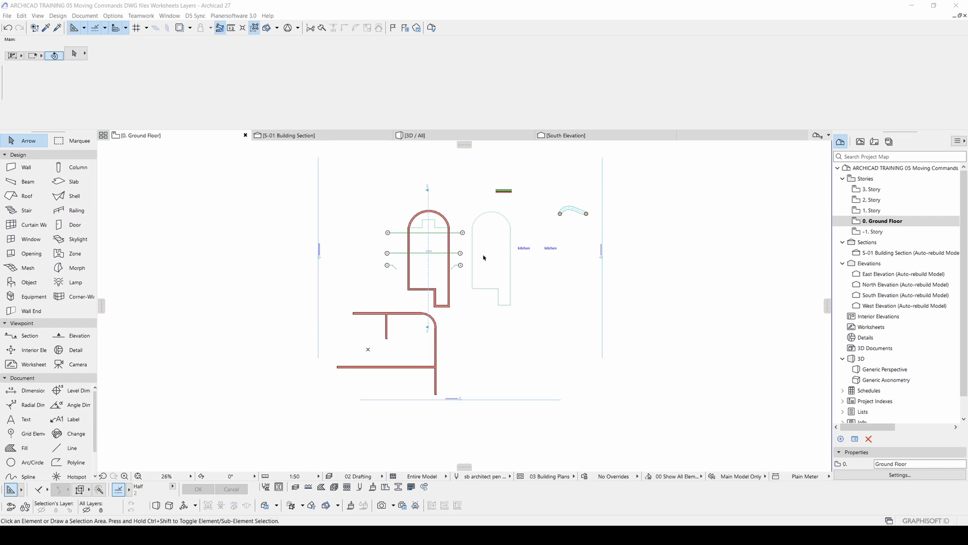
Drag the lower horizontal wall up and to the left, away from the vertical wall it meets
scroll(468, 324, "up", 3)
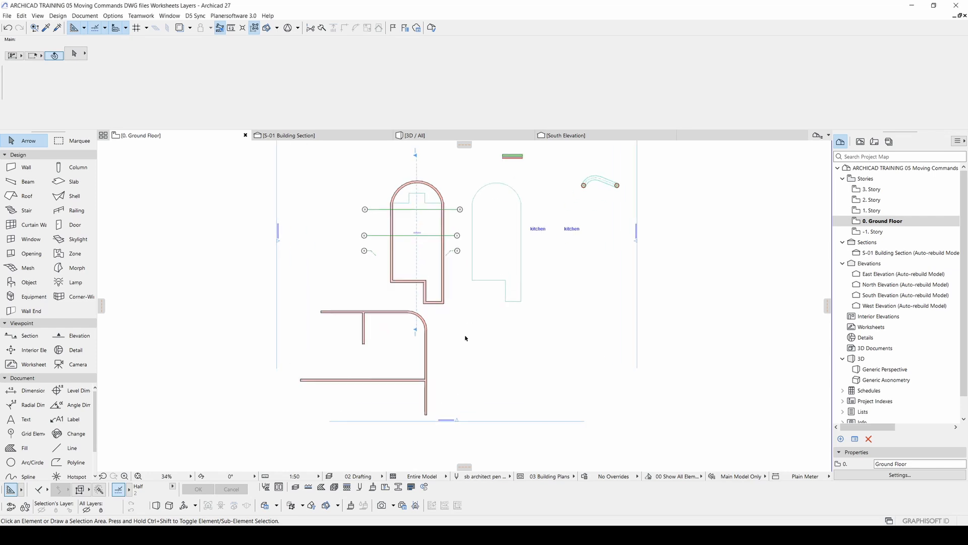
left_click(369, 415)
middle_click_drag(328, 395, 425, 345)
right_click(427, 340)
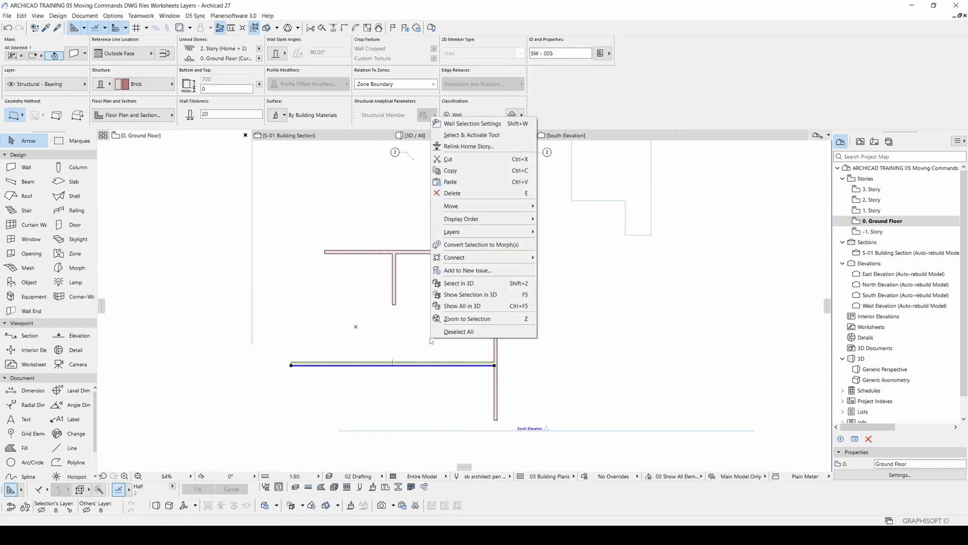
mouse_move(482, 210)
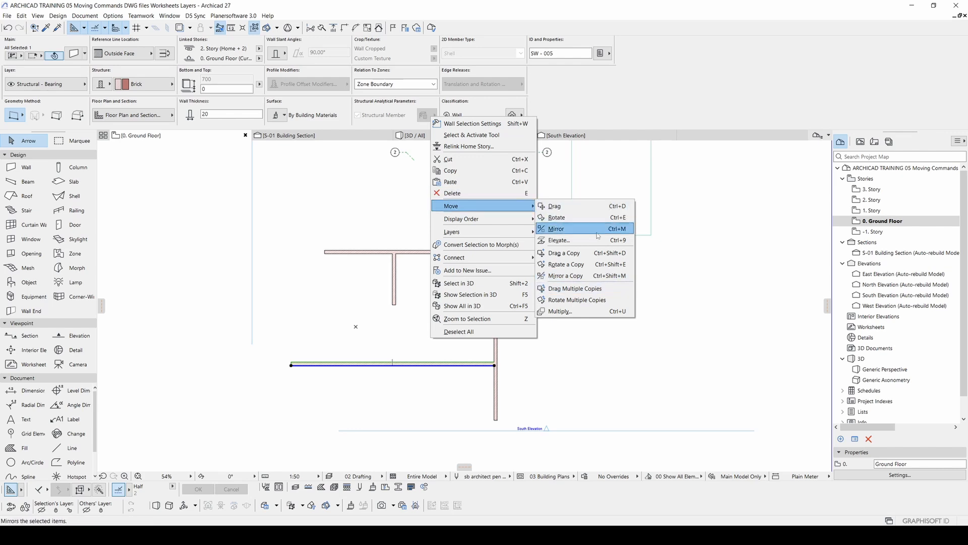
left_click(579, 213)
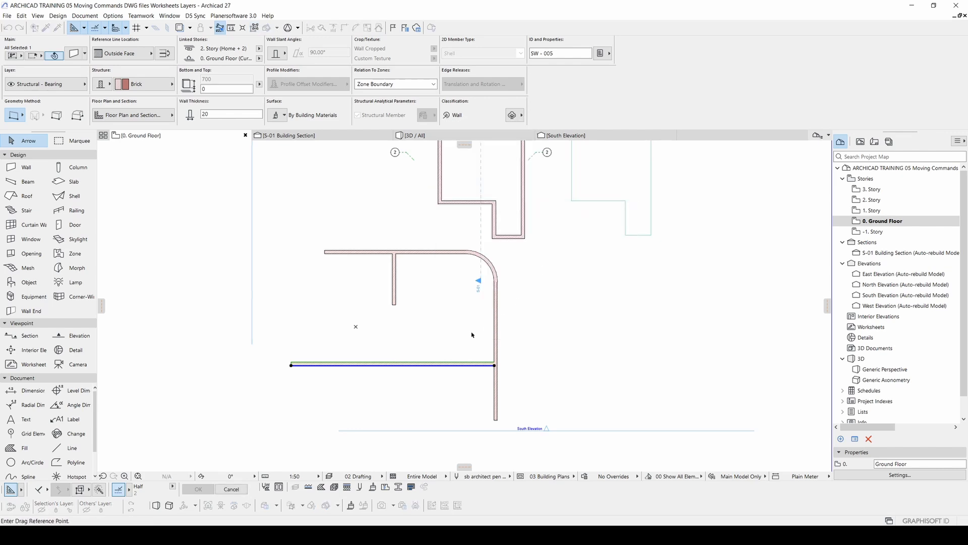
left_click(421, 358)
left_click(403, 343)
left_click(501, 357)
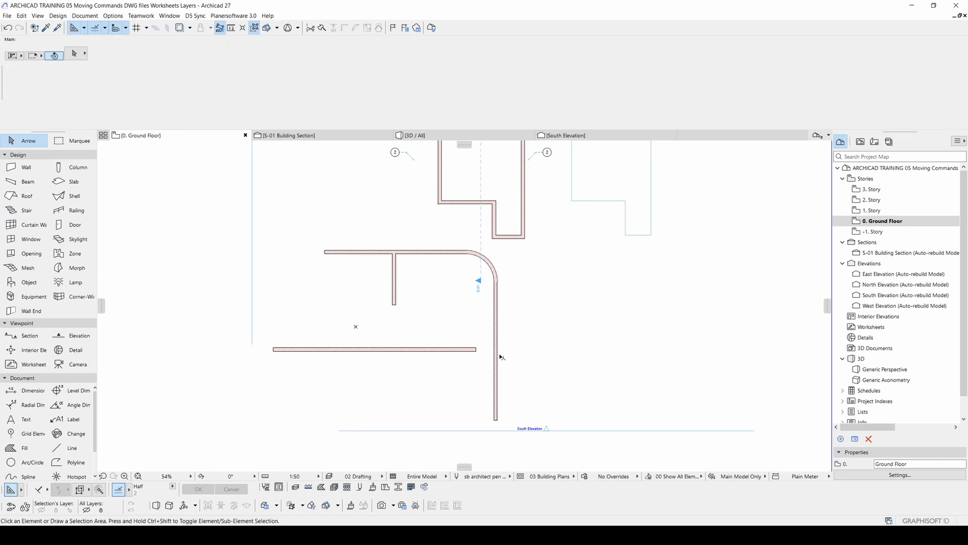
Drag the vertical wall below the curved wall a short distance to the right, detaching it from the curve
middle_click_drag(510, 353, 525, 343)
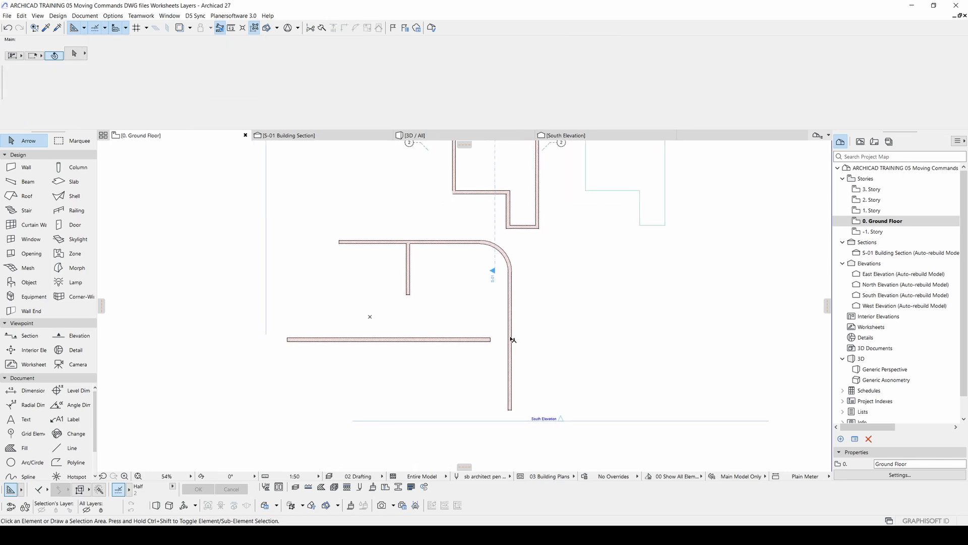
left_click(510, 339)
key("ctrl+d")
left_click(513, 327)
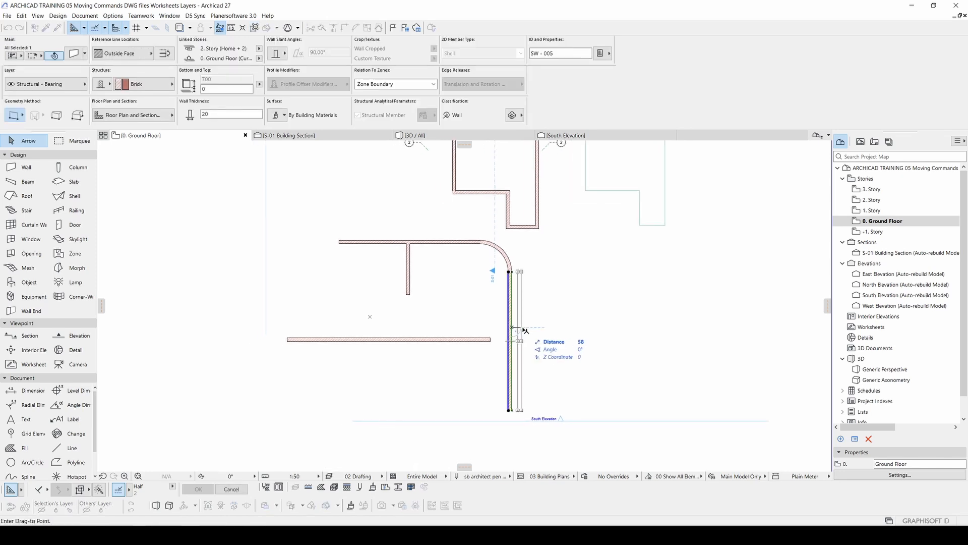
left_click(536, 330)
left_click(510, 338)
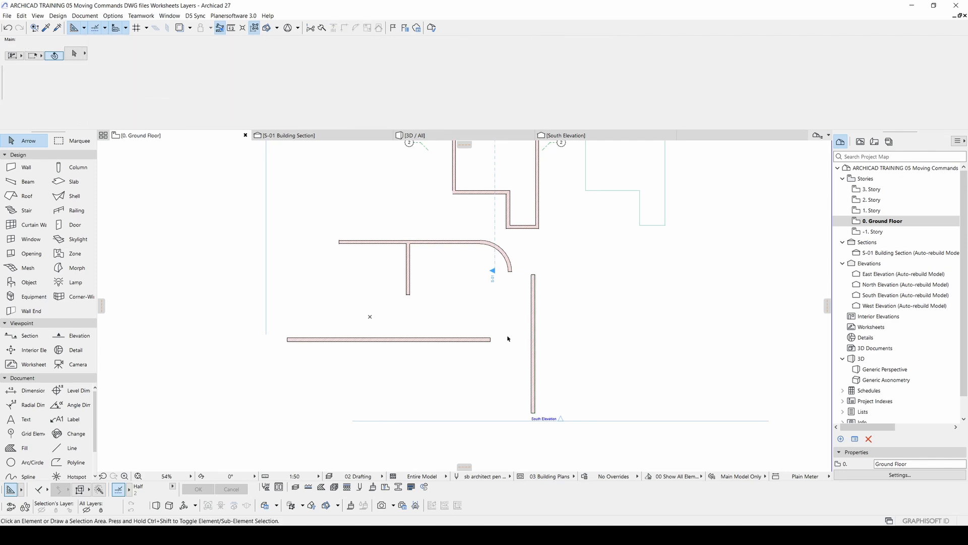
Look up the keyboard shortcuts assigned to the Drag command in the Work Environment settings, leaving them unmodified
scroll(464, 318, "up", 3)
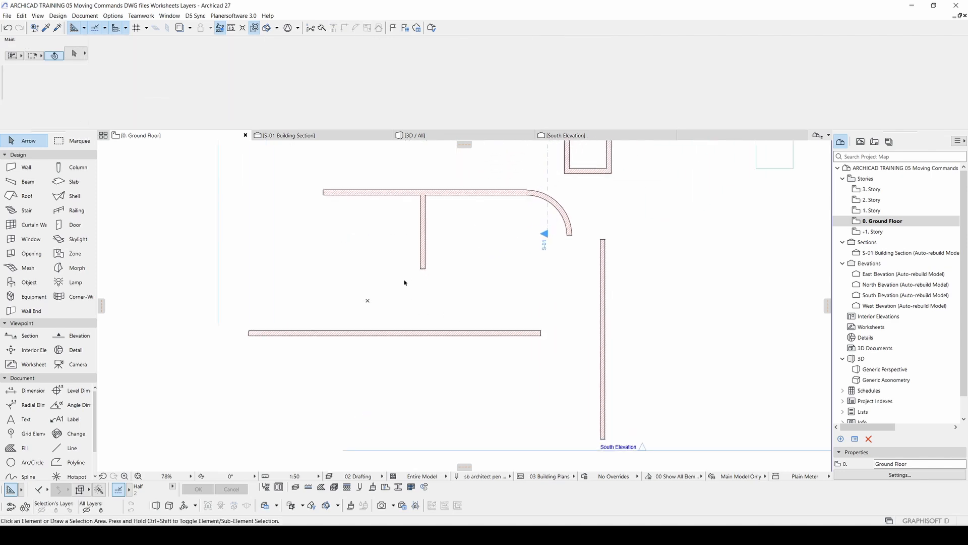
left_click(115, 17)
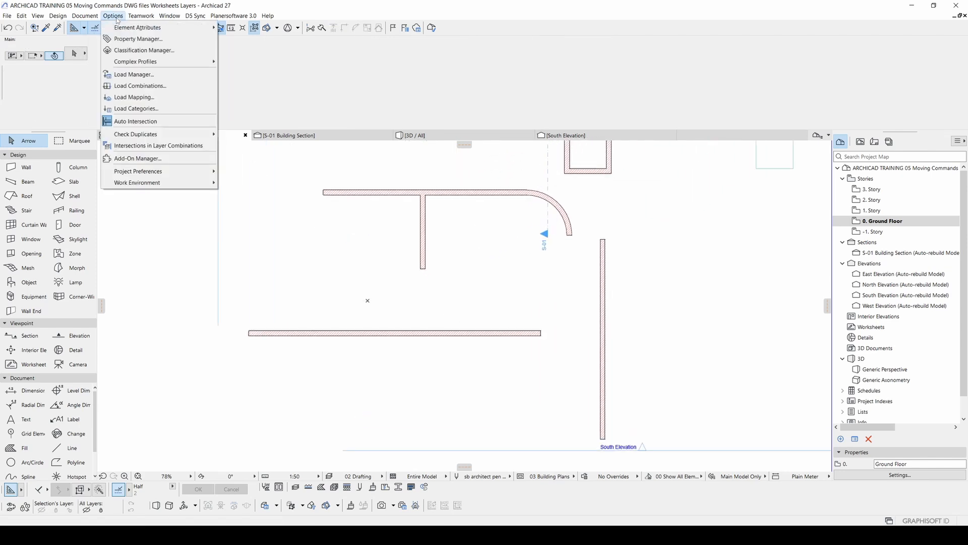
mouse_move(161, 182)
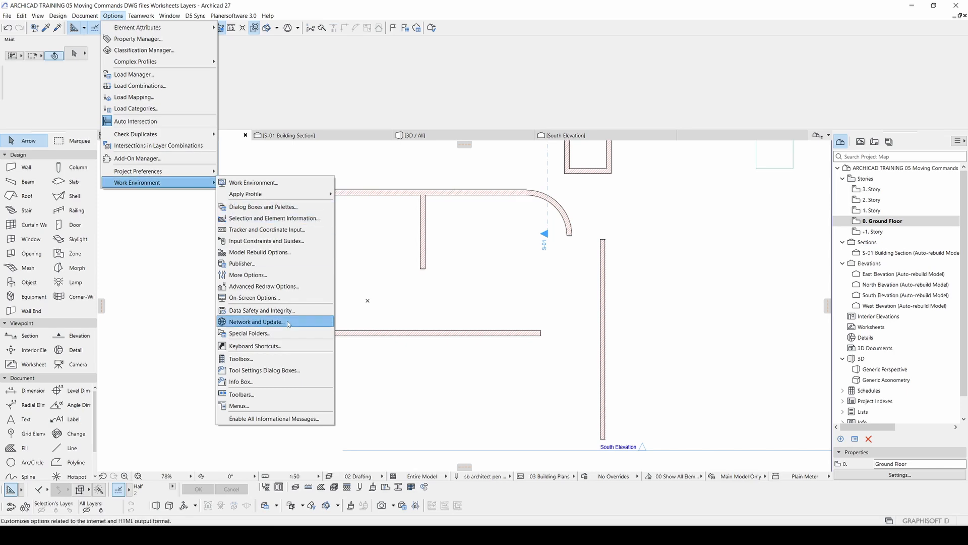
left_click(245, 346)
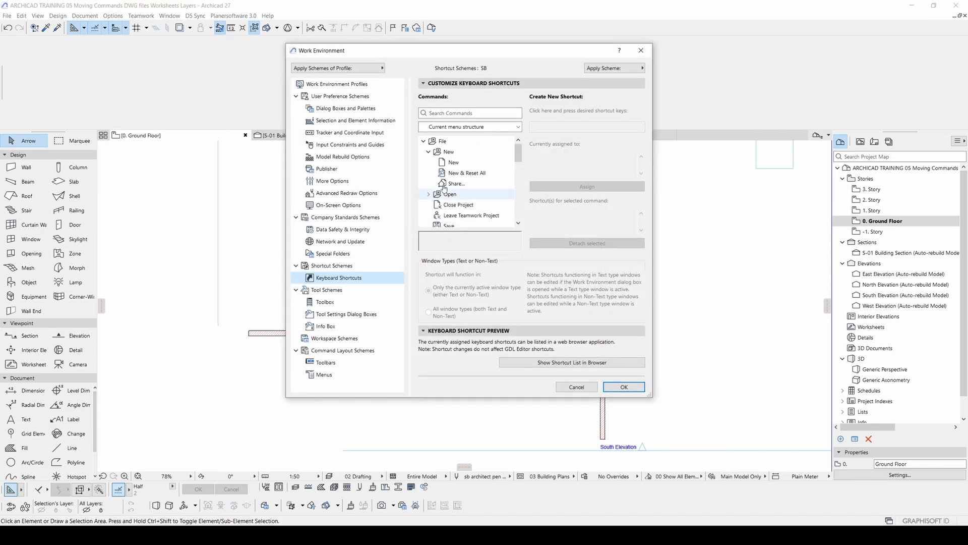
left_click_drag(472, 52, 400, 100)
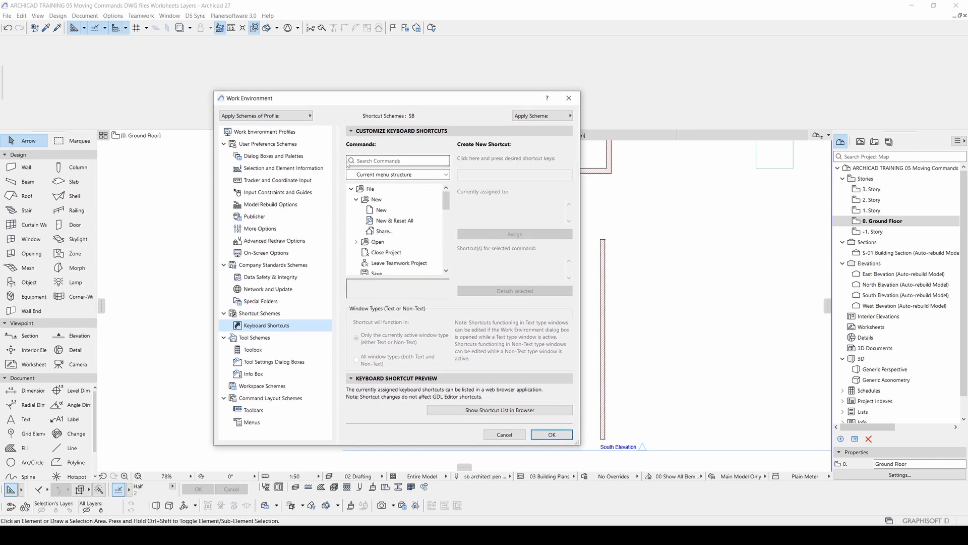
left_click(396, 161)
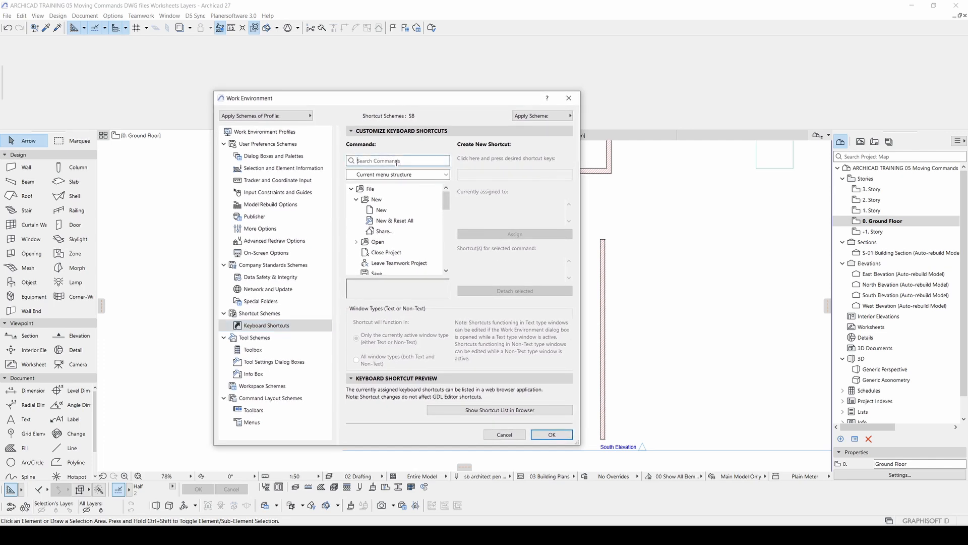
type("DRAG")
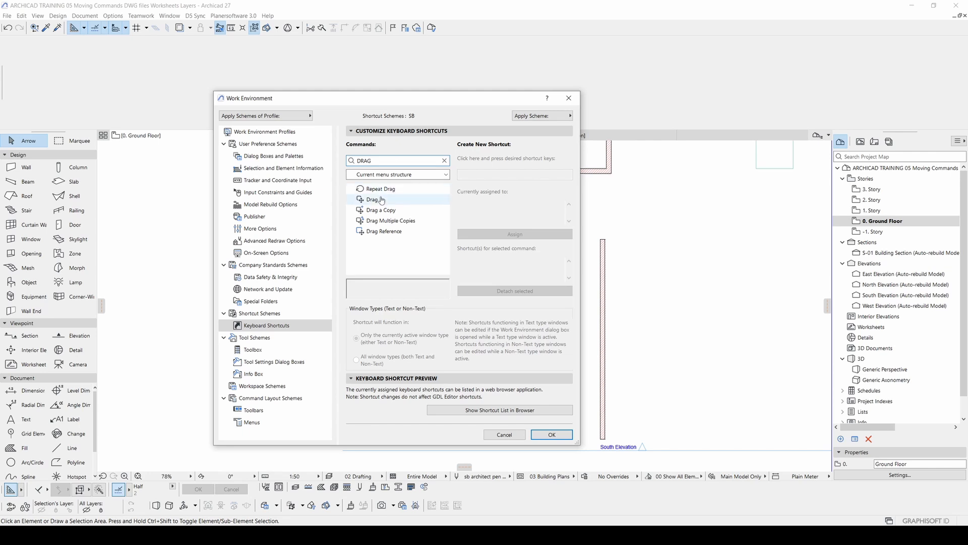
left_click(382, 200)
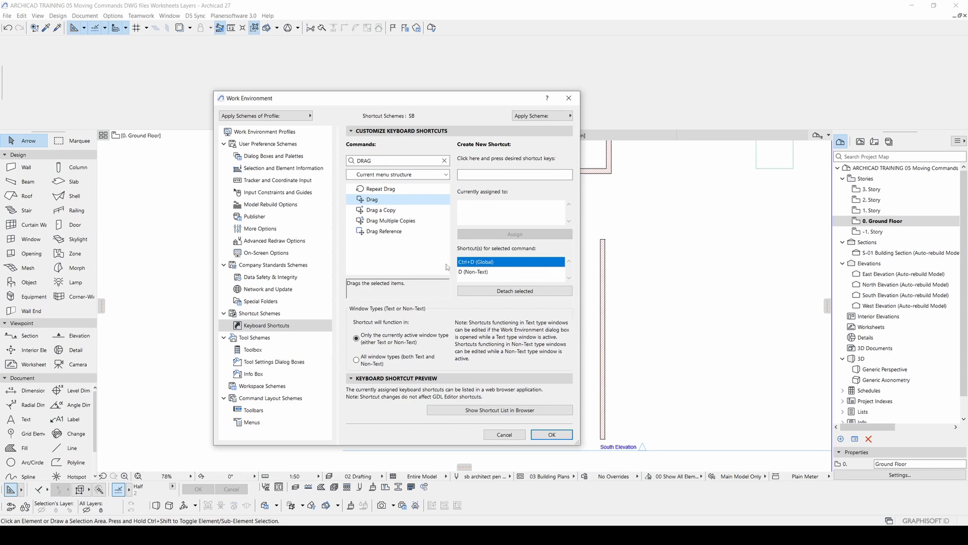
left_click(514, 435)
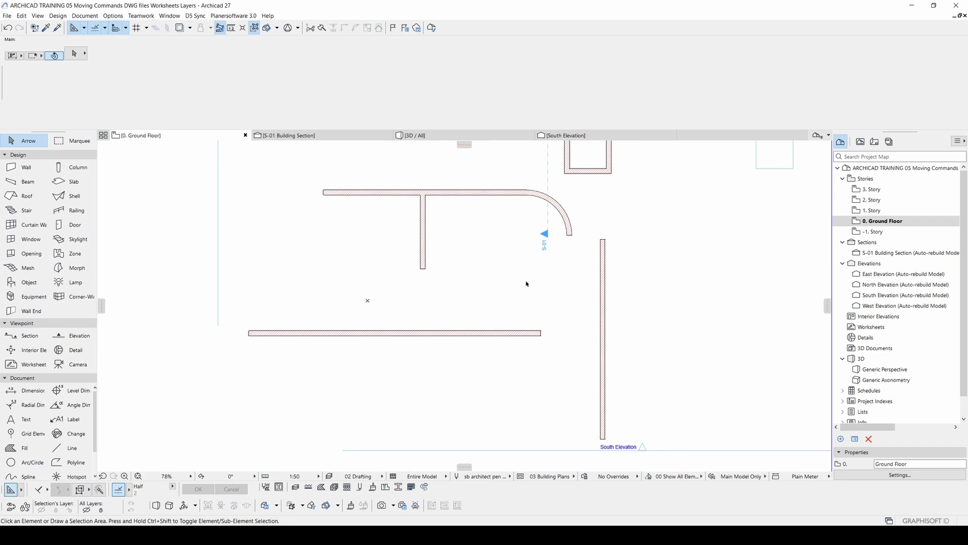
Drag the detached vertical wall further right and slightly up from the curved wall
left_click(602, 291)
key("ctrl+d")
left_click(602, 290)
left_click(629, 279)
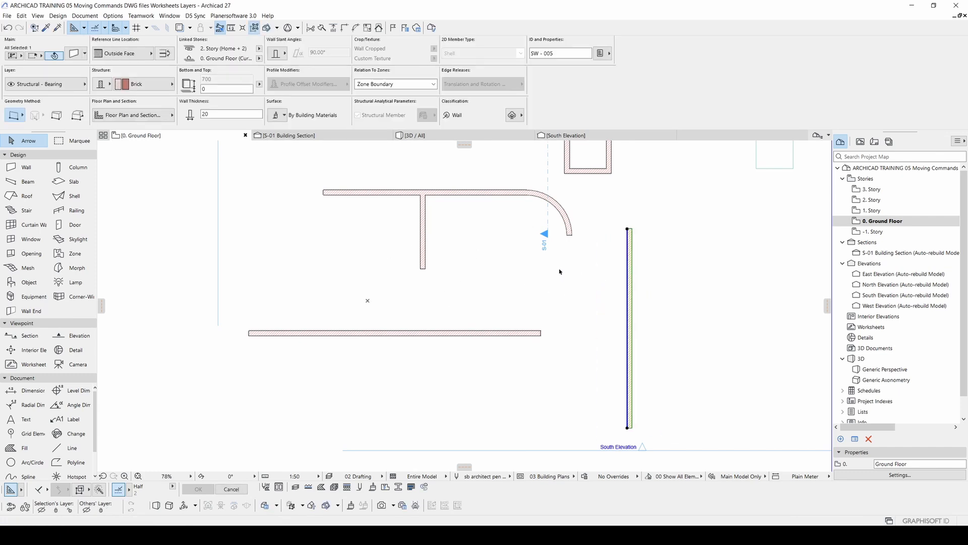
key("Escape")
Drag the upper horizontal wall slightly up and left, away from the curved wall and the short partition
left_click(496, 192)
key("ctrl+d")
left_click(491, 192)
left_click(483, 183)
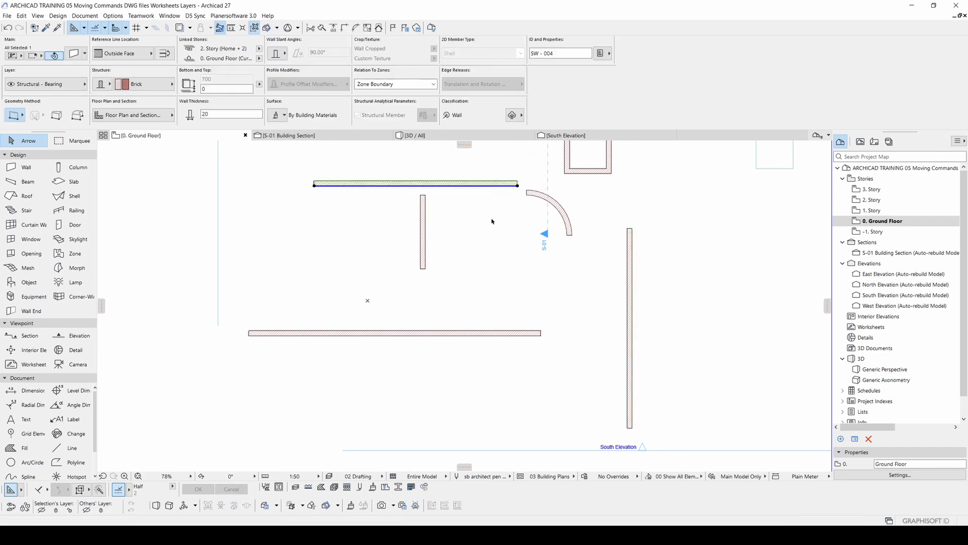
key("Escape")
Set the reference line location of the detached vertical wall to Center
scroll(555, 230, "down", 2)
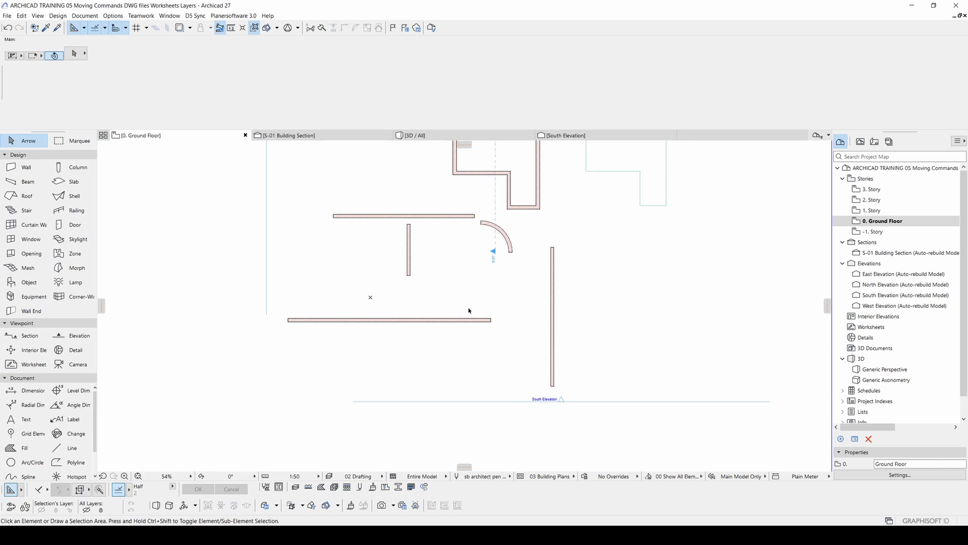
left_click(476, 320)
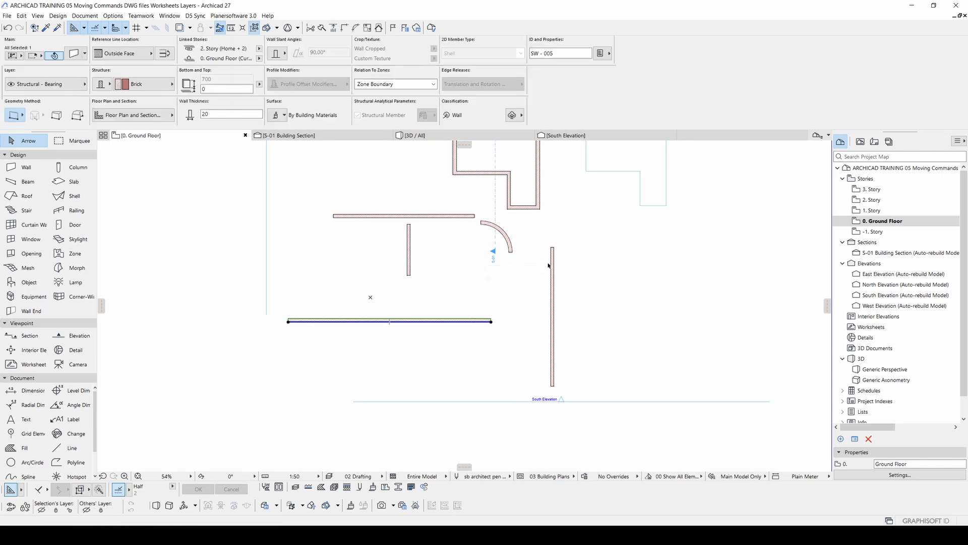
left_click(552, 248)
scroll(553, 247, "up", 3)
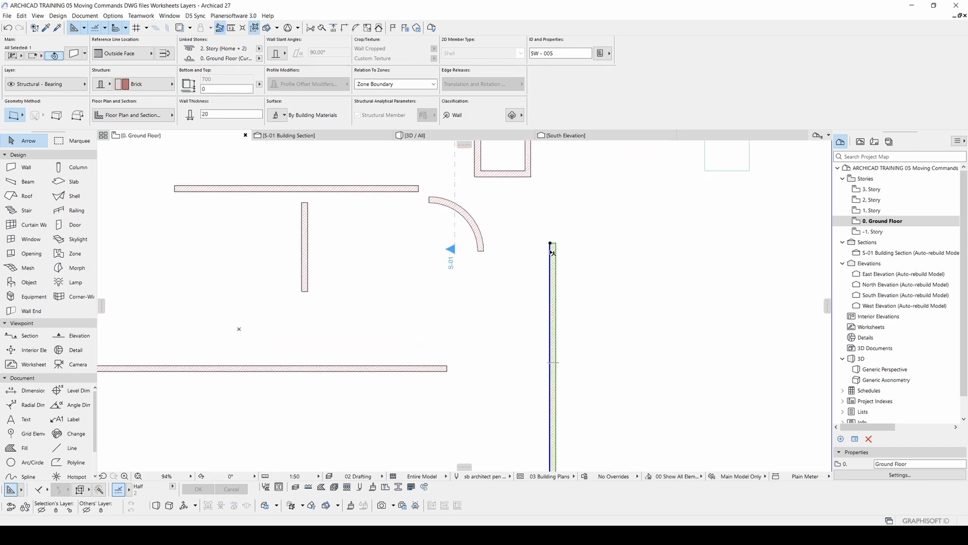
left_click(124, 53)
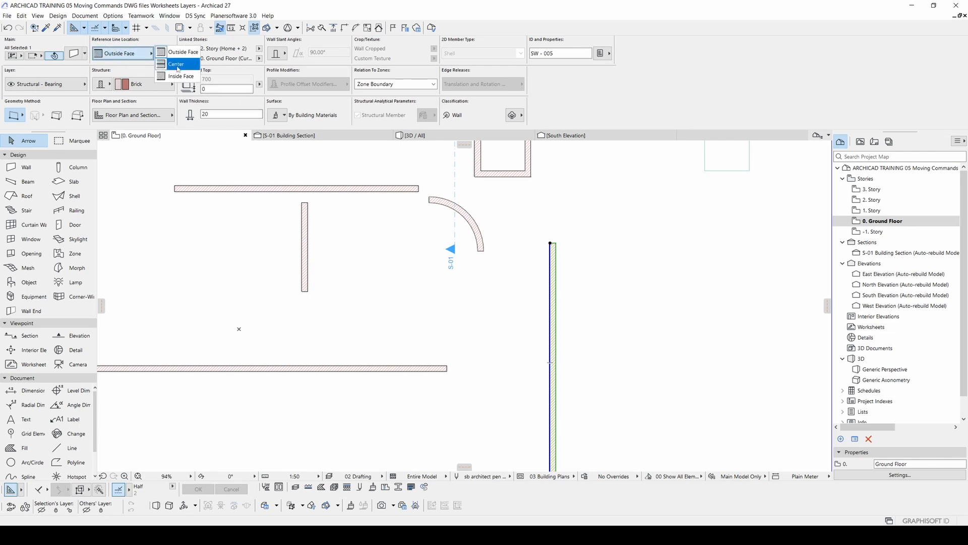
left_click(180, 68)
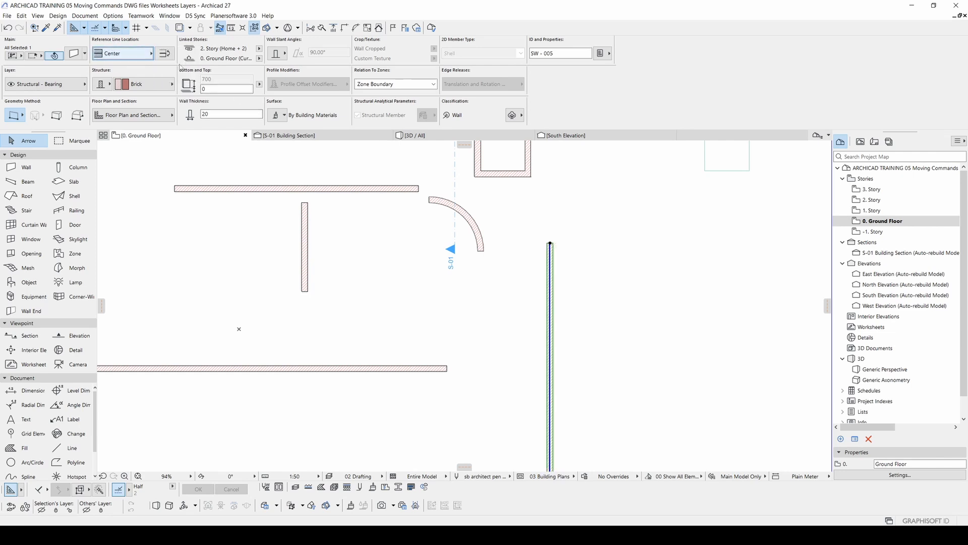
scroll(567, 256, "up", 5)
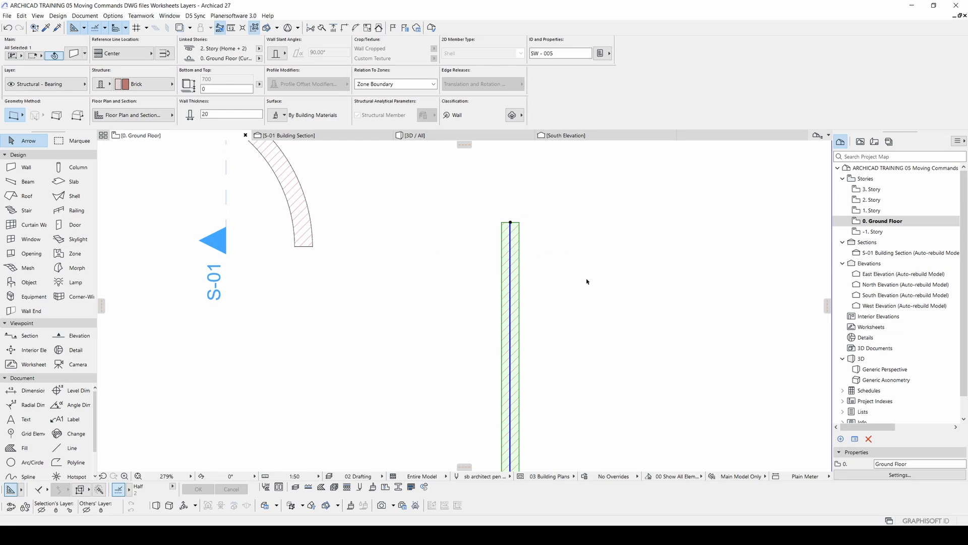
scroll(532, 262, "down", 4)
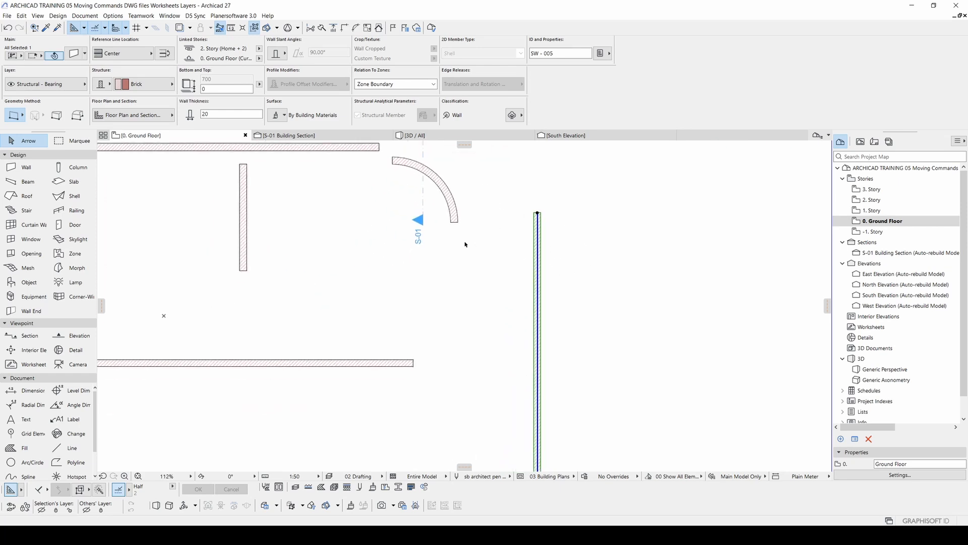
Drag the vertical wall with the centred reference line right by about half its thickness
scroll(540, 220, "up", 3)
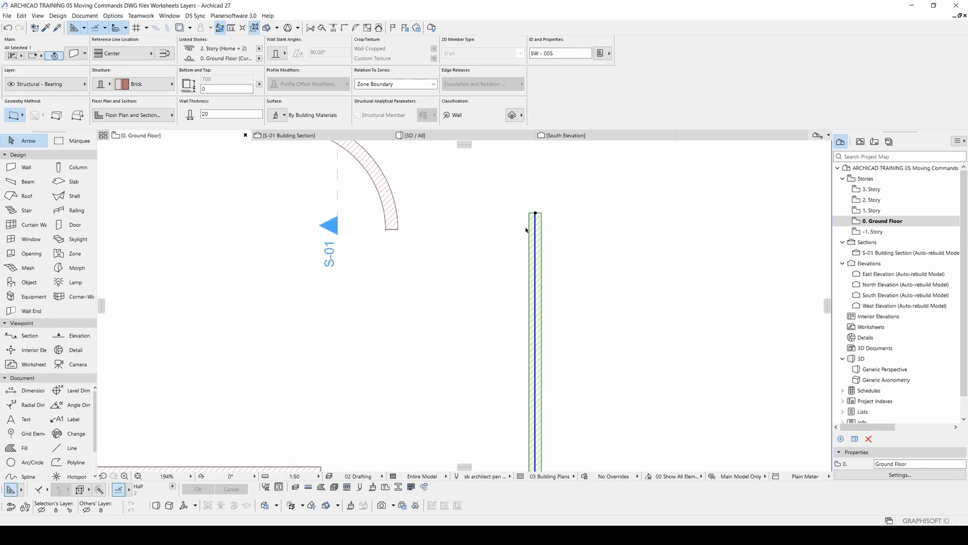
key("ctrl+d")
left_click(530, 226)
left_click(474, 227)
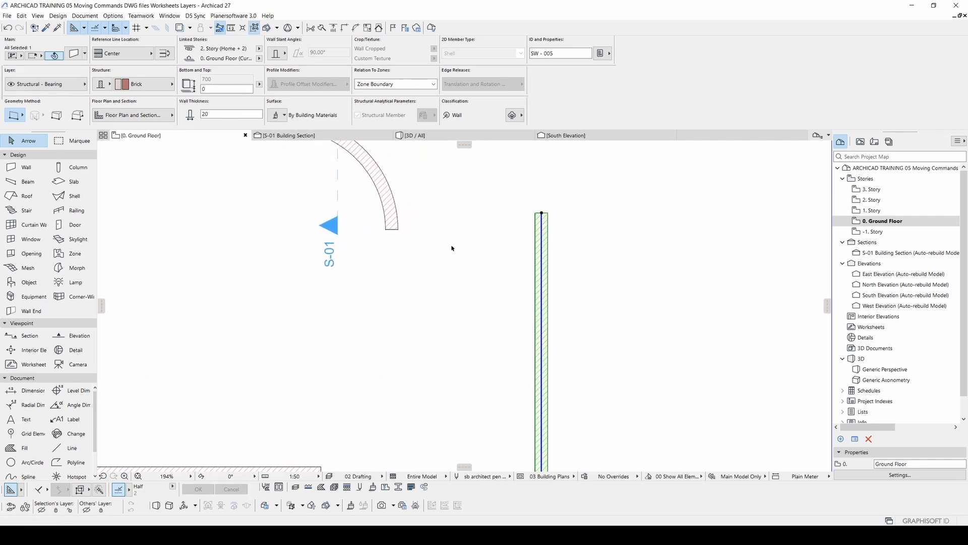
key("Escape")
Mirror a copy of the lower horizontal wall across the centre line of the detached vertical wall
scroll(488, 268, "down", 2)
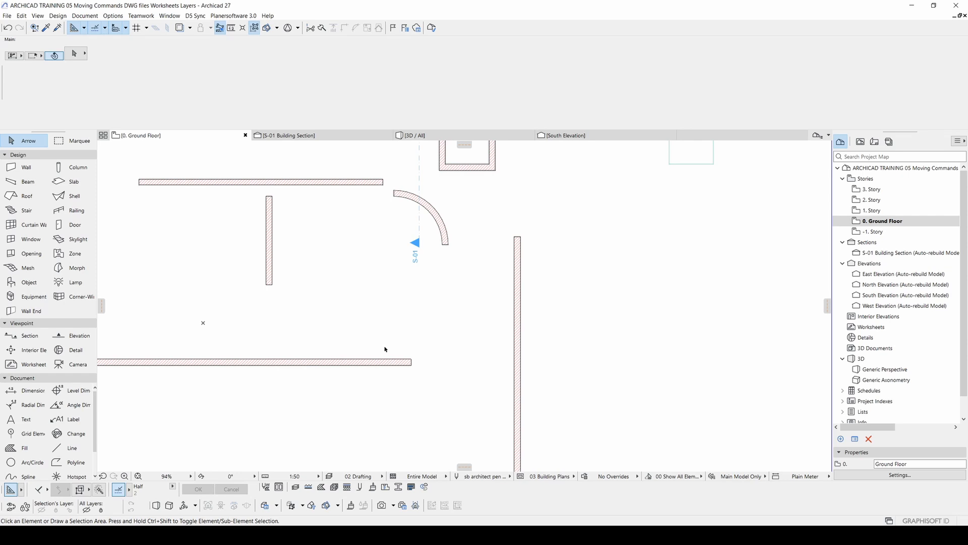
left_click(367, 364)
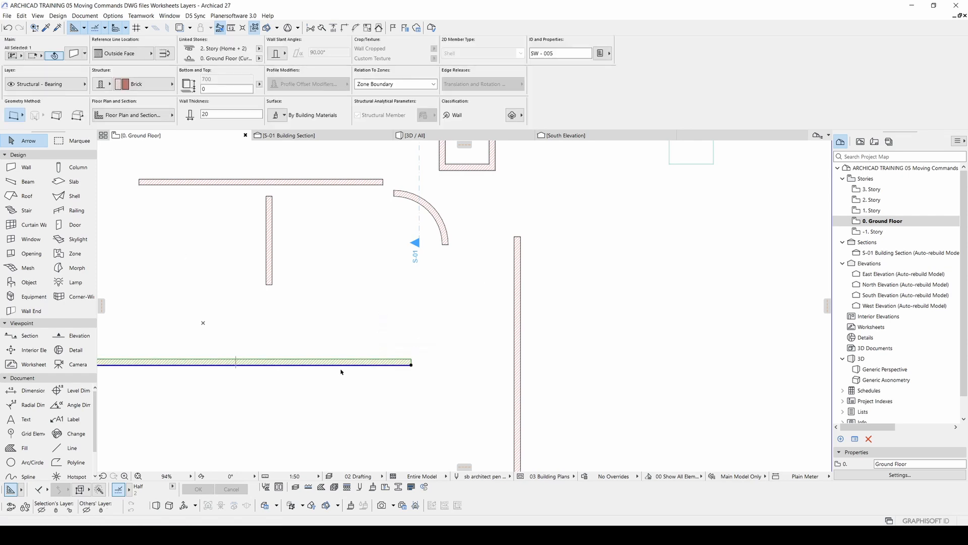
middle_click_drag(295, 353, 386, 342)
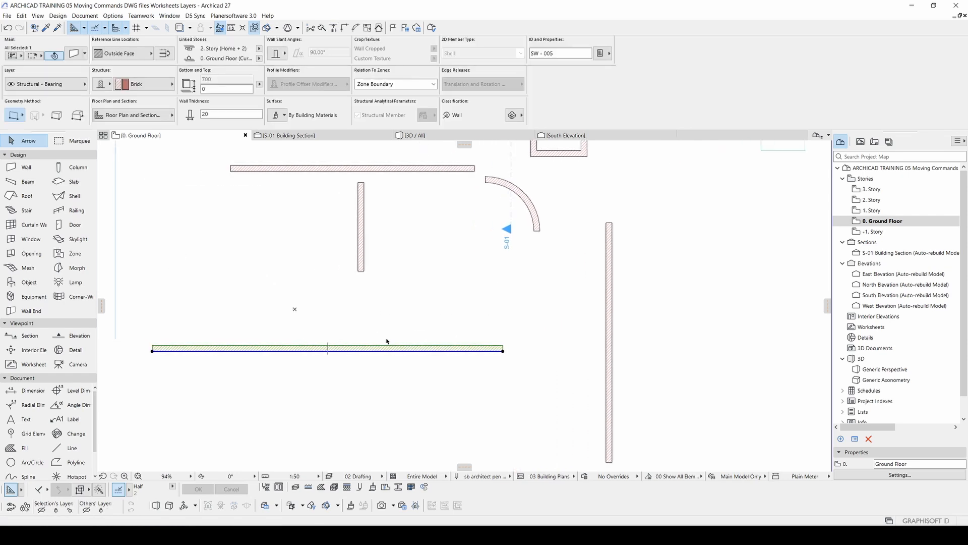
right_click(541, 309)
mouse_move(630, 173)
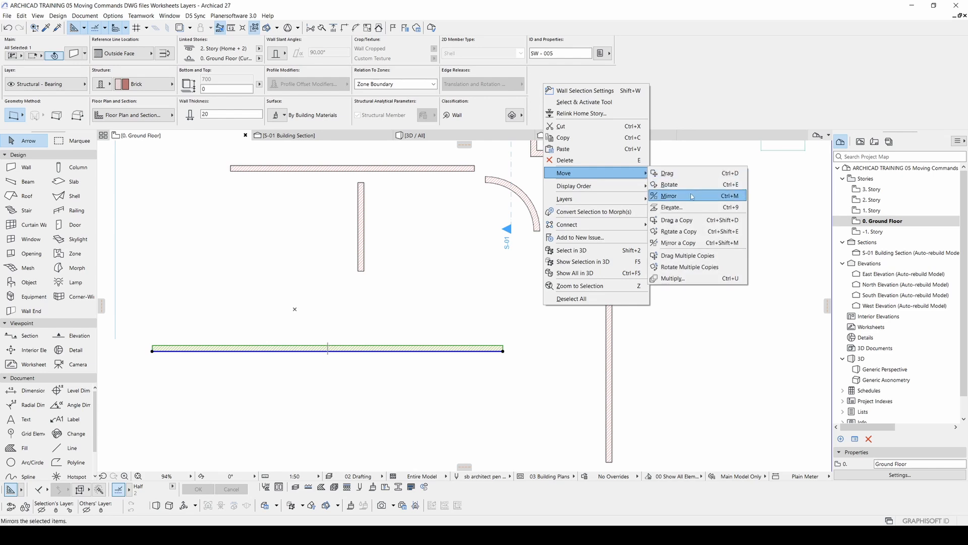
left_click(704, 244)
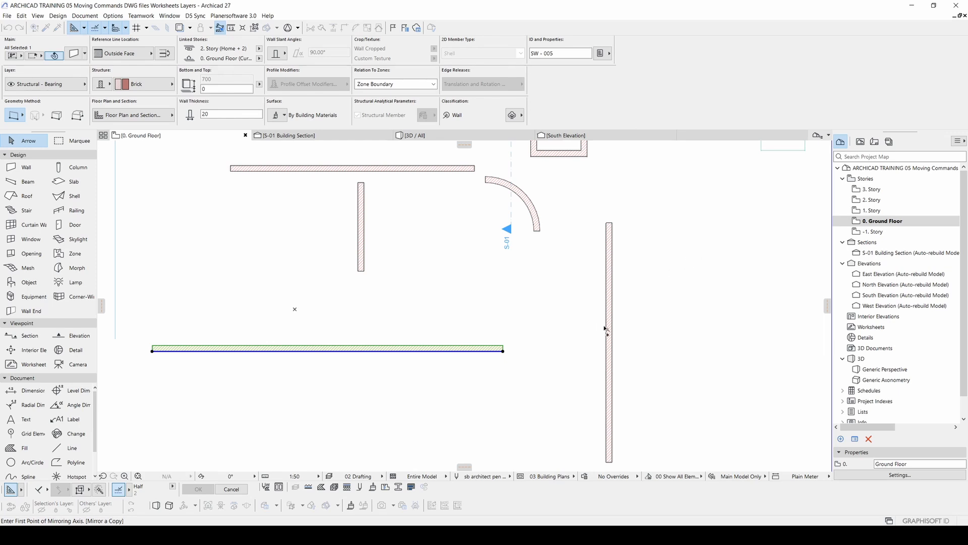
scroll(604, 354, "up", 3)
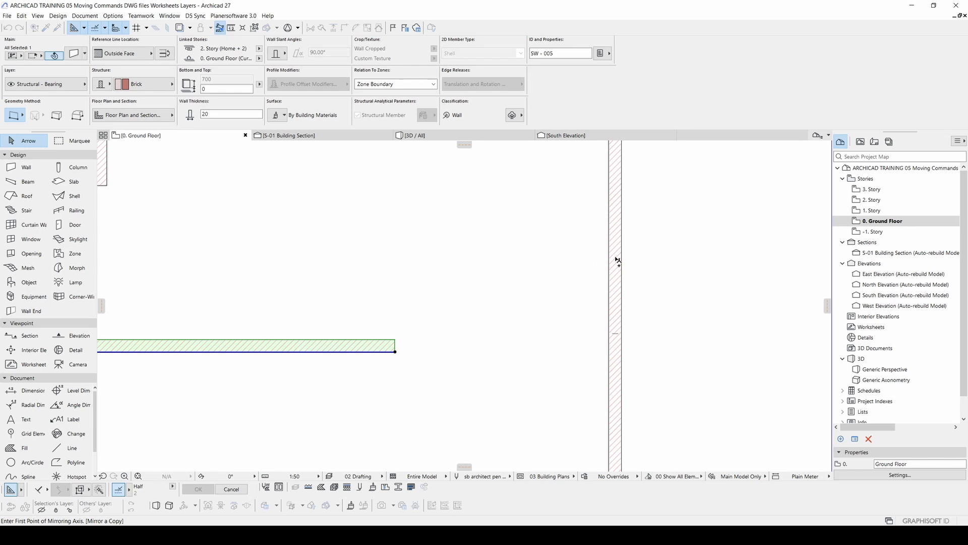
left_click(615, 257)
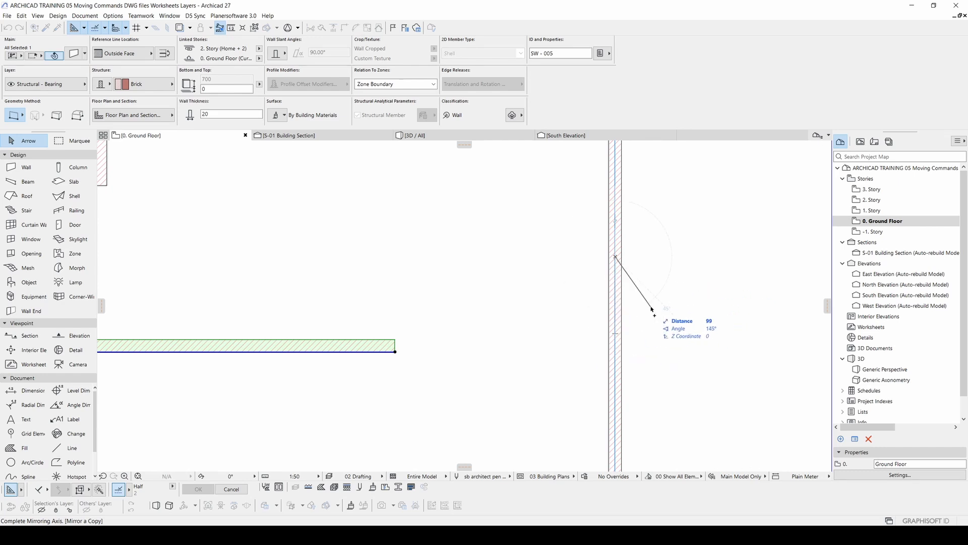
scroll(652, 310, "down", 3)
middle_click_drag(623, 304, 460, 282)
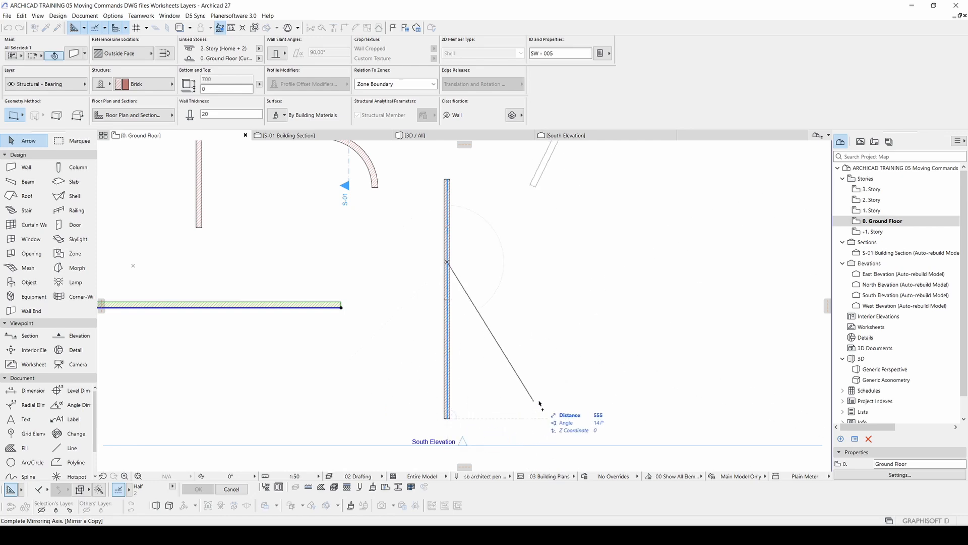
left_click(450, 433)
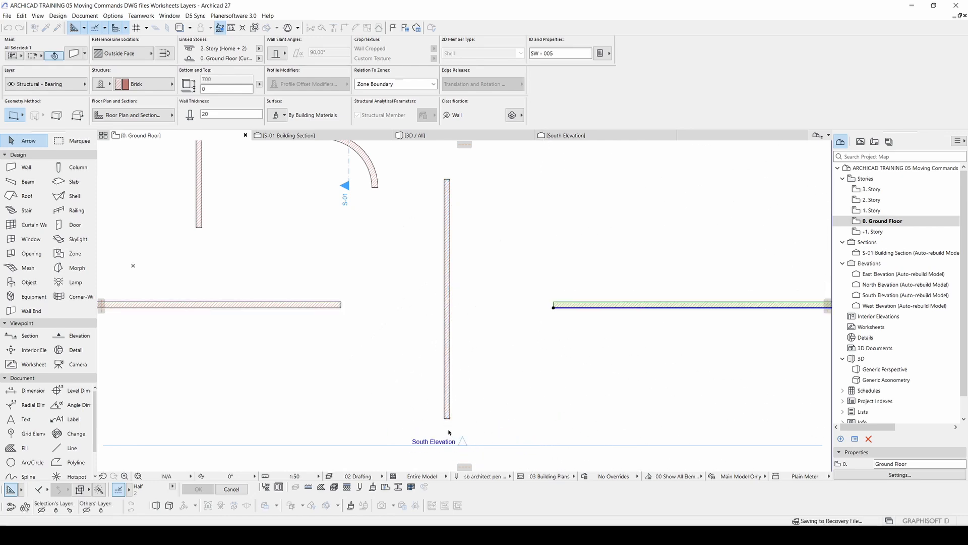
key("Escape")
Adjust the lower horizontal wall and its mirrored copy so both extend to the vertical wall between them
scroll(459, 302, "down", 5)
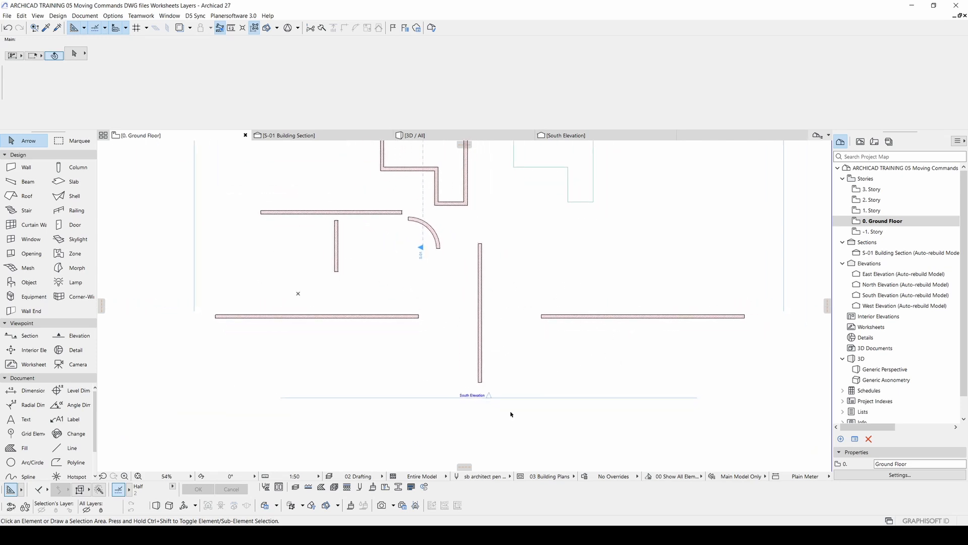
left_click(412, 317)
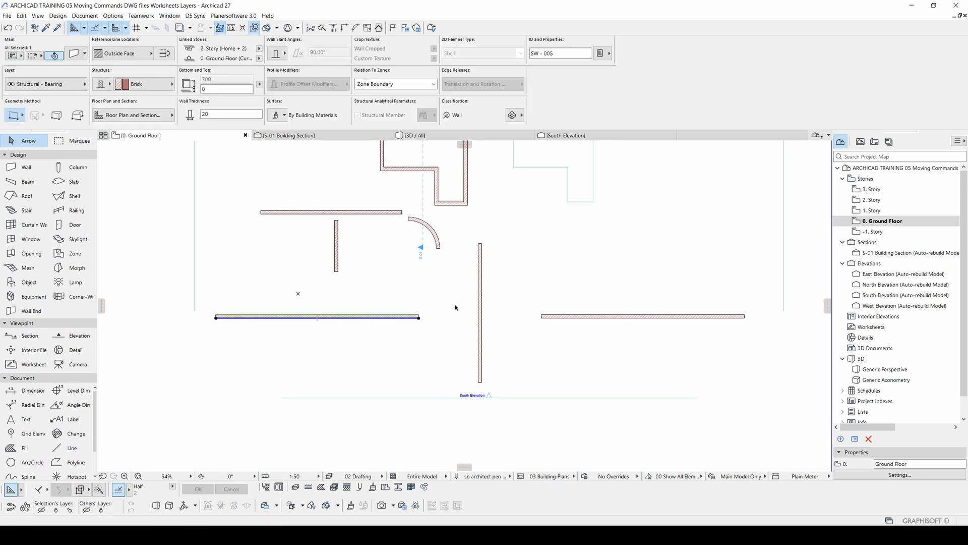
key("ctrl+minus")
left_click(480, 276)
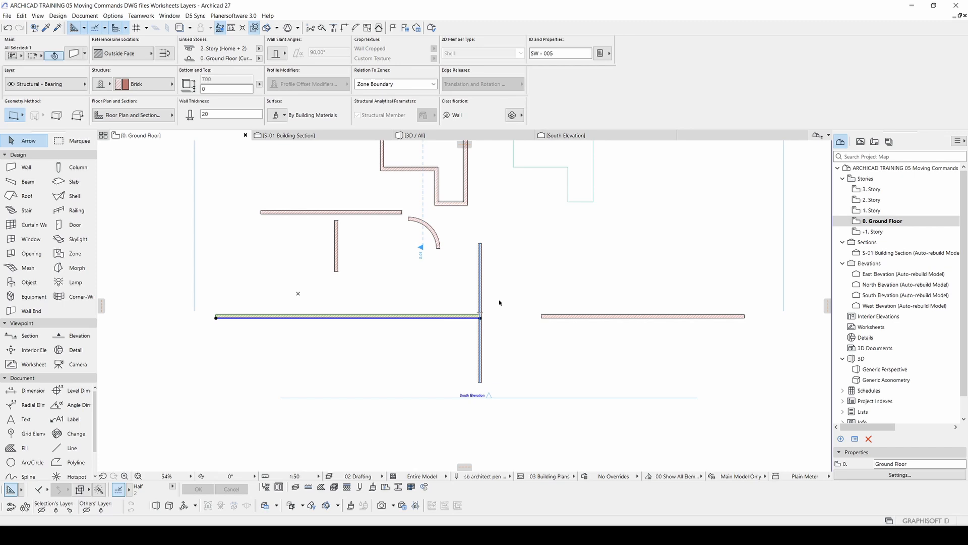
key("Escape")
left_click(542, 317)
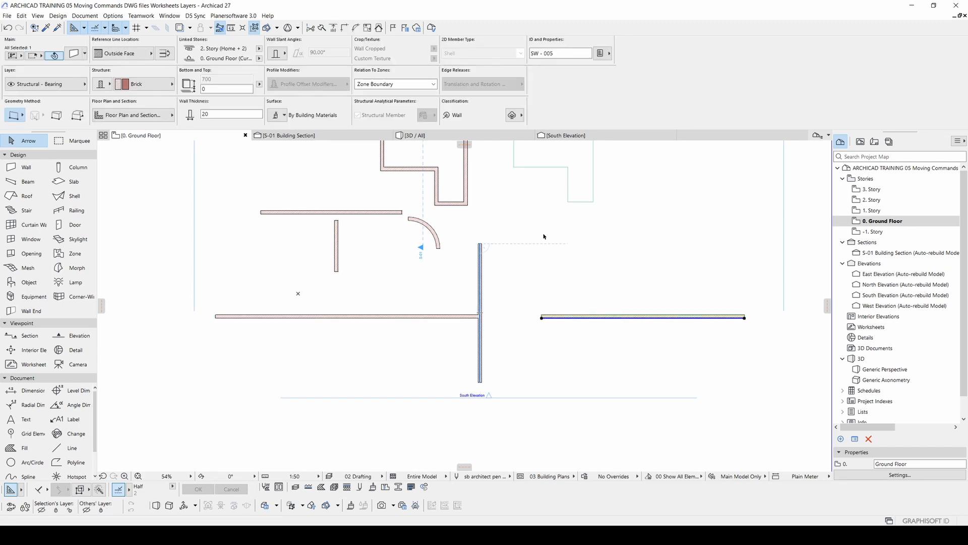
scroll(505, 291, "up", 3)
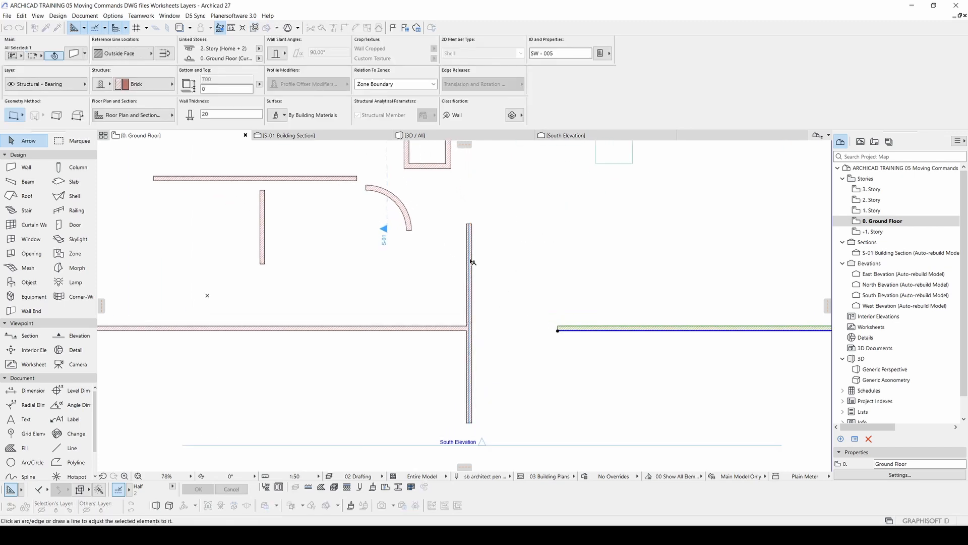
left_click(469, 262, "ctrl")
key("Escape")
Trim away the part of the vertical wall above its crossing with the horizontal walls
scroll(525, 274, "left", 2)
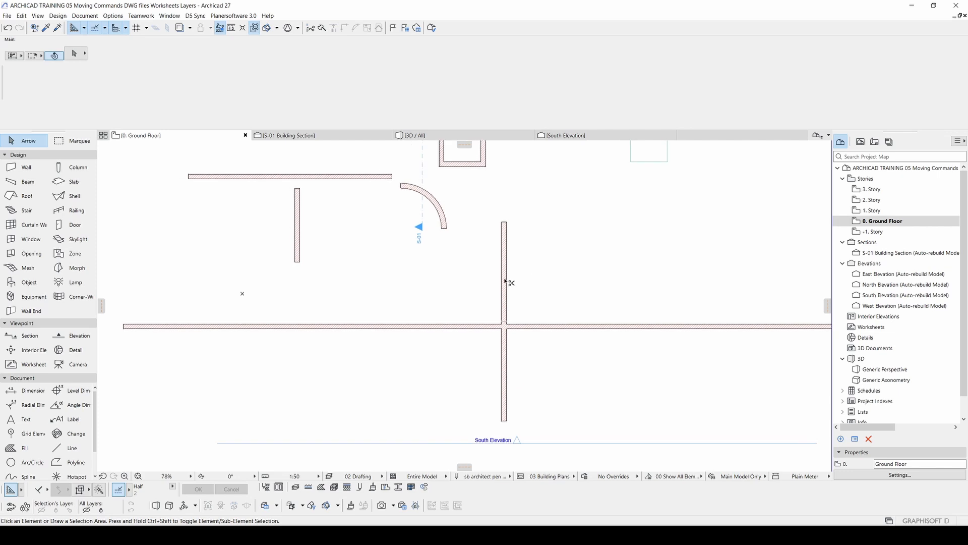
left_click(505, 281, "ctrl")
Intersect the short vertical partition with the lower horizontal wall so they form a corner
scroll(499, 321, "down", 3)
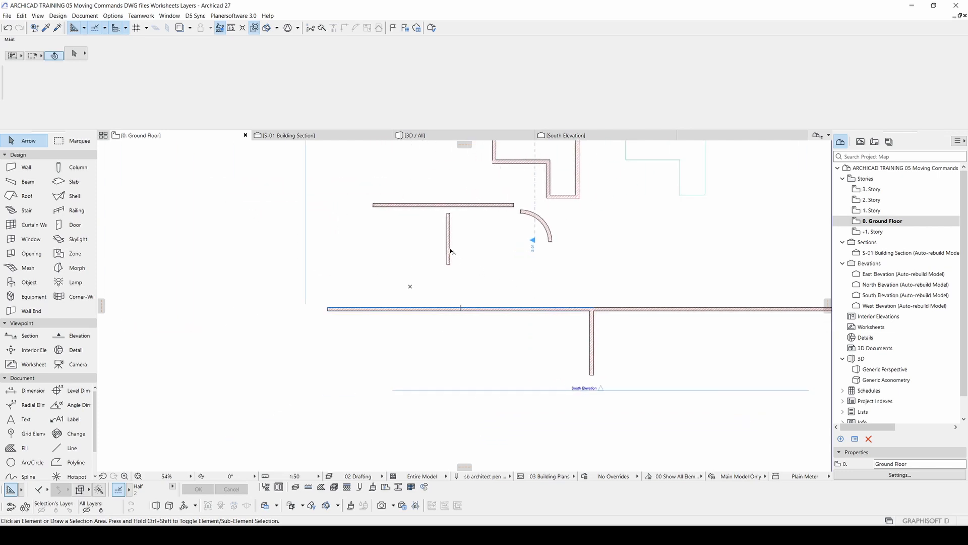
left_click(449, 250)
left_click(484, 309, "shift")
key("ctrl+i")
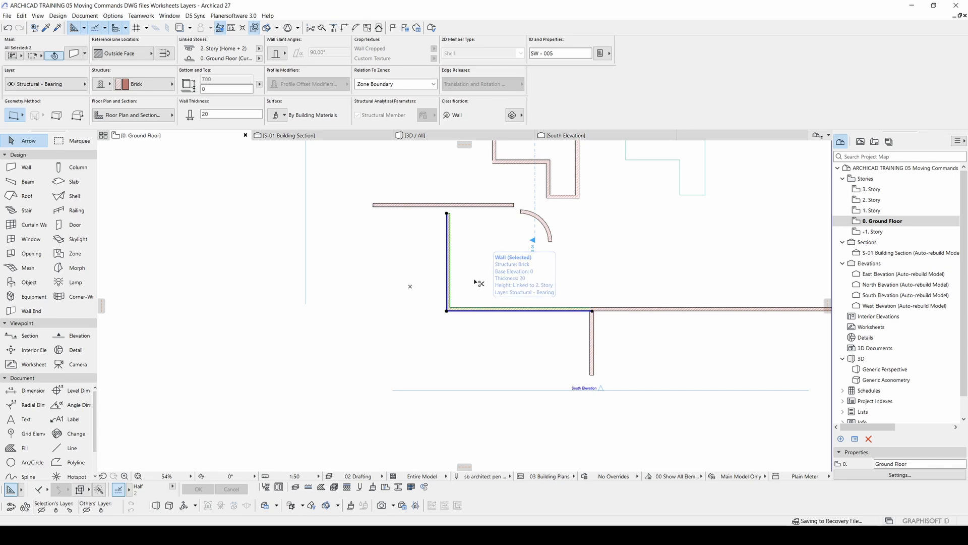
key("Escape")
Try to intersect the vertical partition with the upper horizontal wall, and undo that intersection
left_click(448, 218)
left_click(479, 205, "shift")
key("ctrl+i")
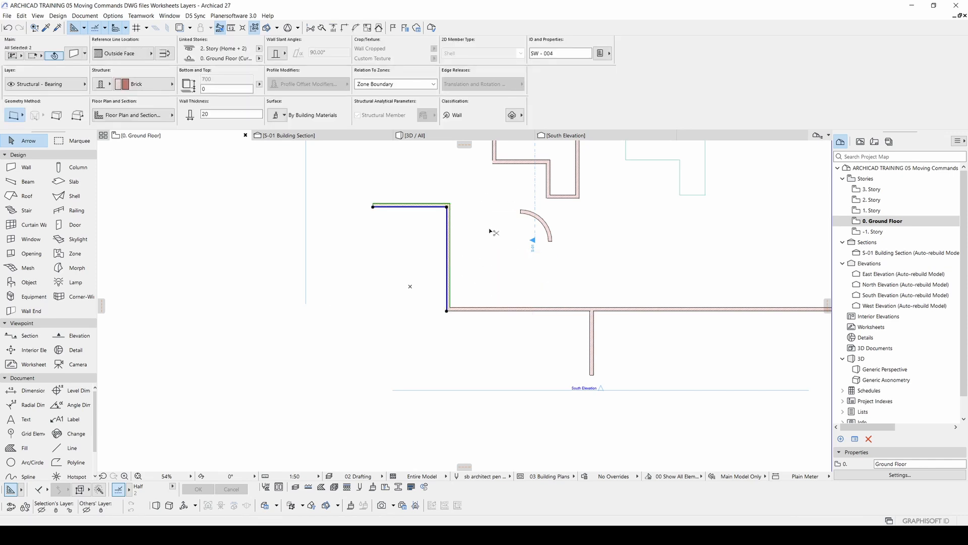
key("Escape")
key("ctrl+z")
key("Escape")
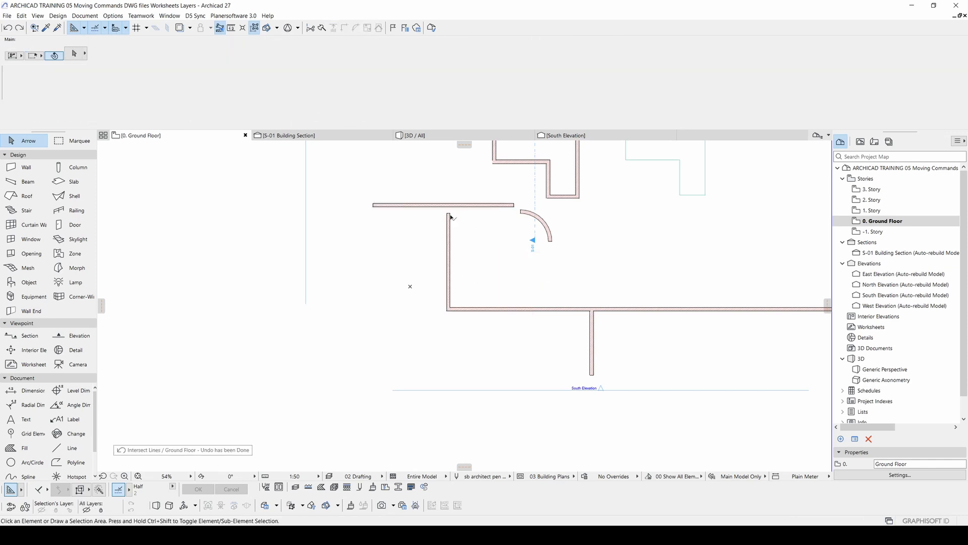
Shorten the upper horizontal wall by moving its left endpoint along the wall toward the vertical partition
left_click(396, 204)
left_click(374, 207)
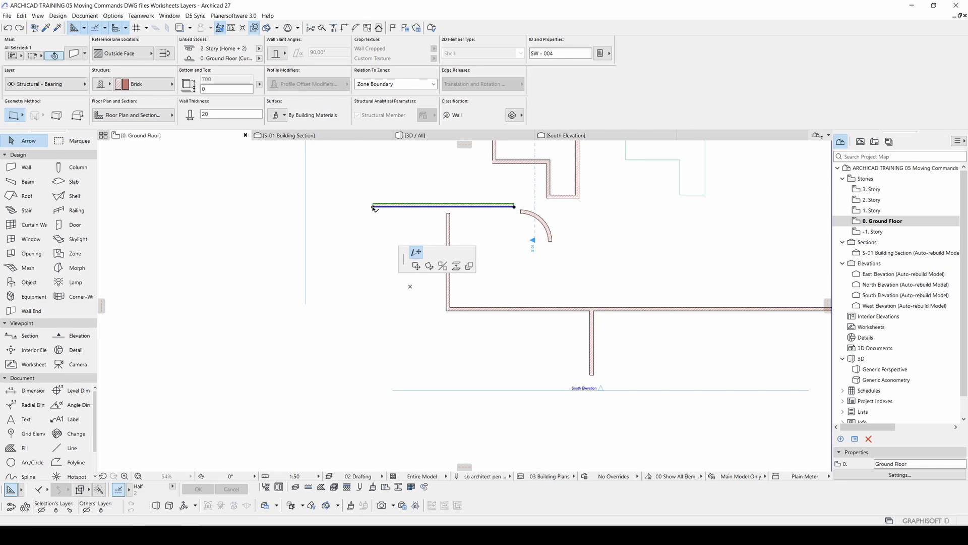
left_click(404, 205)
key("Escape")
Intersect the vertical partition with the upper horizontal wall into a corner, keeping the wall's right-hand part
left_click(448, 218)
left_click(462, 206, "shift")
scroll(464, 209, "up", 1)
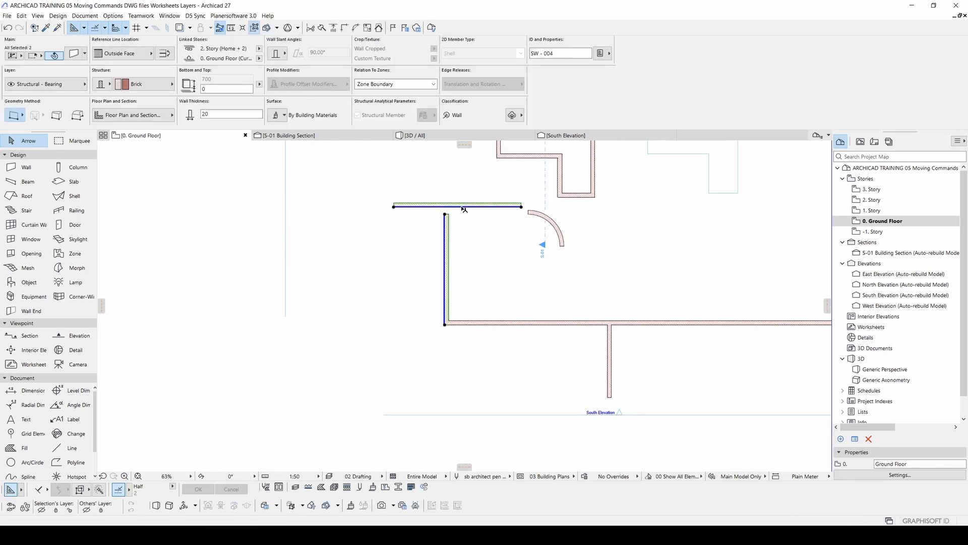
scroll(463, 208, "up", 1)
key("i")
key("Escape")
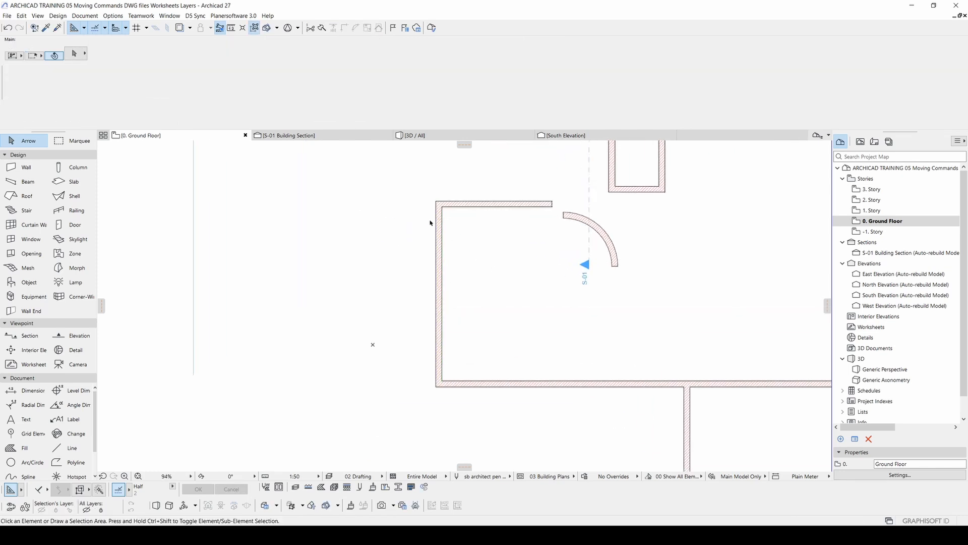
Move the curved wall by its upper endpoint onto the right end of the upper horizontal wall
left_click(566, 218)
left_click(564, 215)
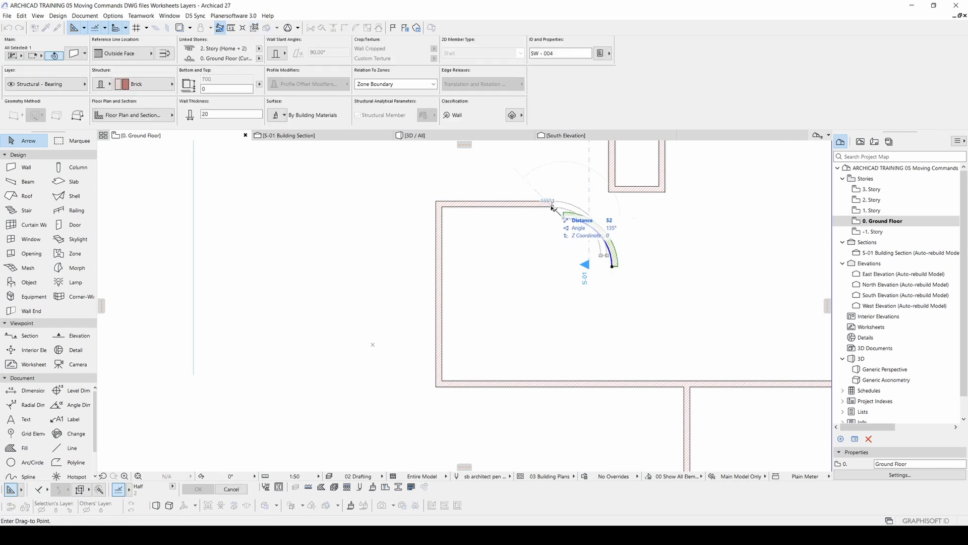
left_click(554, 207)
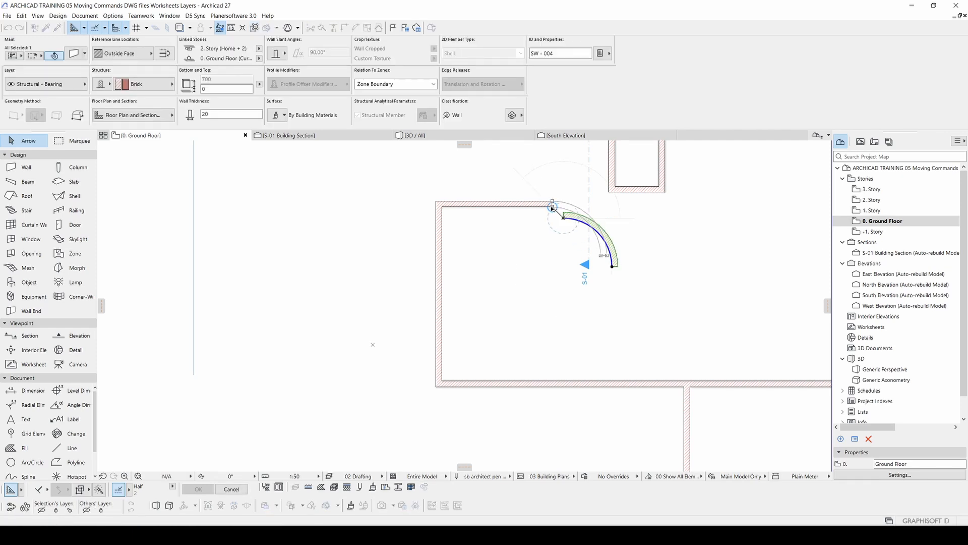
left_click(530, 244)
Choose the file Sample WC.dwg from Sample Files to place as an external drawing
scroll(554, 259, "down", 1)
scroll(553, 259, "down", 2)
middle_click_drag(600, 266, 494, 248)
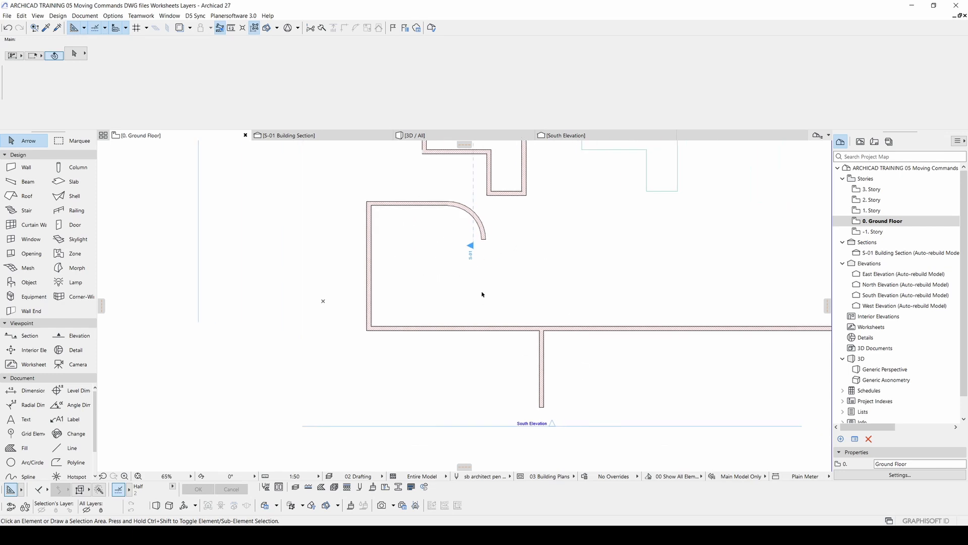
scroll(548, 247, "down", 2)
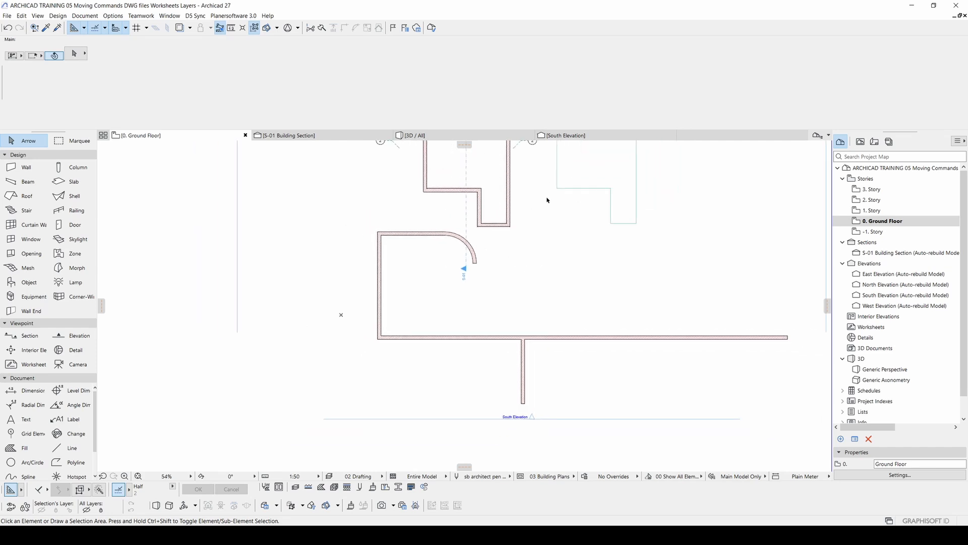
left_click(7, 15)
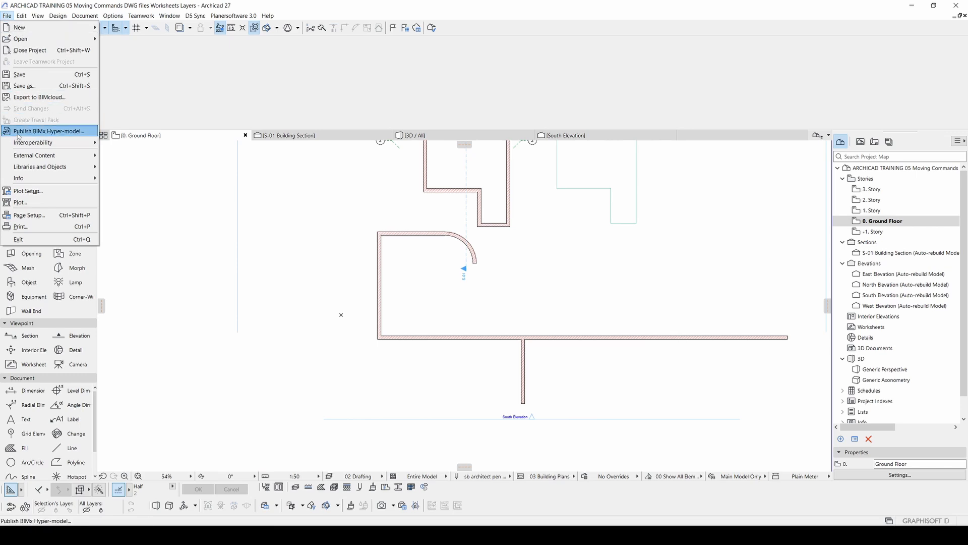
mouse_move(33, 158)
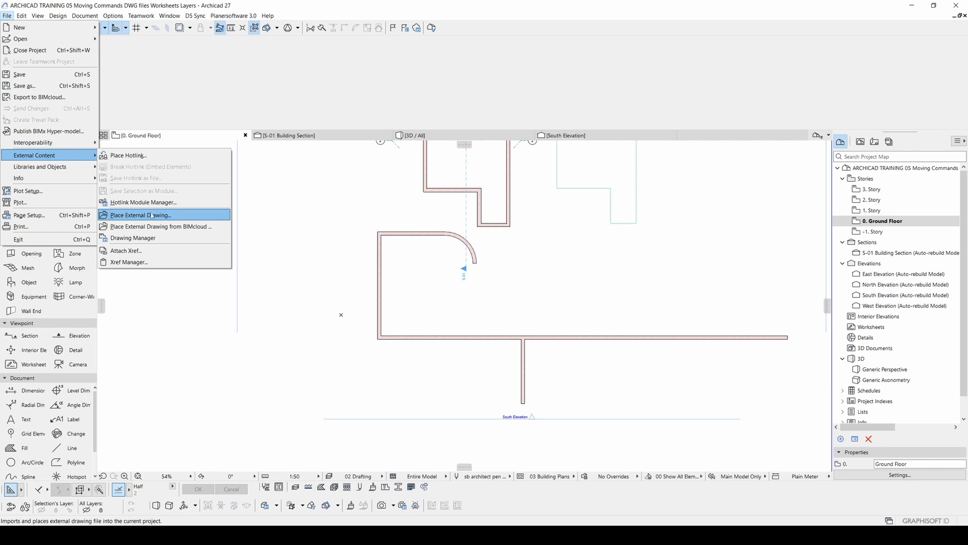
left_click(170, 216)
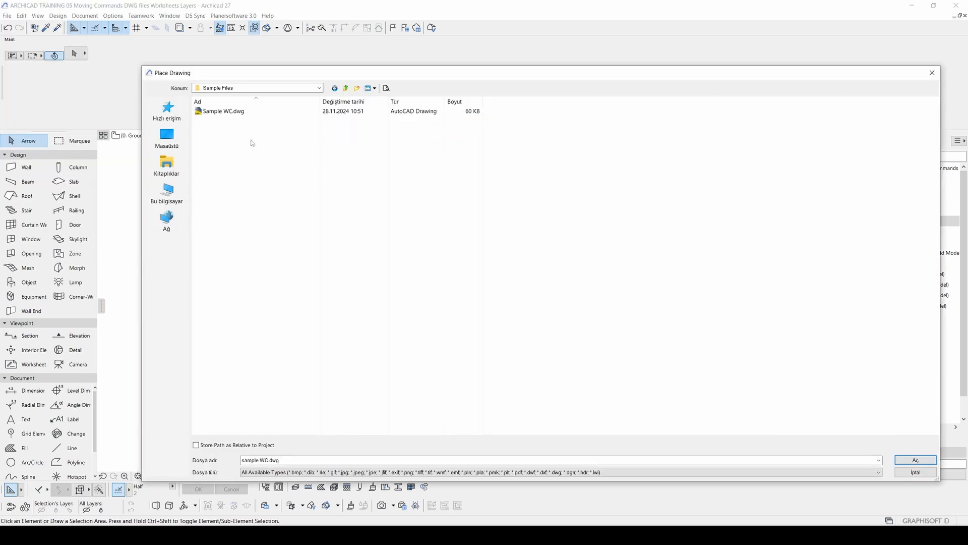
left_click(227, 112)
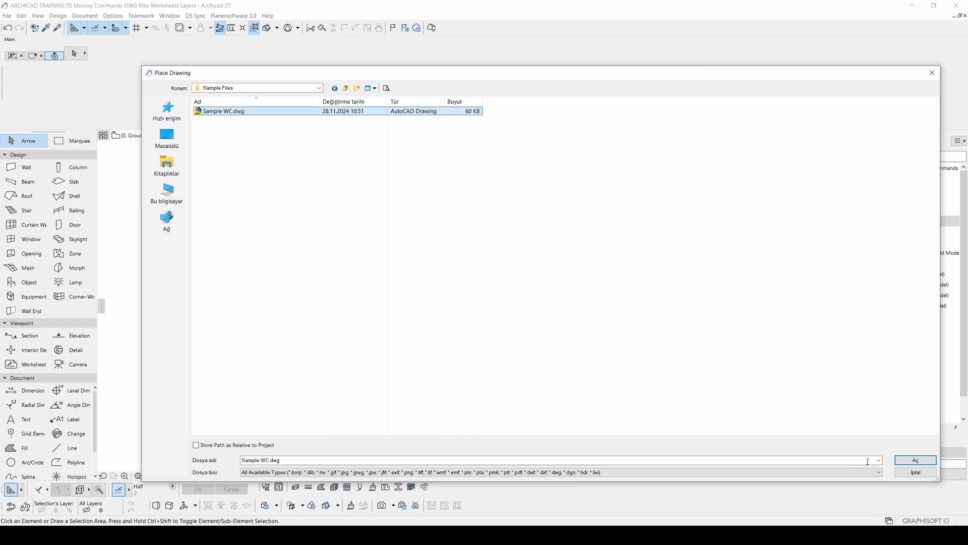
left_click(916, 460)
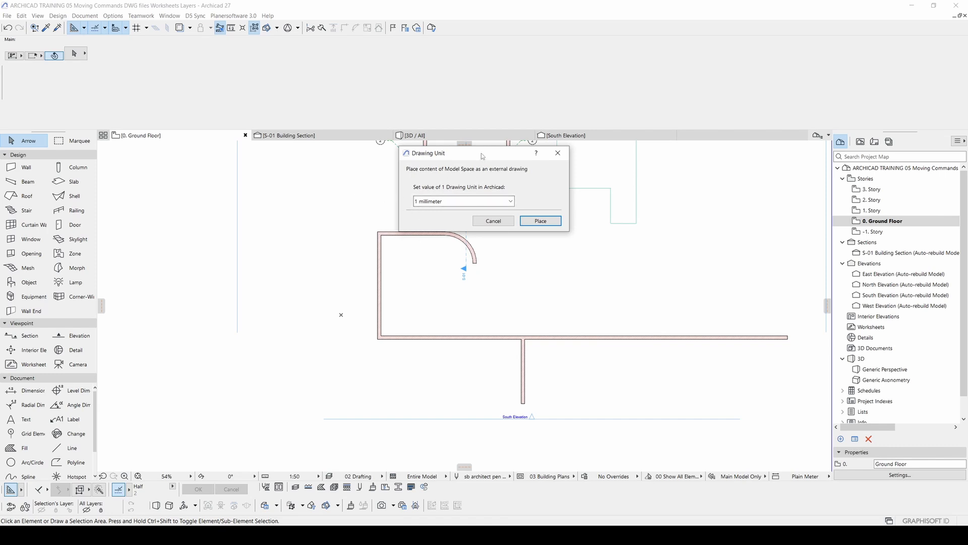
Set the value of one drawing unit to Custom [mm] with a ratio of 10 to 1.00
mouse_move(482, 156)
left_mouse_down()
mouse_move(486, 277)
mouse_move(455, 266)
left_mouse_up()
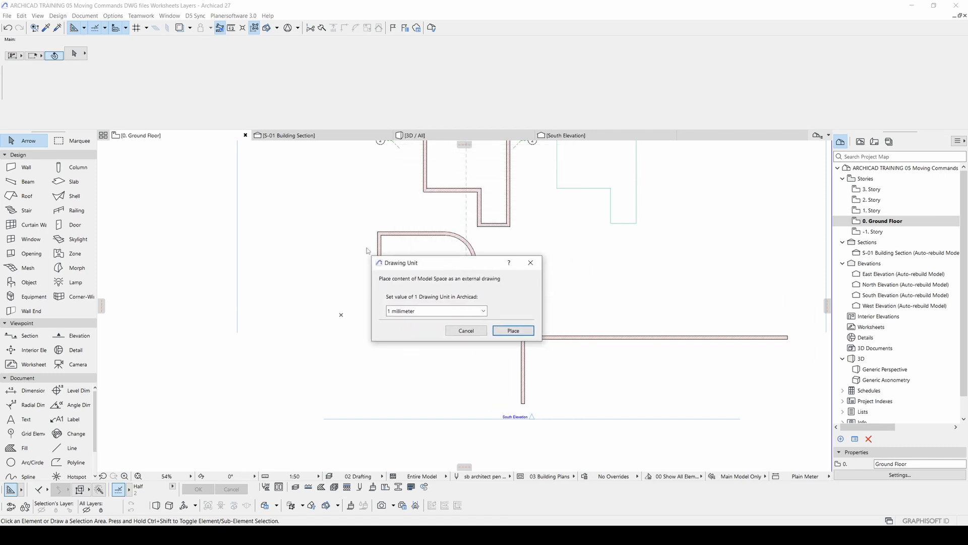
left_click(407, 311)
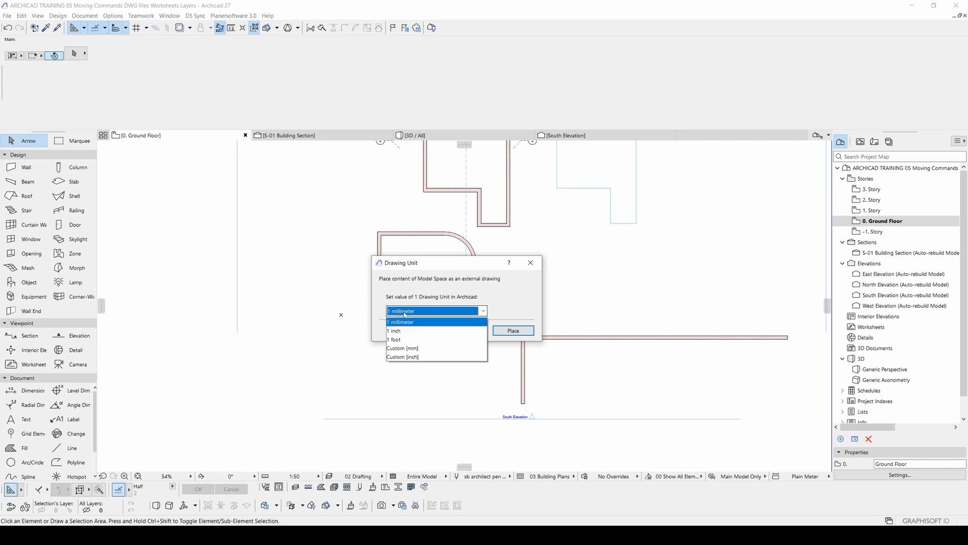
left_click(423, 356)
double_click(508, 311)
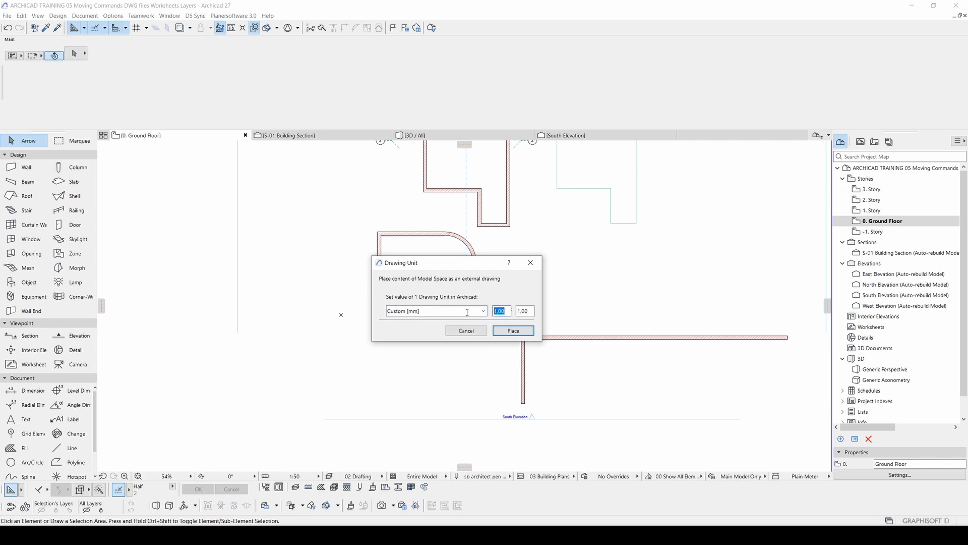
type("10")
left_click_drag(480, 263, 450, 277)
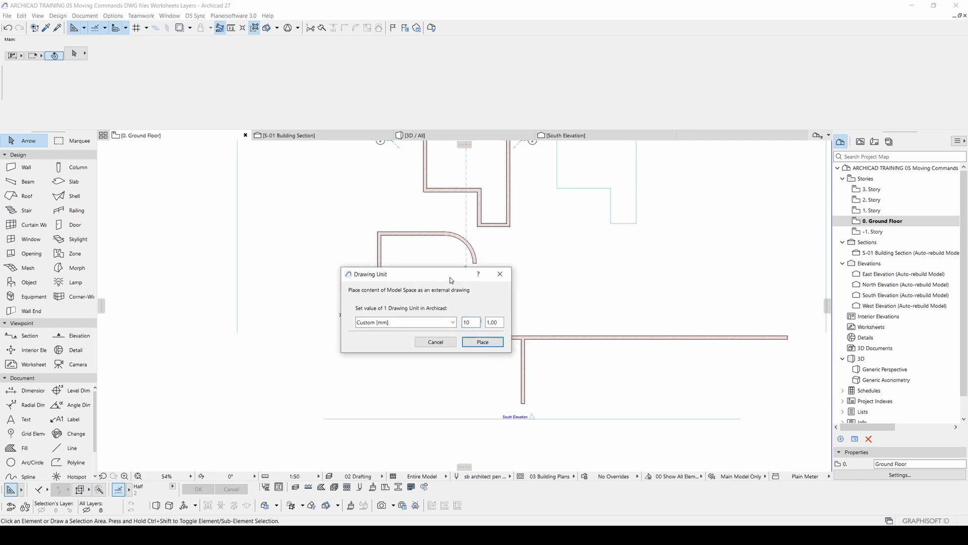
Place the external drawing in the empty area above the long horizontal wall, skipping all missing file references
left_click(483, 344)
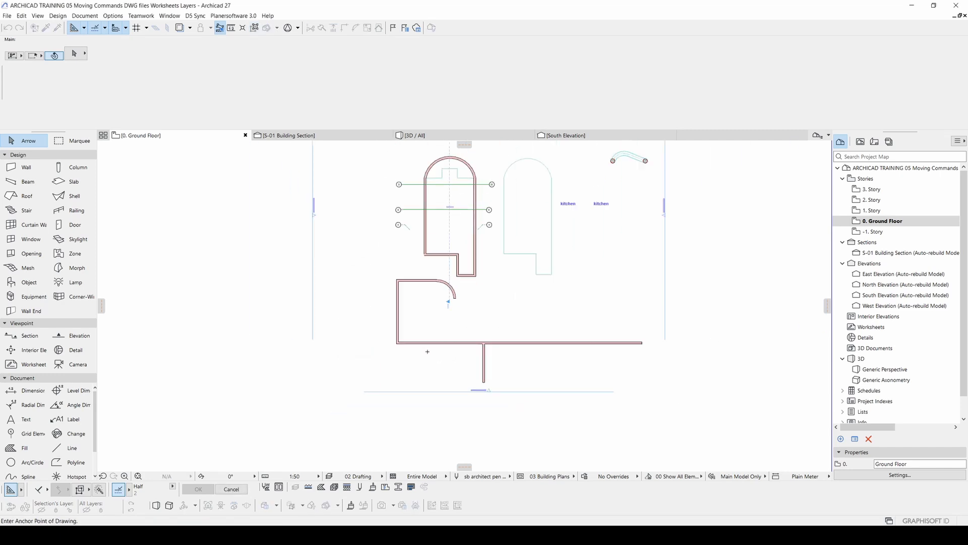
left_click(575, 284)
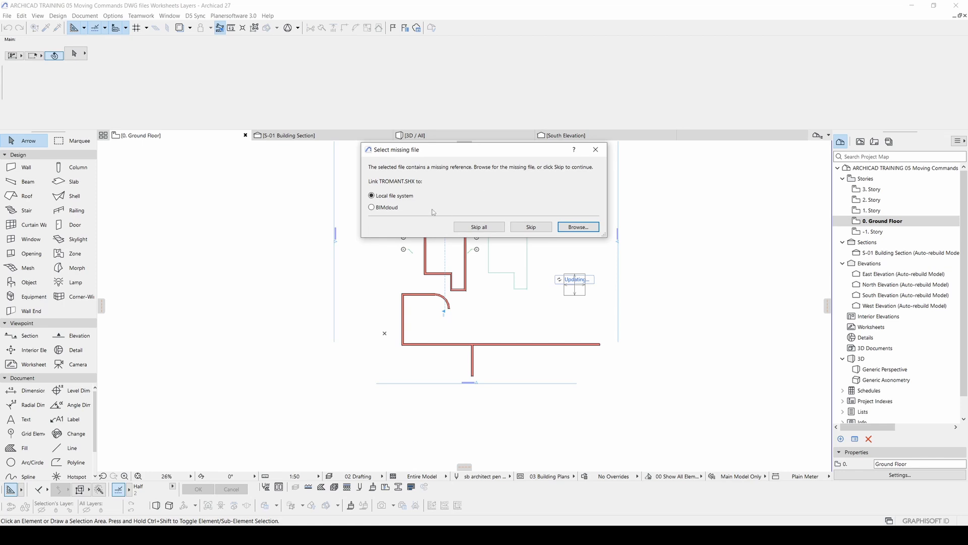
left_click(480, 227)
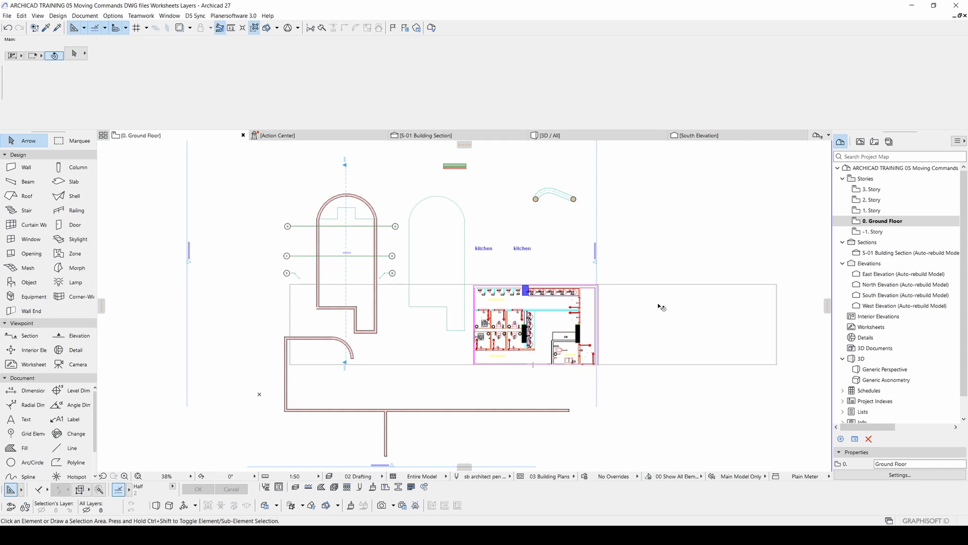
Drag the placed Sample WC drawing clear of the walls, beyond the right-hand elevation line
left_click(660, 307)
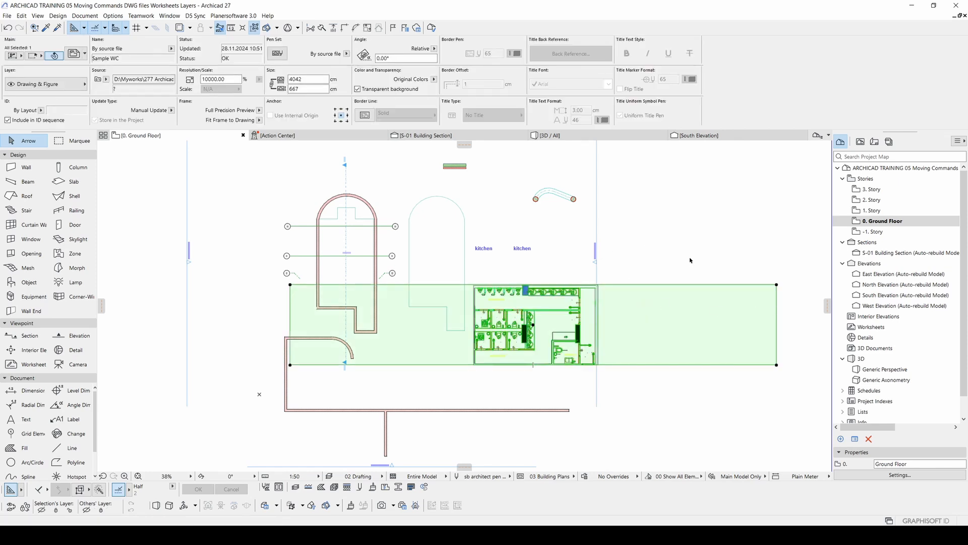
key("ctrl+d")
left_click(508, 328)
middle_click_drag(738, 300, 358, 366)
left_click(482, 315)
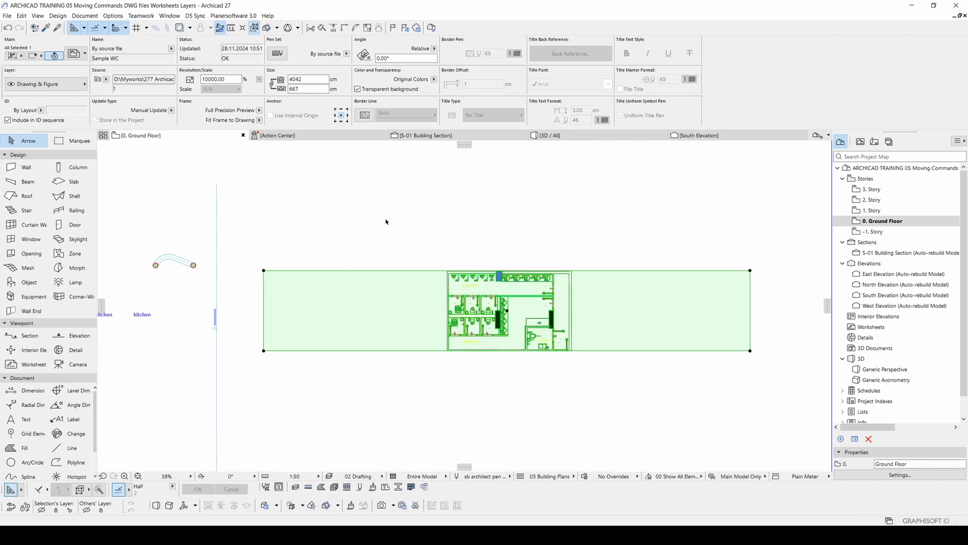
left_click(247, 288)
Crop the drawing's empty left and right sides by offsetting the frame edges close to the plan, about 1147 cm wide overall
middle_click_drag(258, 287, 446, 292)
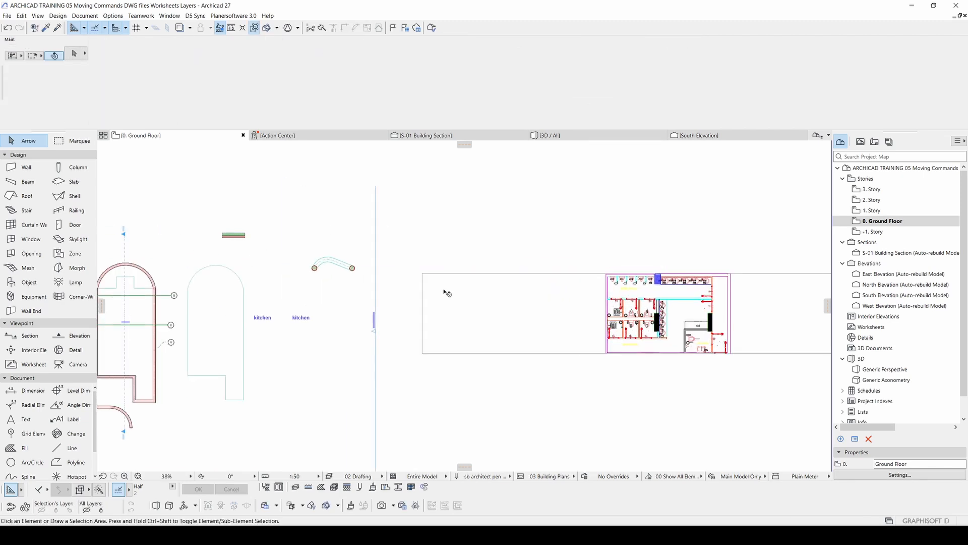
left_click(421, 289)
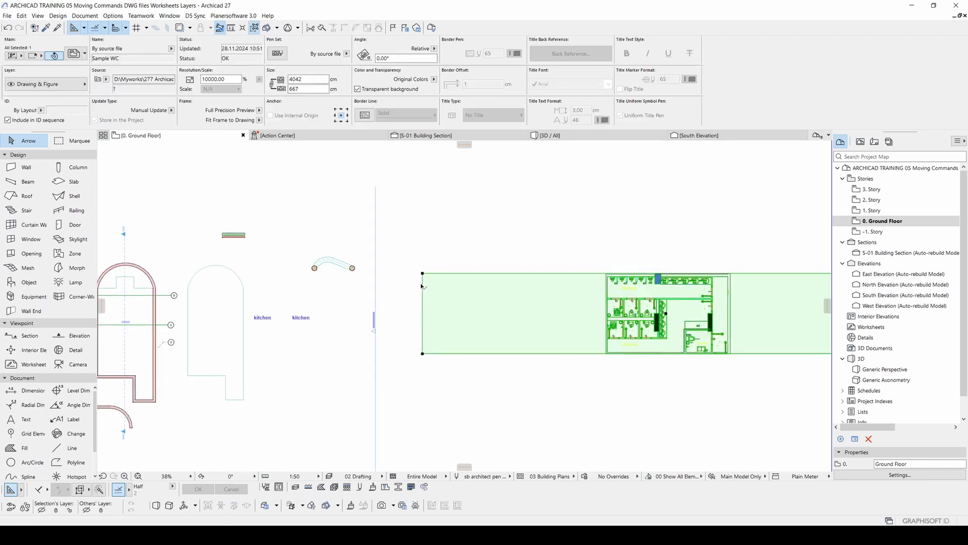
left_click(421, 285)
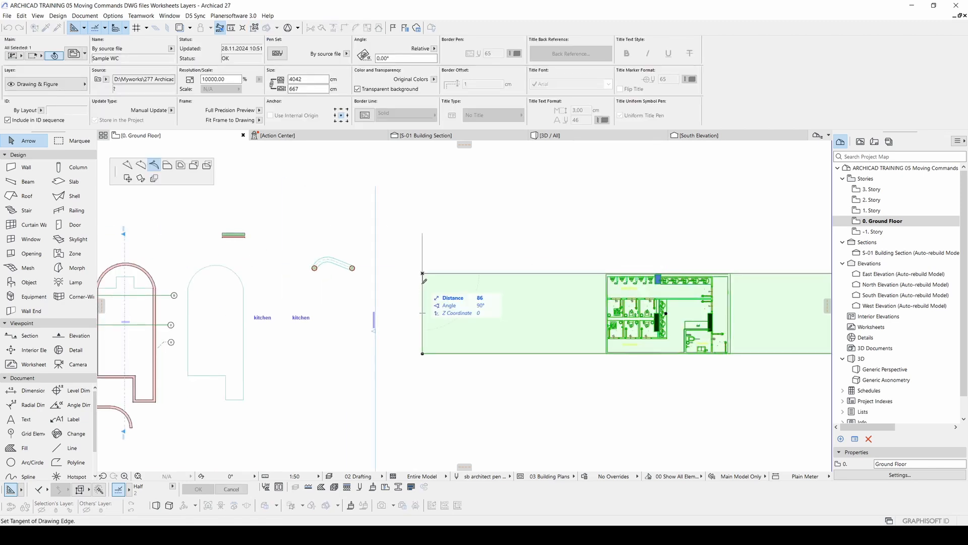
left_click(167, 165)
left_click(601, 325)
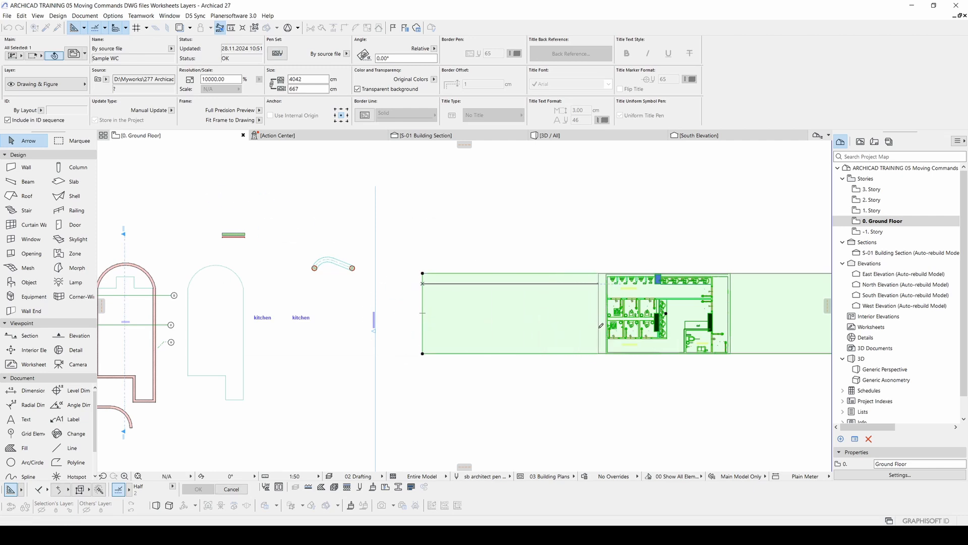
middle_click_drag(777, 306, 504, 296)
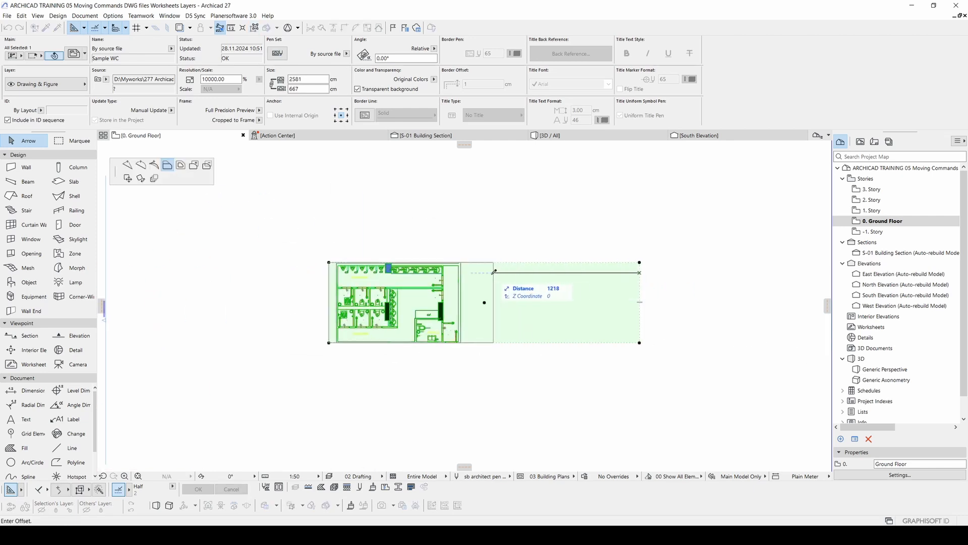
left_click(467, 302)
Insert a new node on the left edge of the drawing's frame, a short way below its upper corner
scroll(414, 306, "down", 3)
middle_click_drag(378, 285, 424, 279)
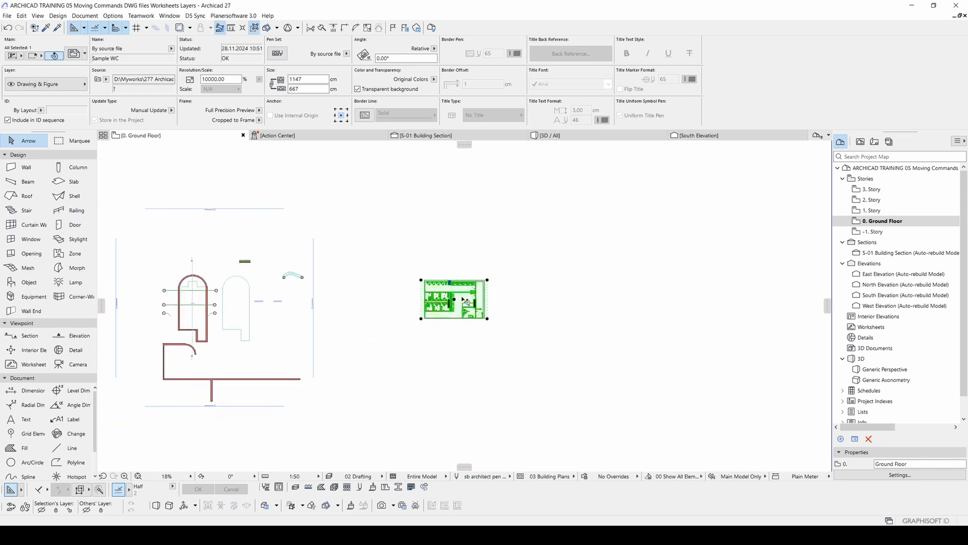
scroll(424, 280, "up", 7)
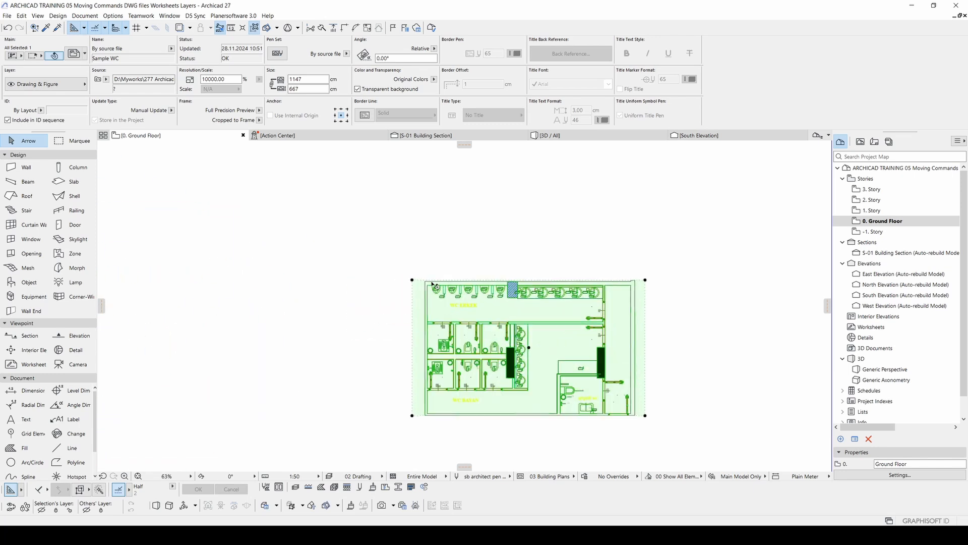
left_click(402, 294)
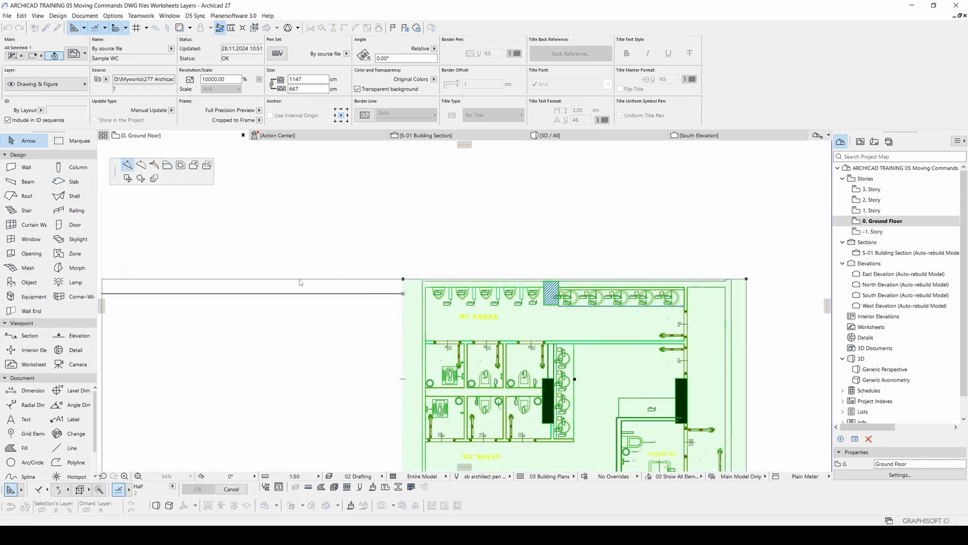
left_click(403, 319)
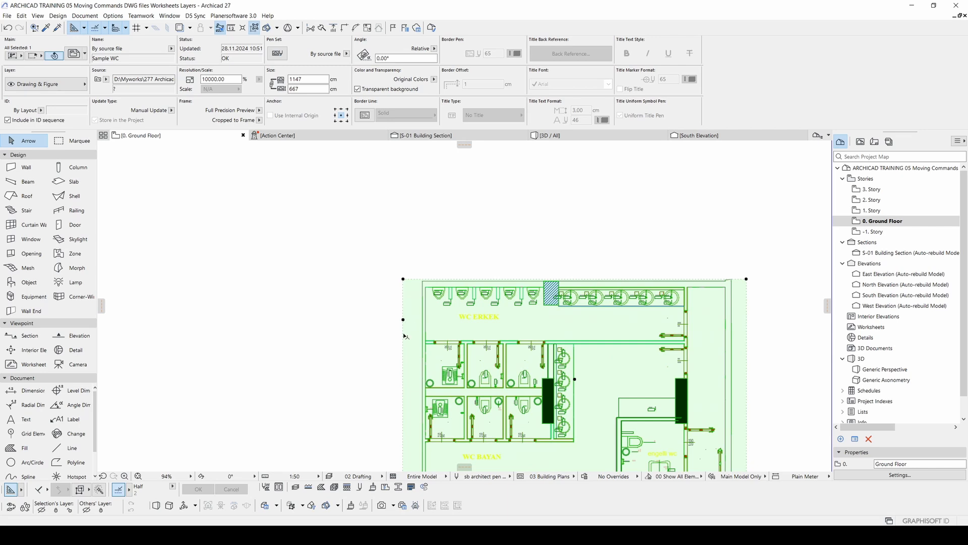
Offset the lower segment of the frame's left edge slightly inward to form a stepped crop outline
left_click(405, 336)
middle_click_drag(363, 329, 338, 250)
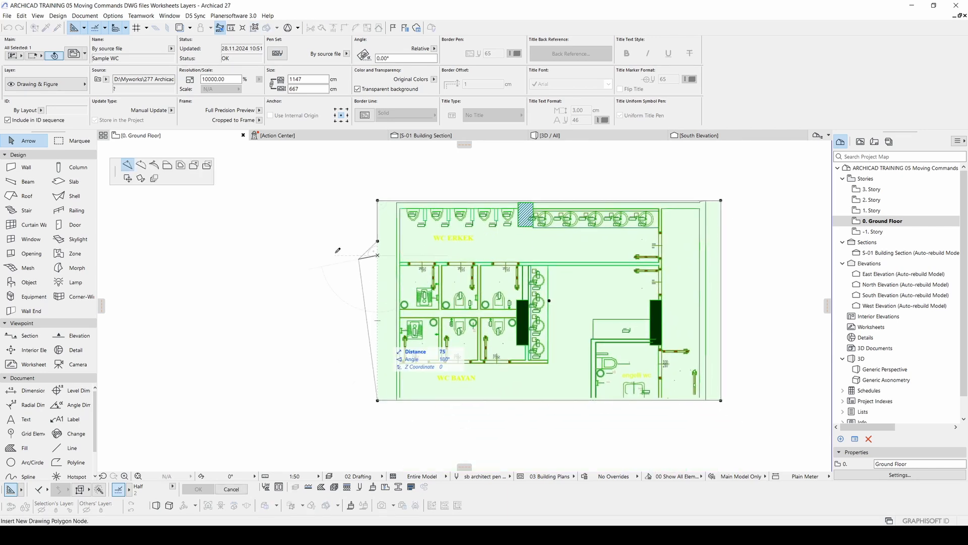
left_click(167, 165)
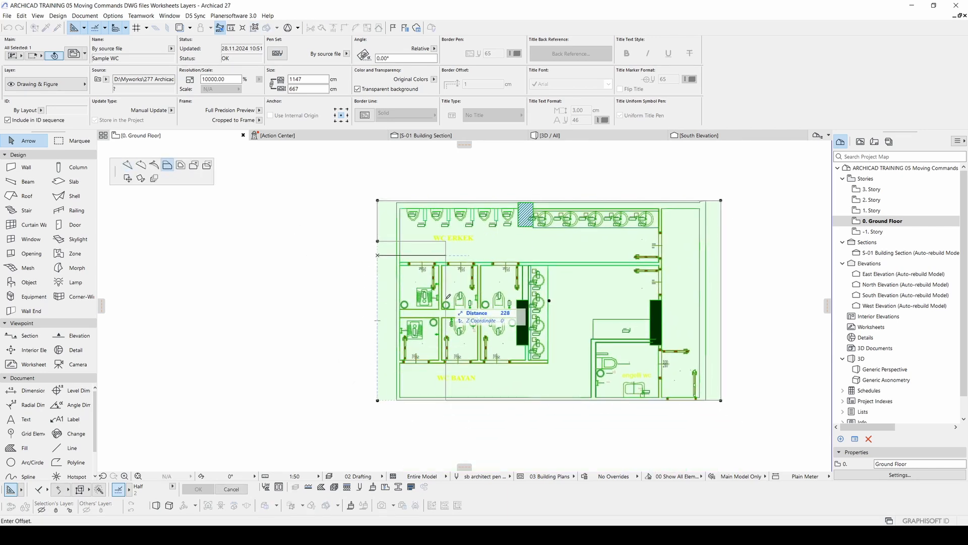
left_click(388, 292)
left_click(285, 261)
Set the WC drawing's color display to Grayscale
scroll(429, 280, "down", 2)
middle_click_drag(428, 280, 346, 299)
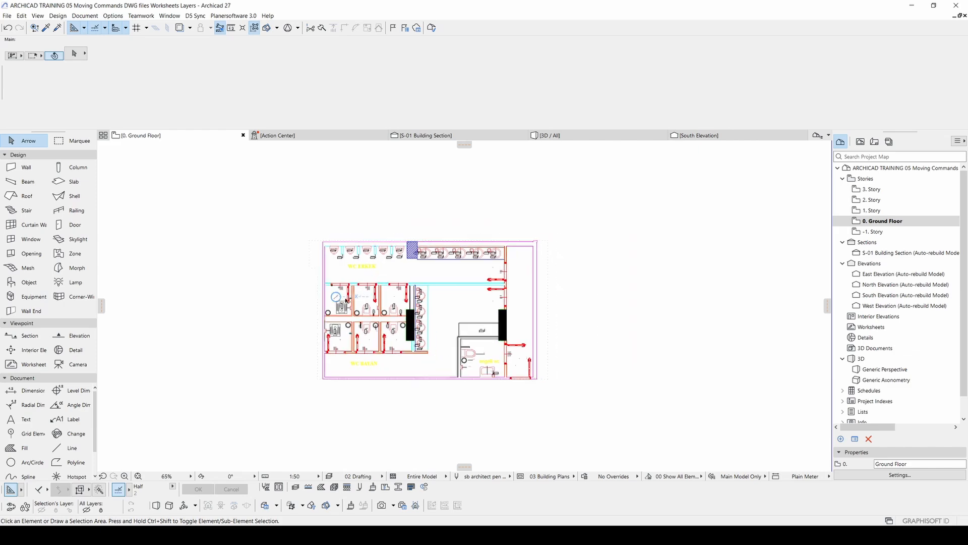
scroll(383, 285, "up", 3)
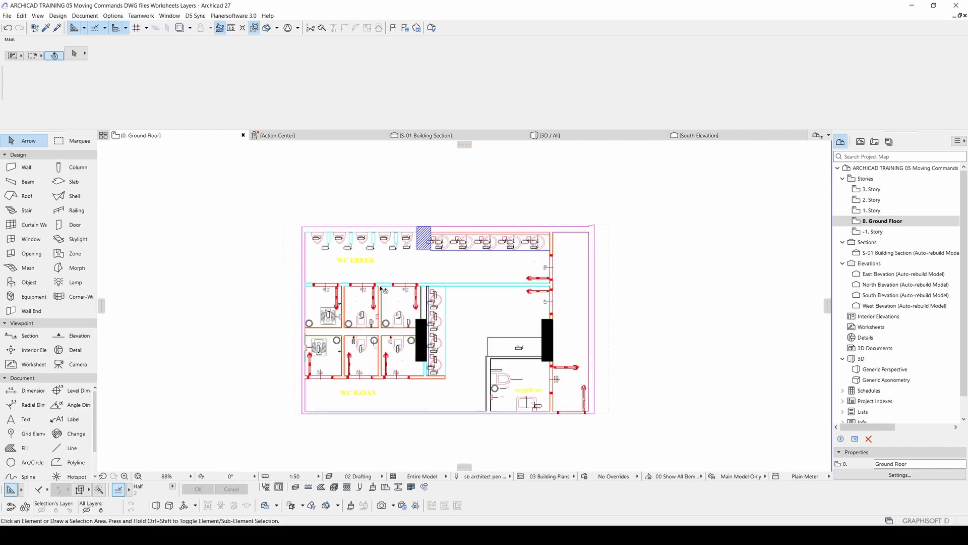
middle_click_drag(391, 293, 413, 270)
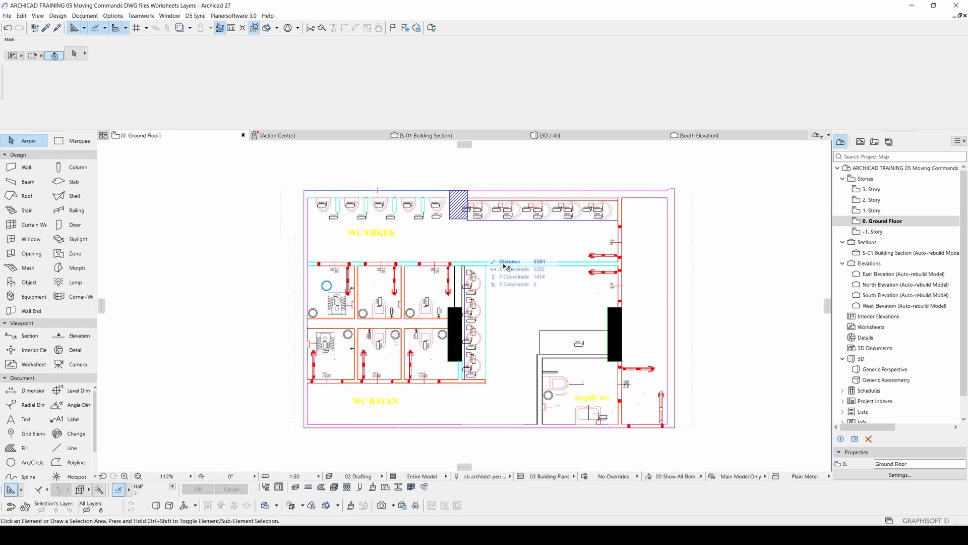
left_click(515, 252)
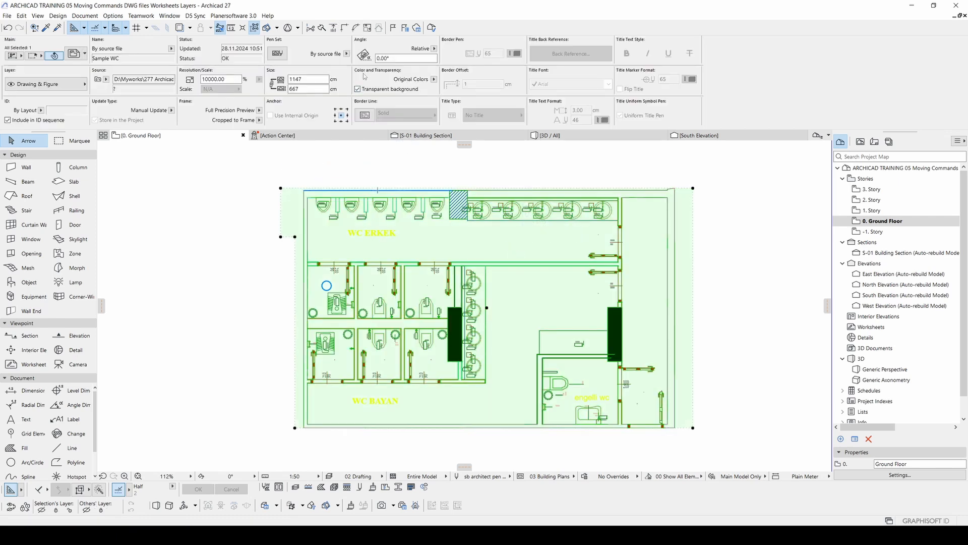
left_click(434, 79)
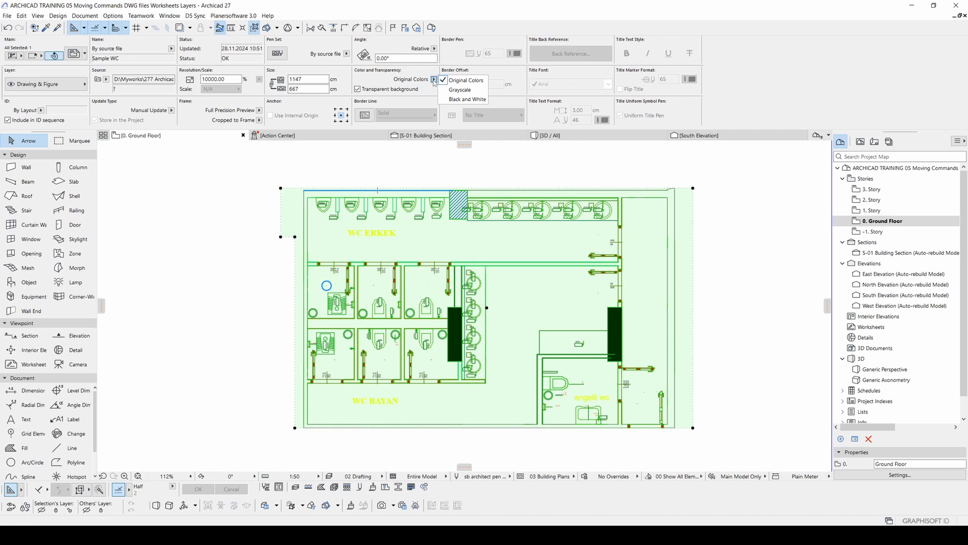
left_click(458, 94)
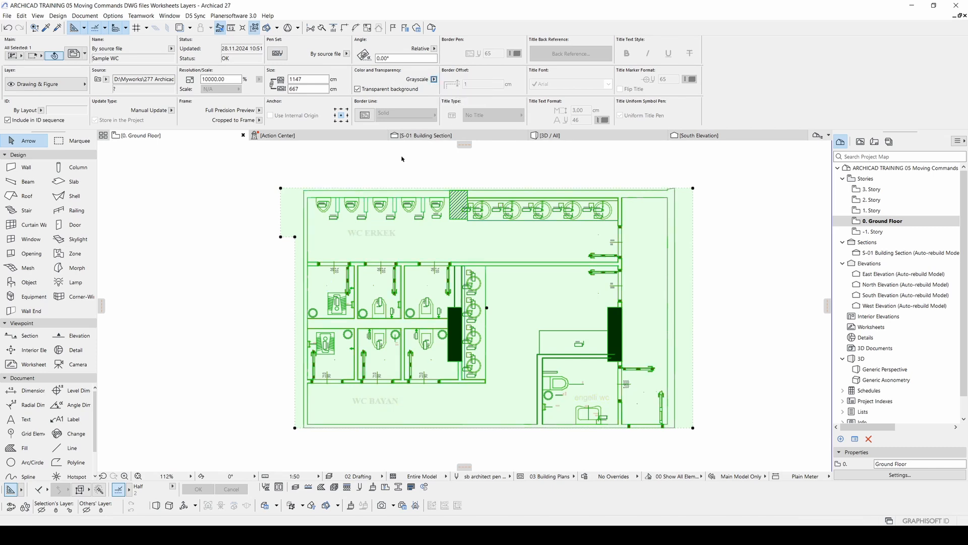
key("Escape")
Set the WC drawing's color display to Black and White
left_click(575, 245)
left_click(433, 79)
left_click(460, 99)
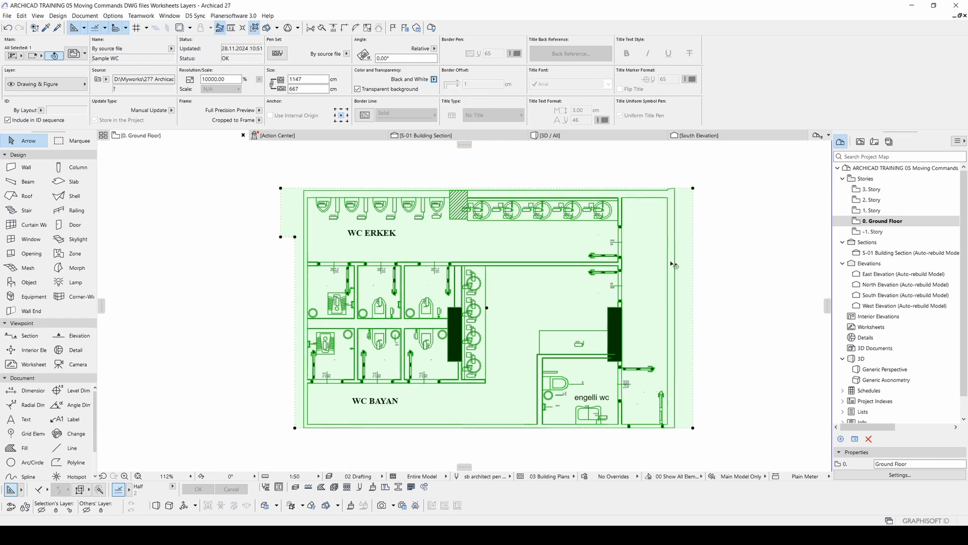
left_click(727, 268)
Explode the WC drawing into the current view without keeping the original elements, using the drawing's layer
middle_click_drag(649, 298, 648, 292)
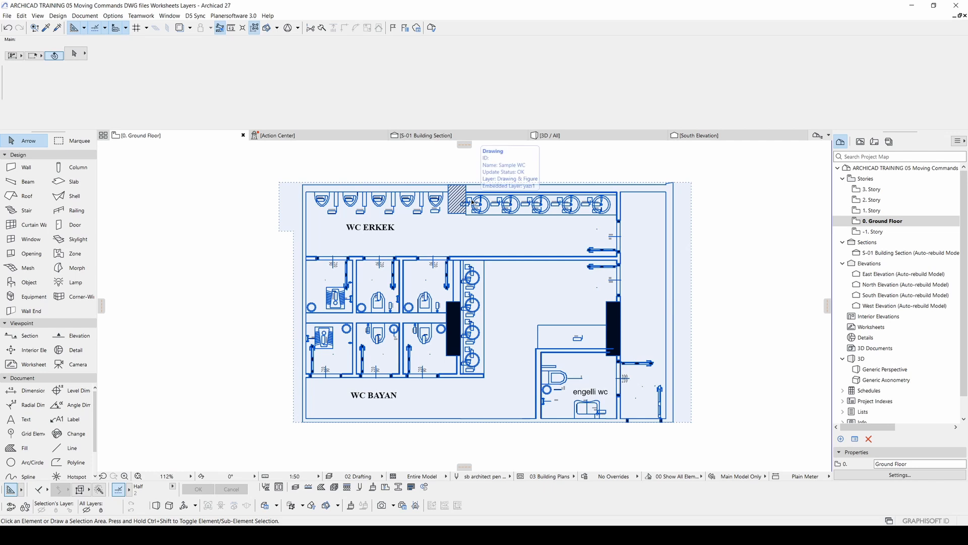
left_click(545, 232)
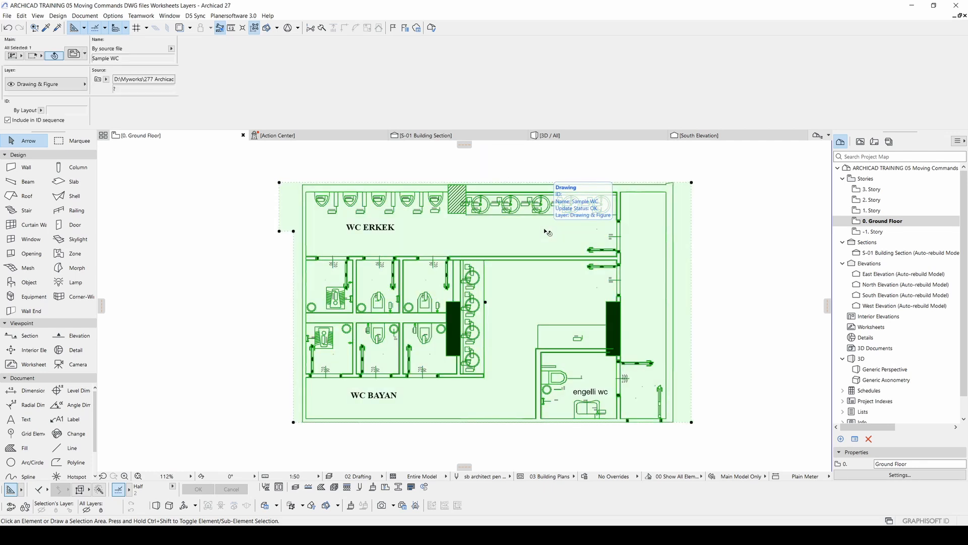
right_click(544, 238)
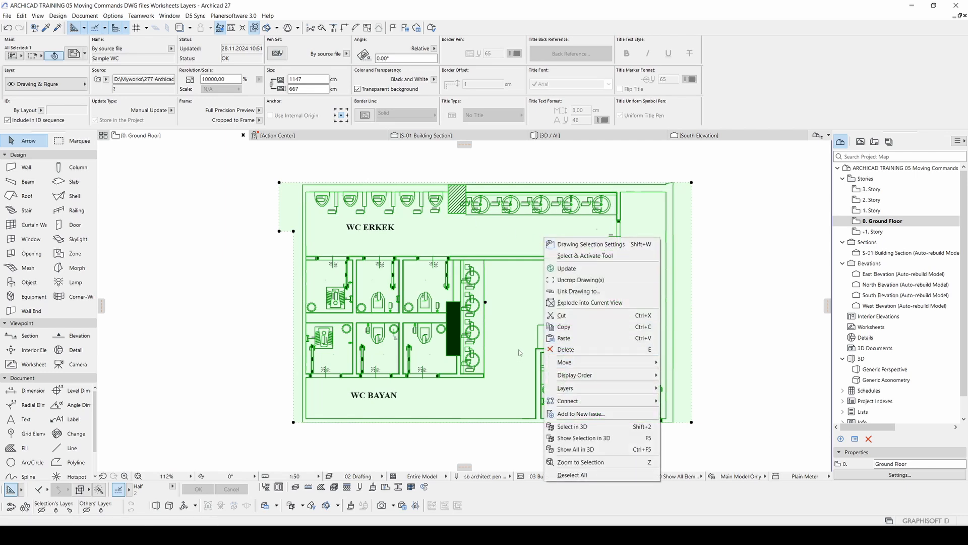
left_click(573, 304)
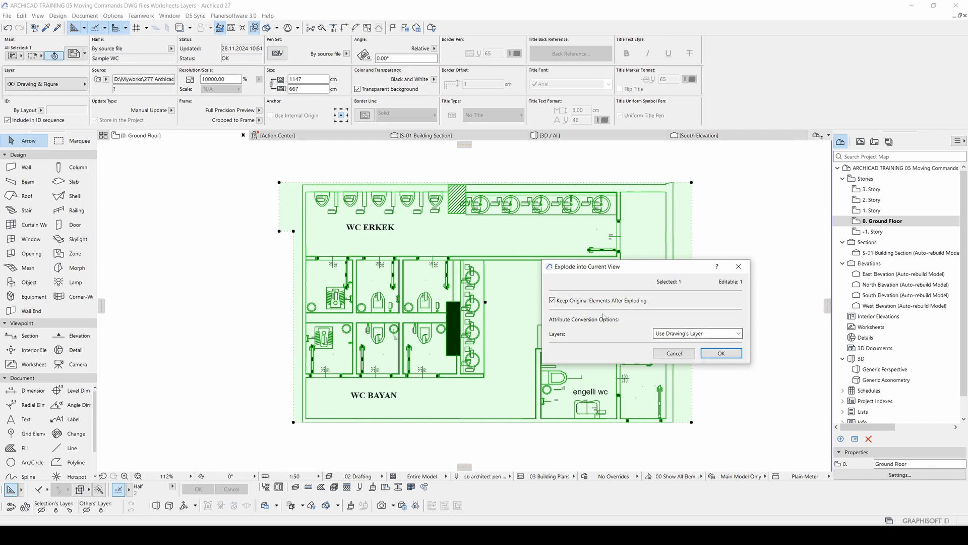
left_click_drag(605, 269, 611, 292)
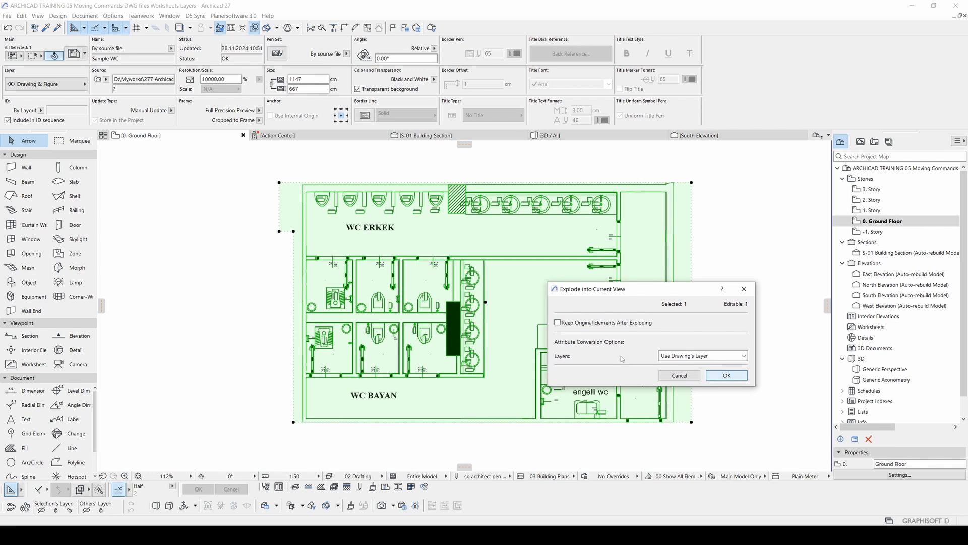
left_click(695, 358)
left_click(693, 359)
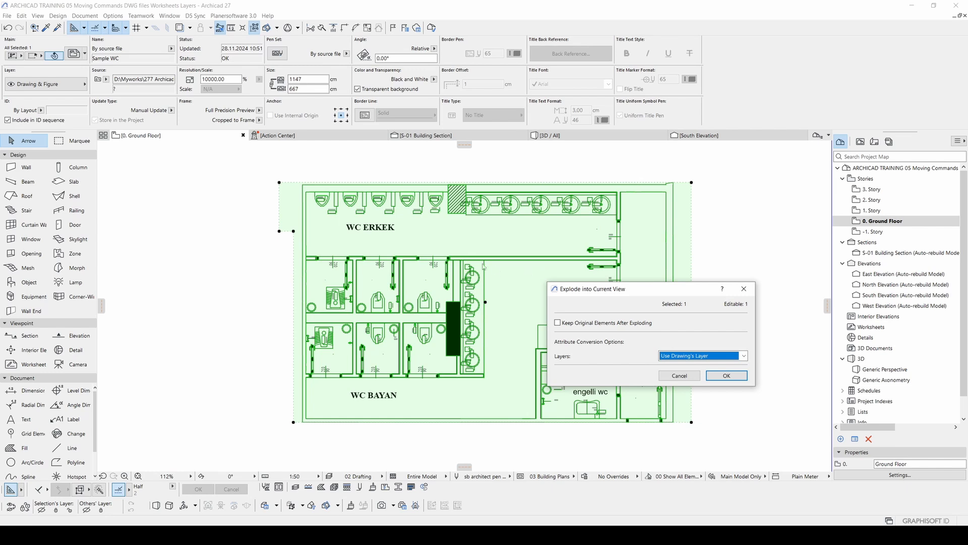
left_click(676, 357)
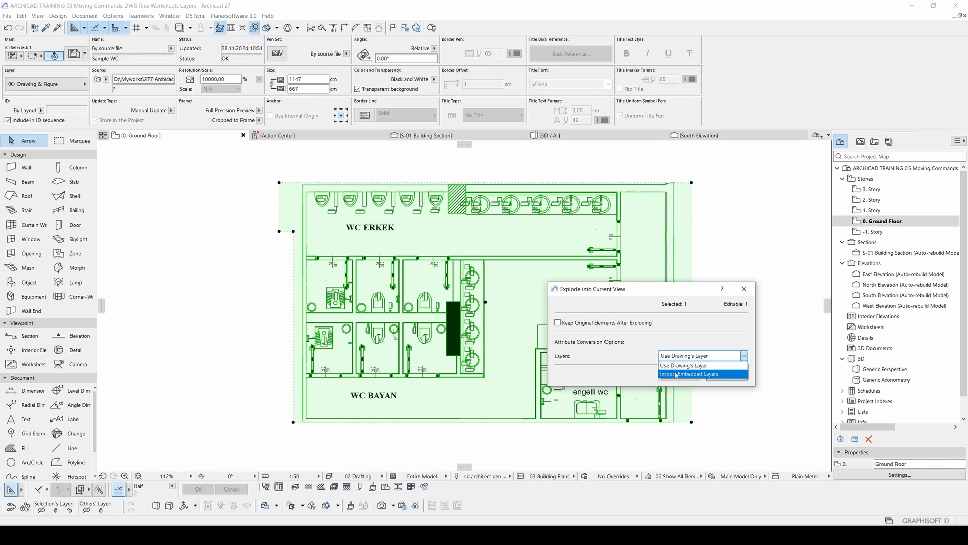
left_click(711, 366)
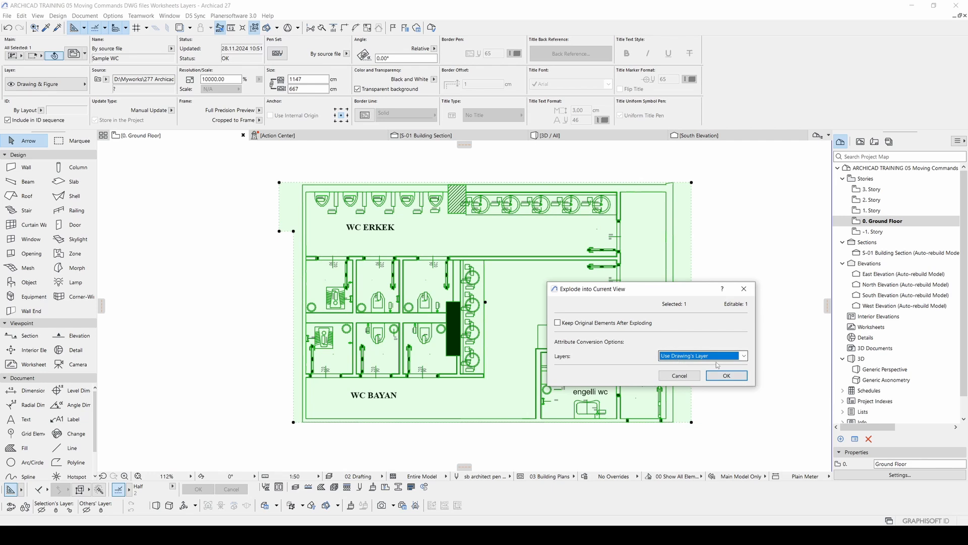
left_click(727, 376)
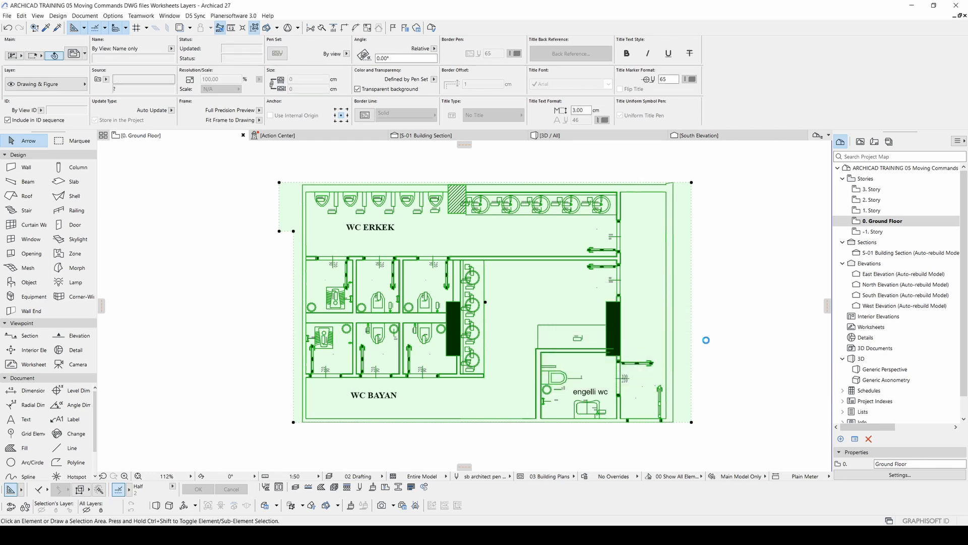
Select individual outline lines of the exploded WC plan and check their layer assignment
left_click(668, 251)
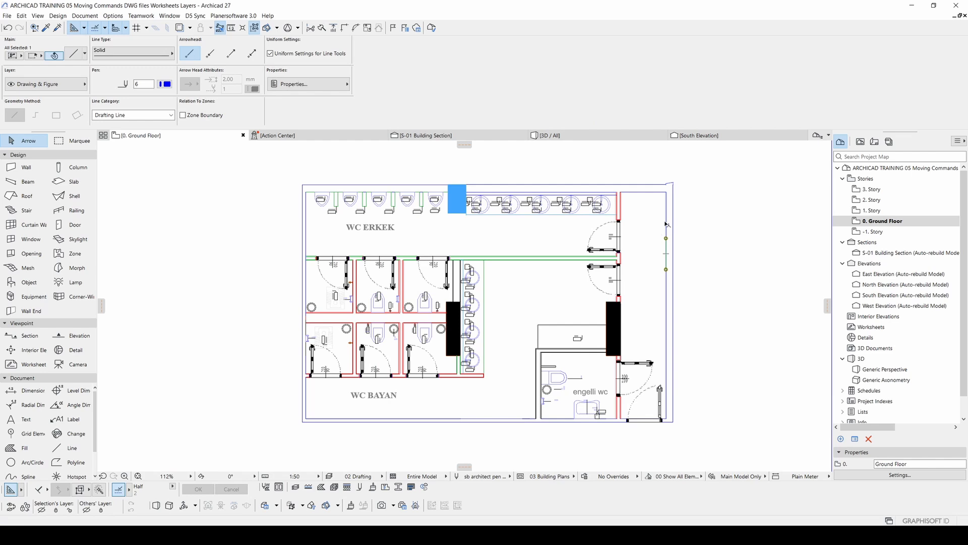
left_click(647, 191)
left_click(647, 185)
left_click(31, 85)
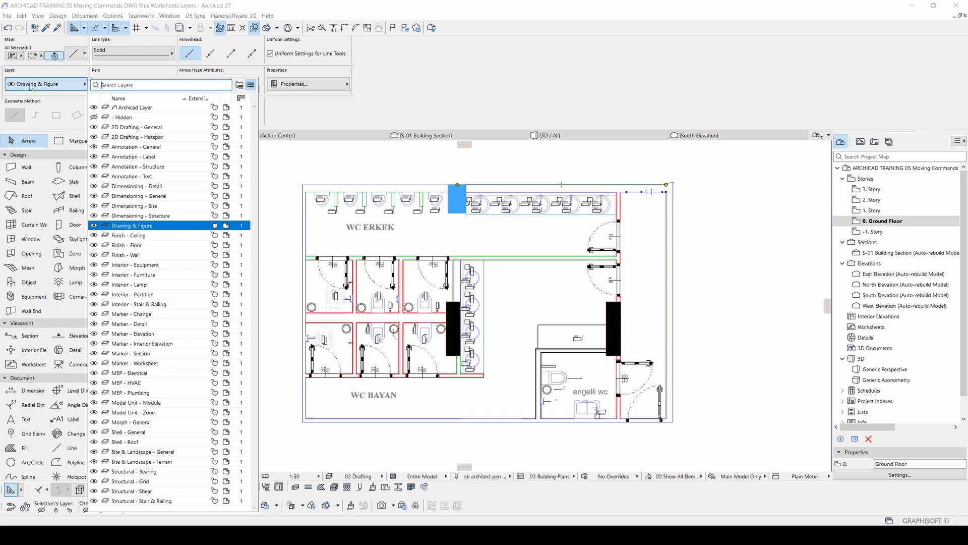
left_click(31, 86)
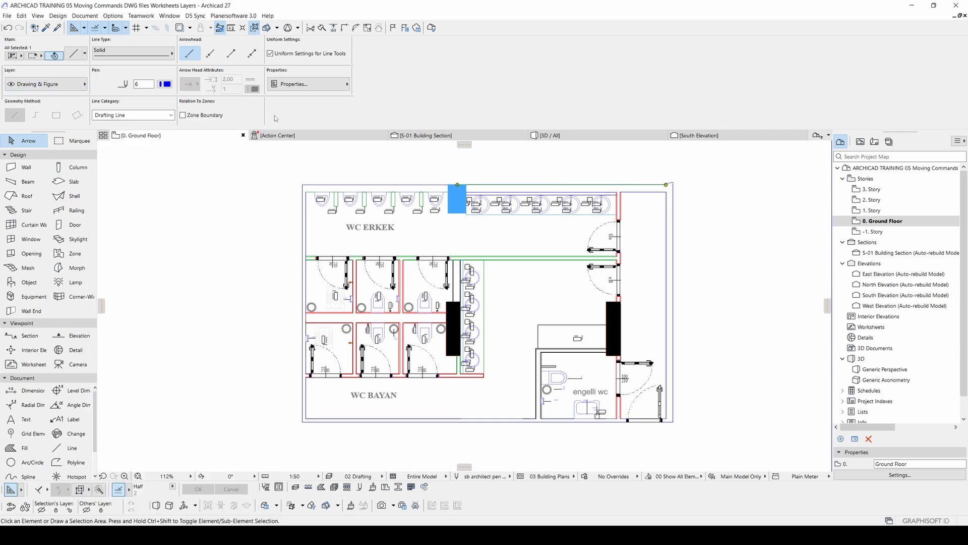
left_click(728, 255)
Delete the short stray lines at the upper-right corner of the WC plan's outer outline
middle_click_drag(536, 379, 533, 363)
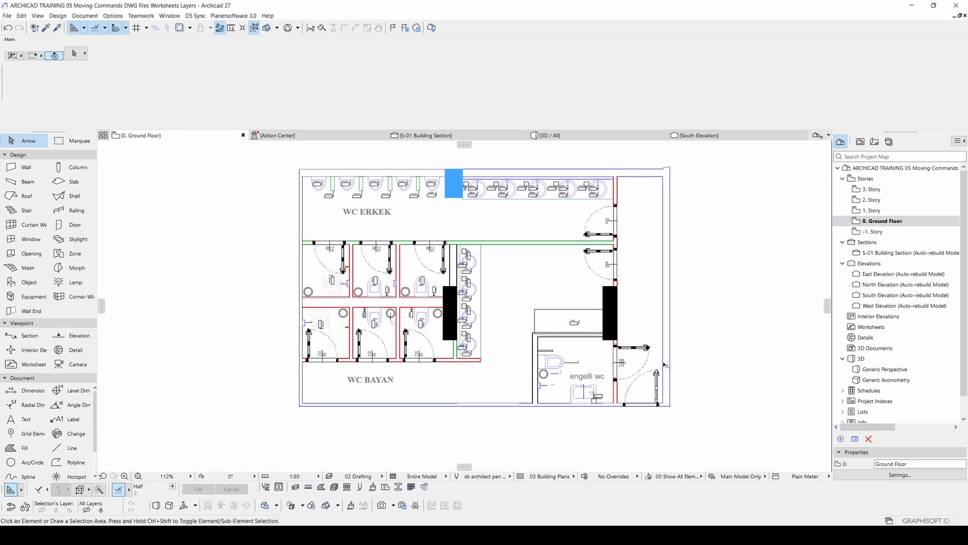
scroll(679, 199, "up", 3)
middle_click_drag(675, 200, 649, 310)
mouse_move(585, 231)
left_mouse_down()
mouse_move(689, 292)
mouse_move(688, 271)
left_mouse_up()
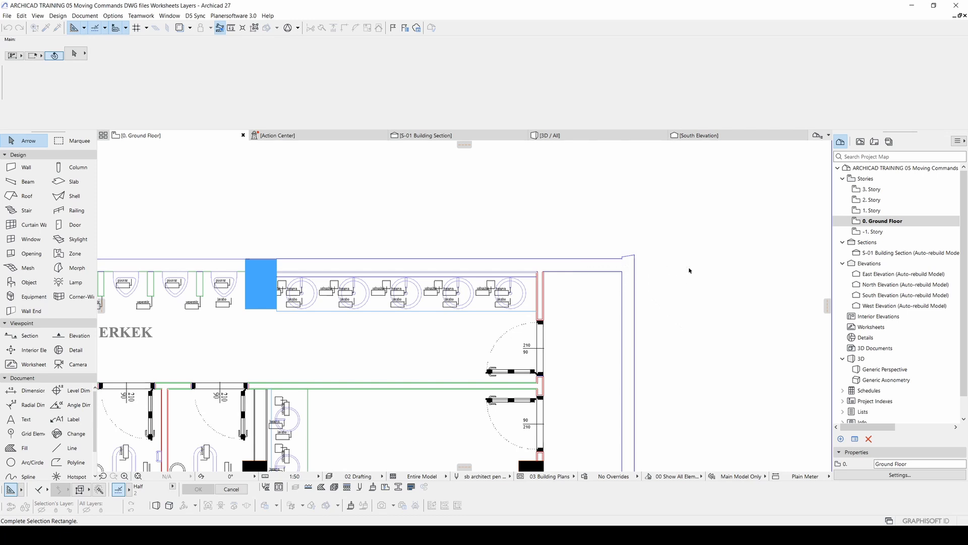
left_click(690, 271)
key("Delete")
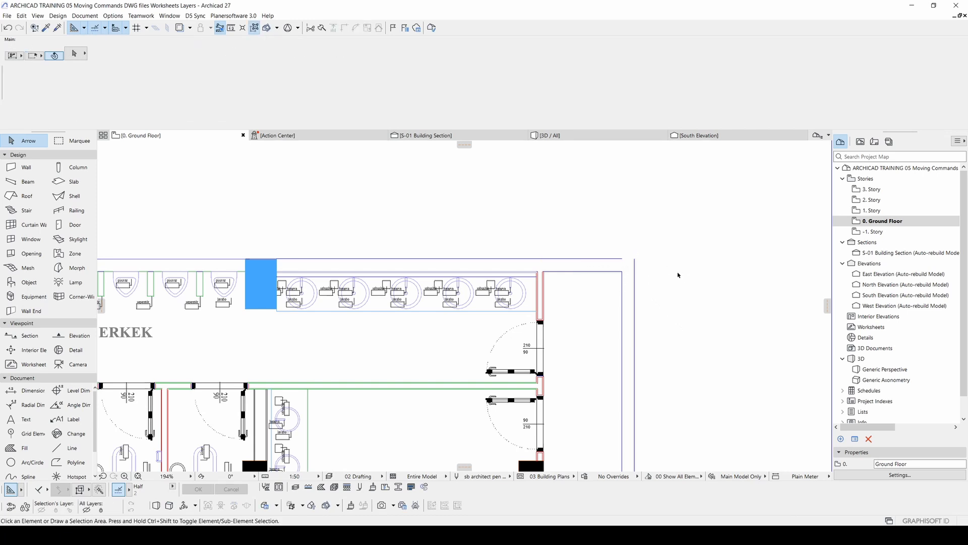
Intersect the upper horizontal and right vertical outer outline lines so that they meet in a closed corner
scroll(609, 270, "up", 2)
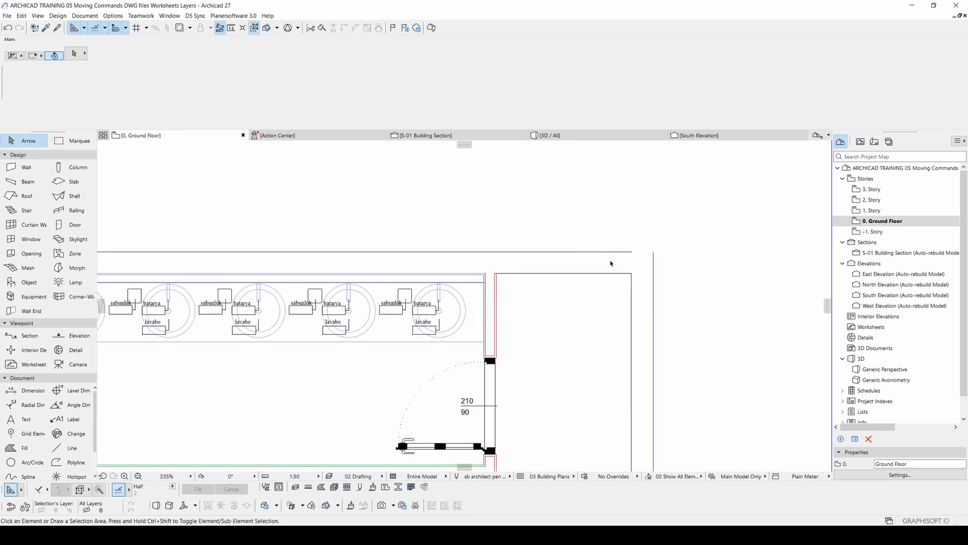
left_click(615, 252)
left_click(654, 265, "shift")
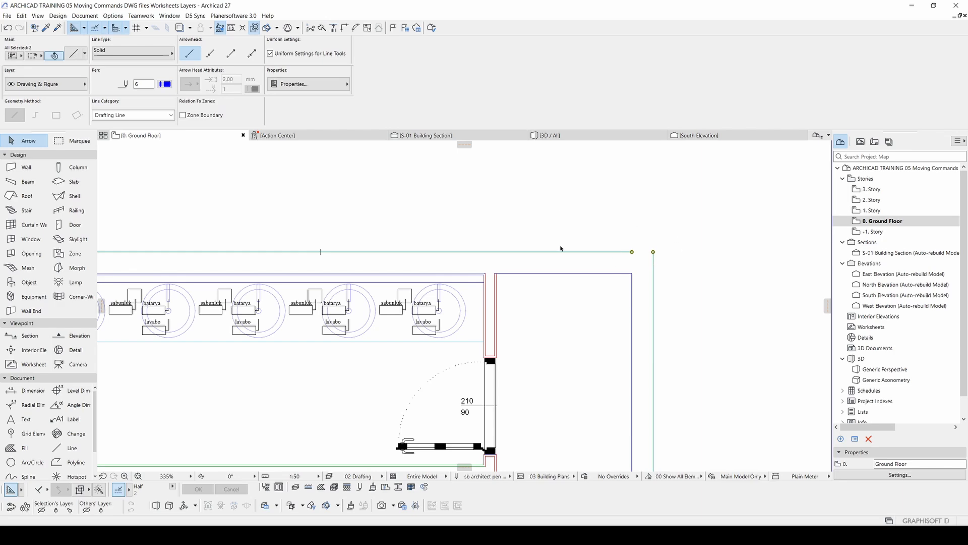
key("ctrl+i")
key("Escape")
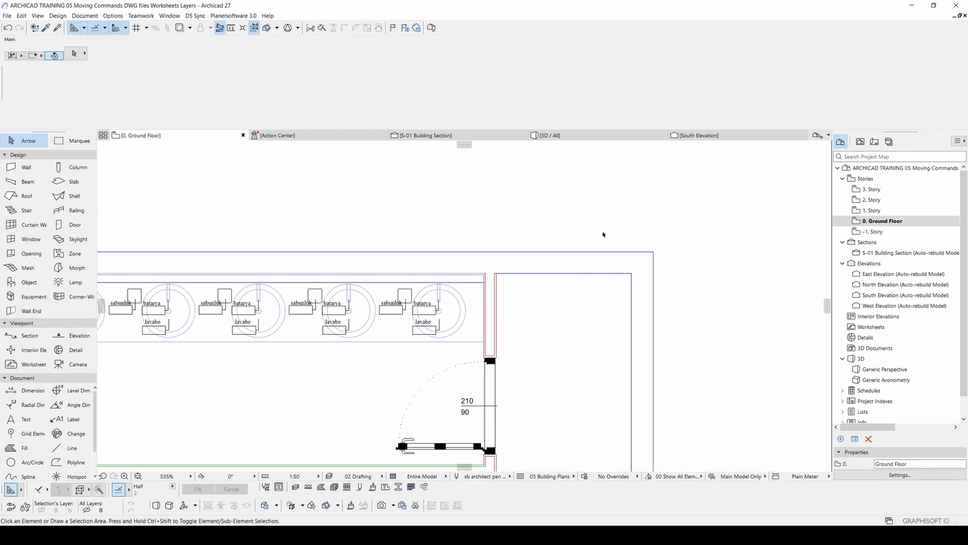
Pick up the settings of the existing long horizontal brick wall for drawing new walls
scroll(601, 238, "down", 8)
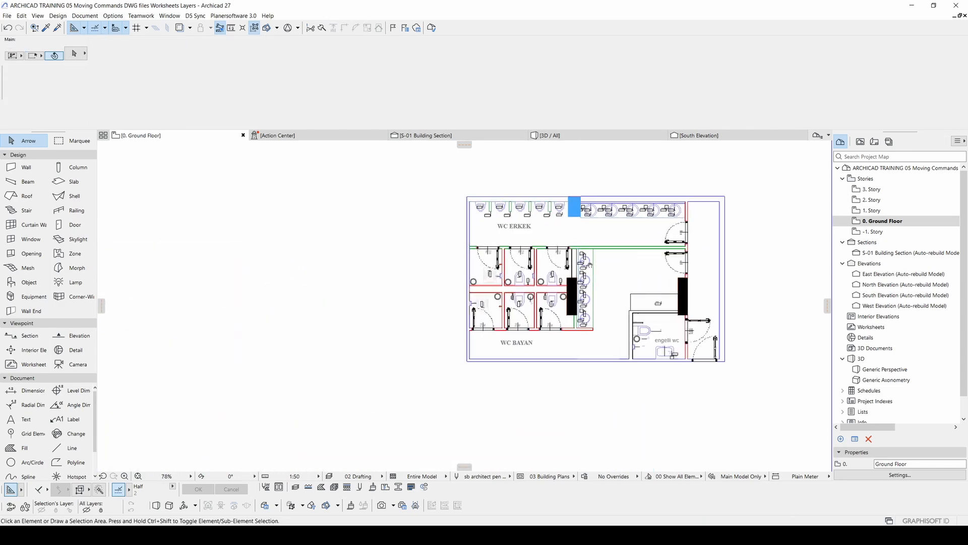
middle_click_drag(287, 257, 242, 286)
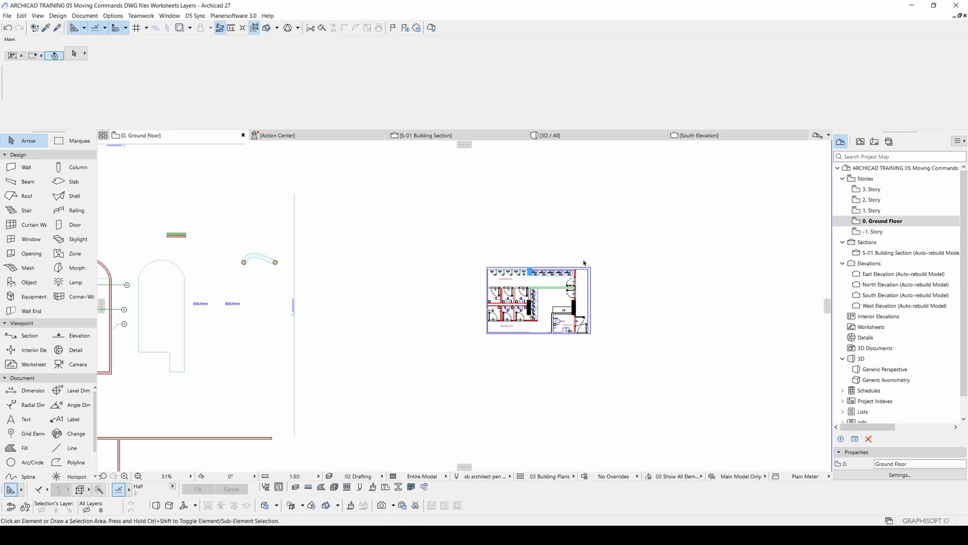
scroll(353, 274, "up", 3)
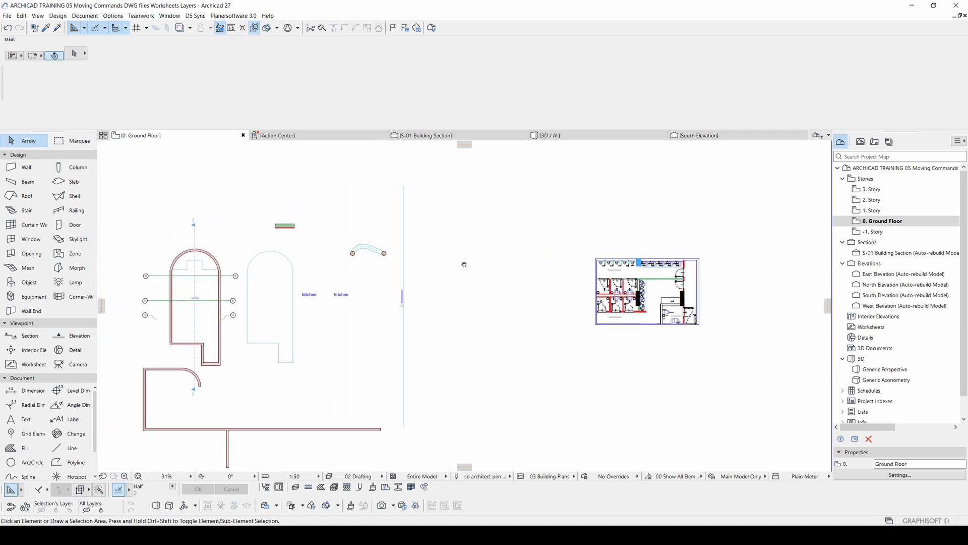
left_click(378, 398, "alt")
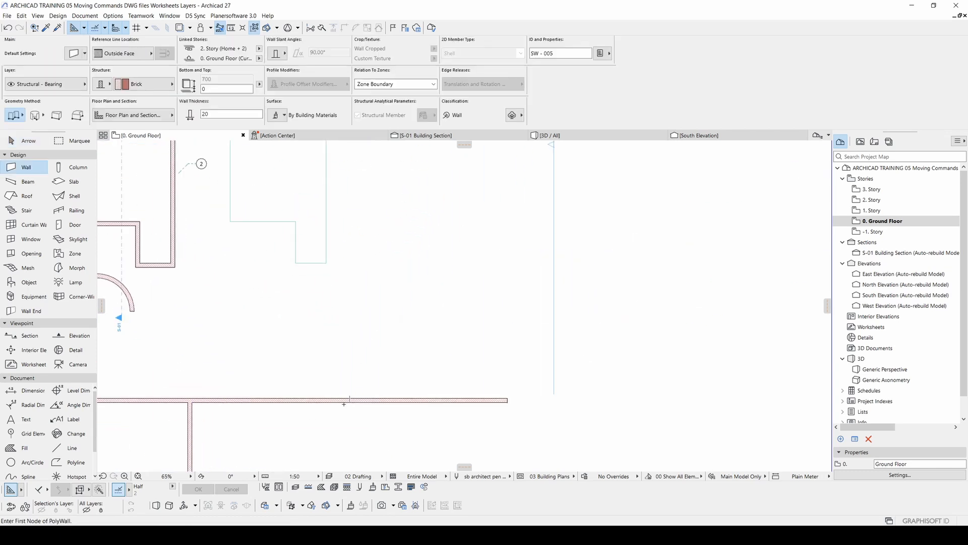
scroll(395, 386, "down", 3)
Try tracing a continuous brick wall along the WC plan's inner outline, going from its upper-right corner around the left side
middle_click_drag(772, 186, 552, 244)
scroll(553, 244, "up", 5)
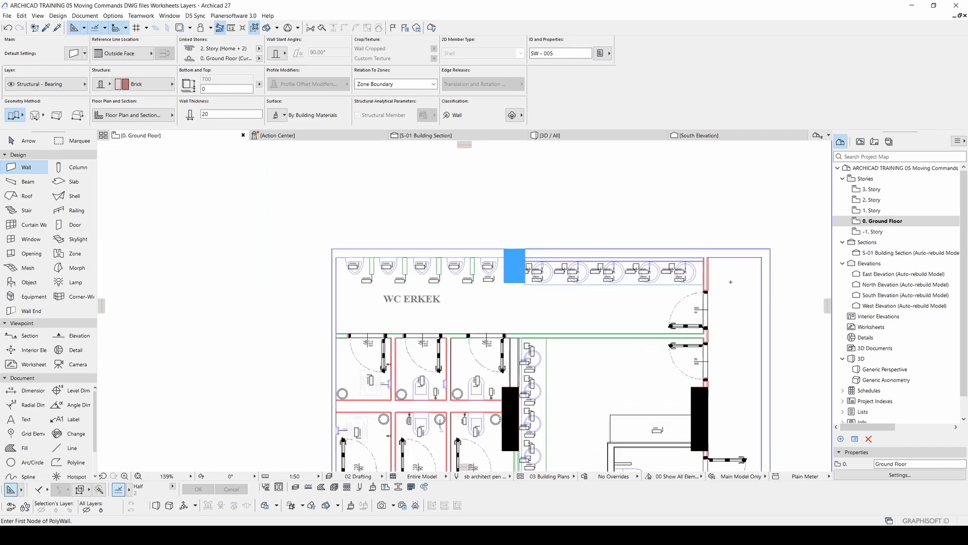
left_click(789, 255)
middle_click_drag(763, 330, 663, 332)
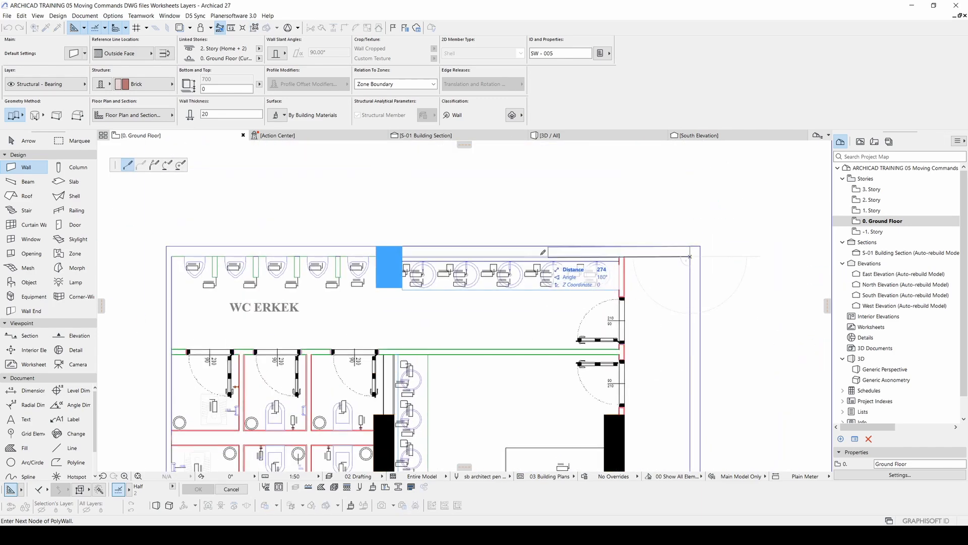
left_click(172, 256)
middle_click_drag(257, 339, 436, 186)
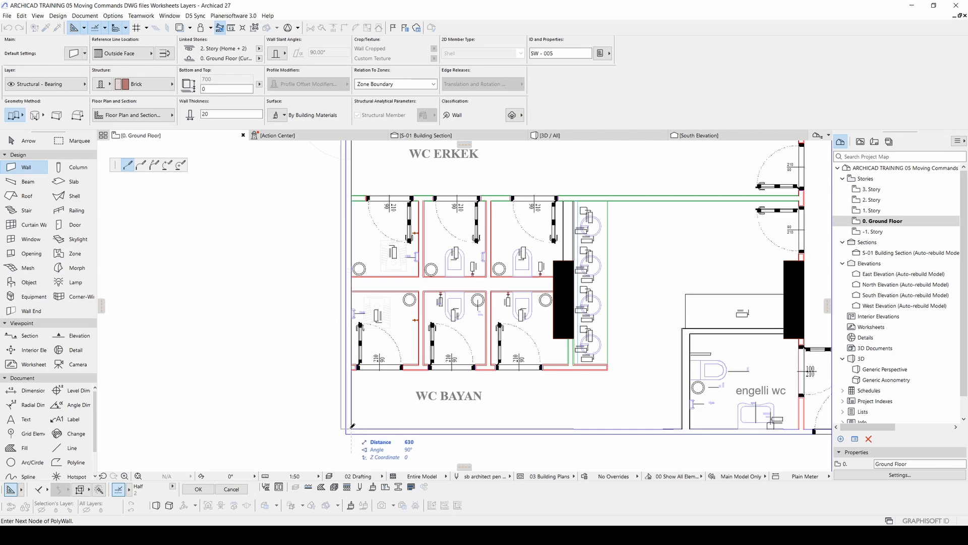
left_click(361, 428)
middle_click_drag(701, 424, 417, 410)
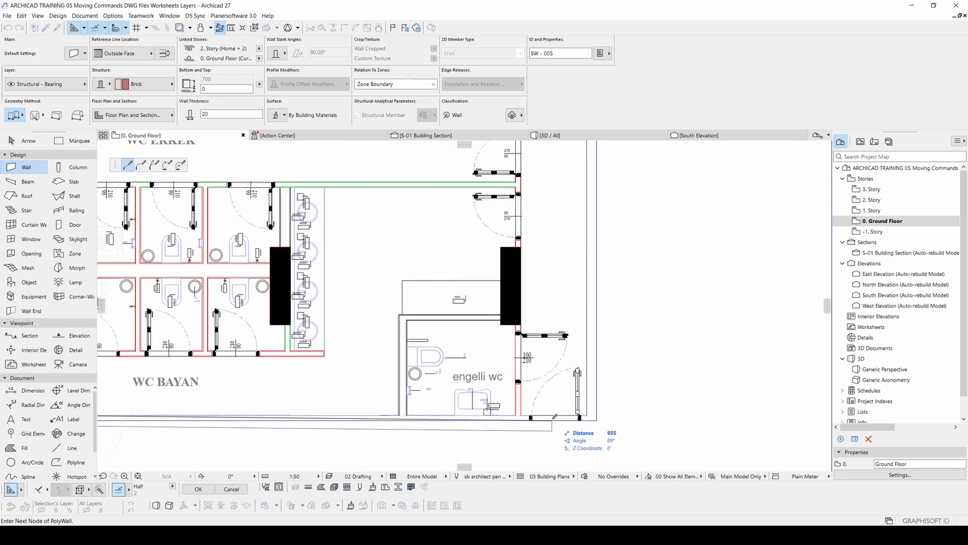
scroll(583, 412, "down", 2)
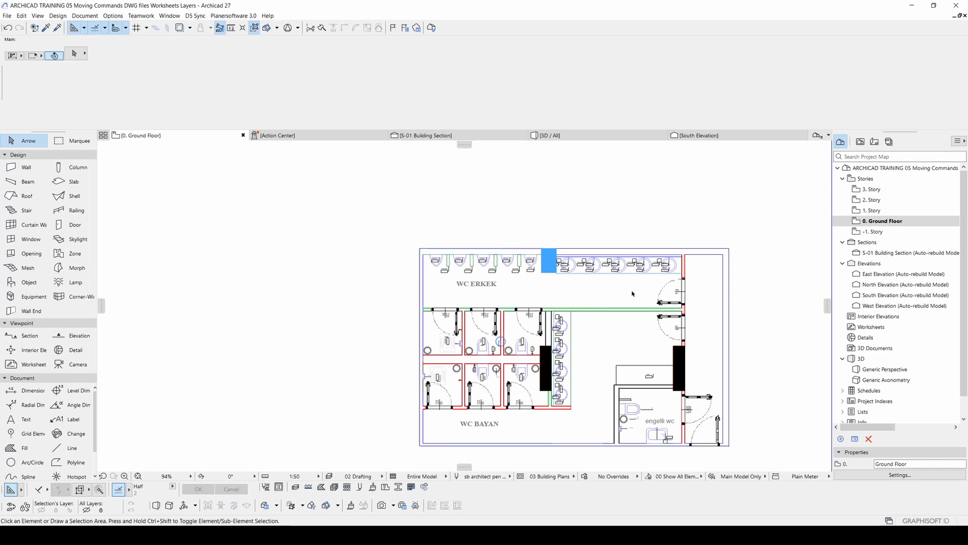
Undo the edits to the WC plan back to before the drawing was exploded, and clear the selection
scroll(630, 290, "down", 4)
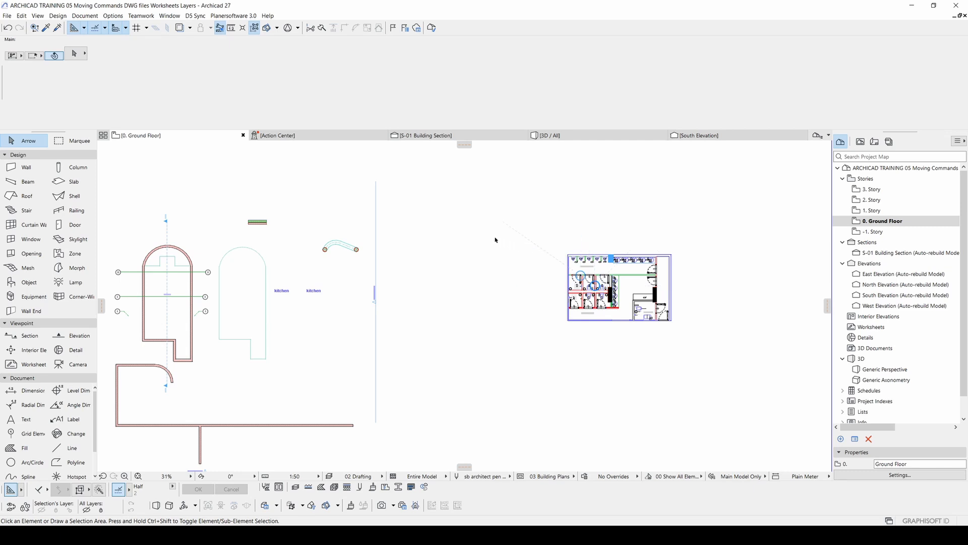
middle_click_drag(517, 244, 532, 241)
mouse_move(739, 359)
left_mouse_down()
mouse_move(575, 244)
mouse_move(704, 306)
left_mouse_up()
key("ctrl+z")
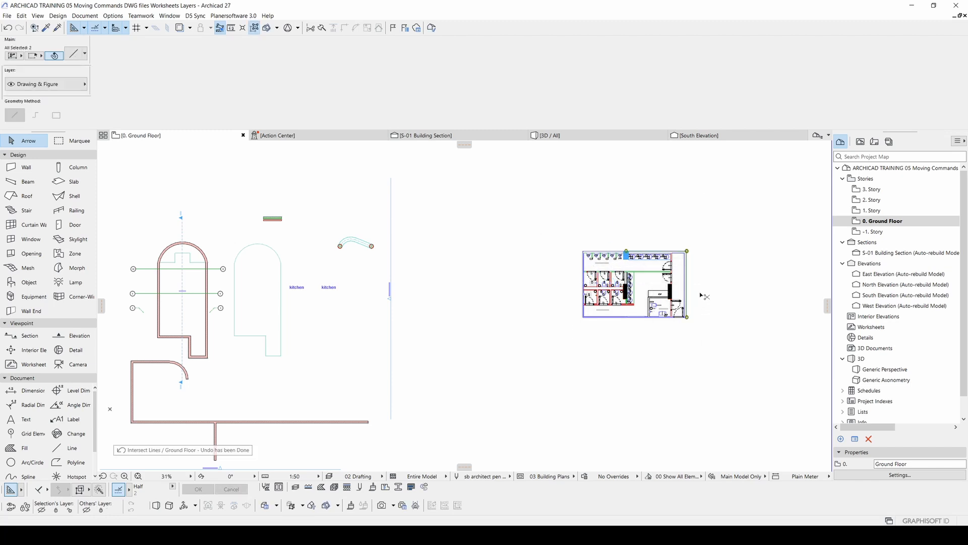
key("ctrl+z")
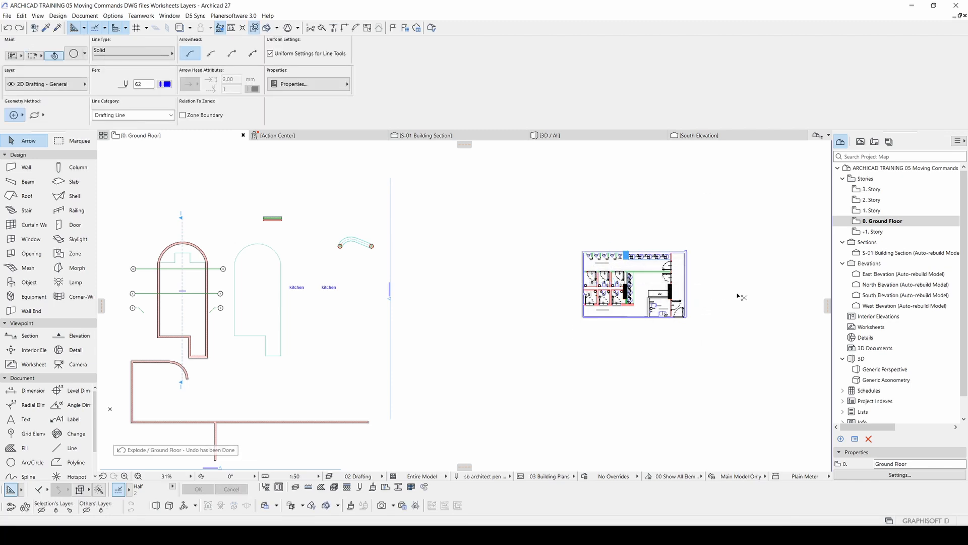
key("Escape")
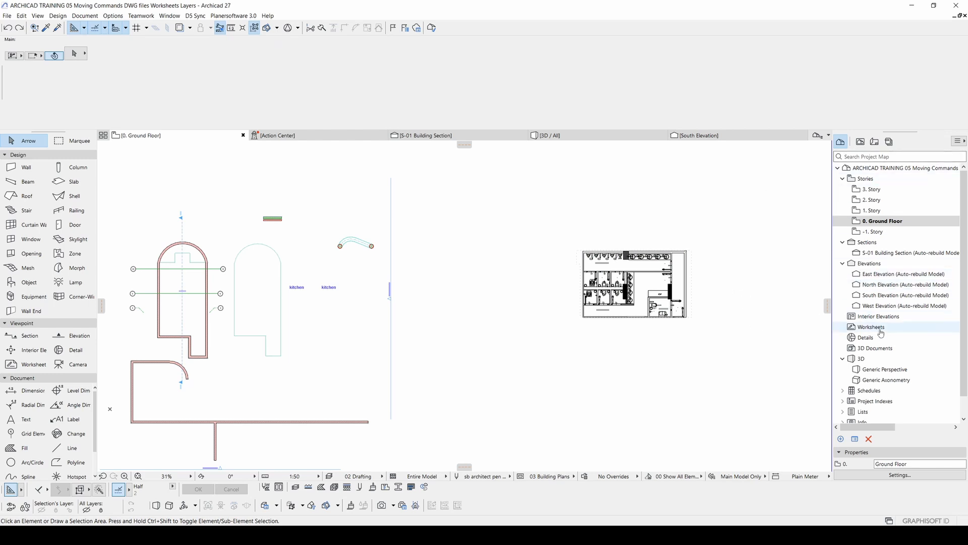
Create a new independent worksheet with reference ID W-01 and the name Worksheet
left_click(857, 328)
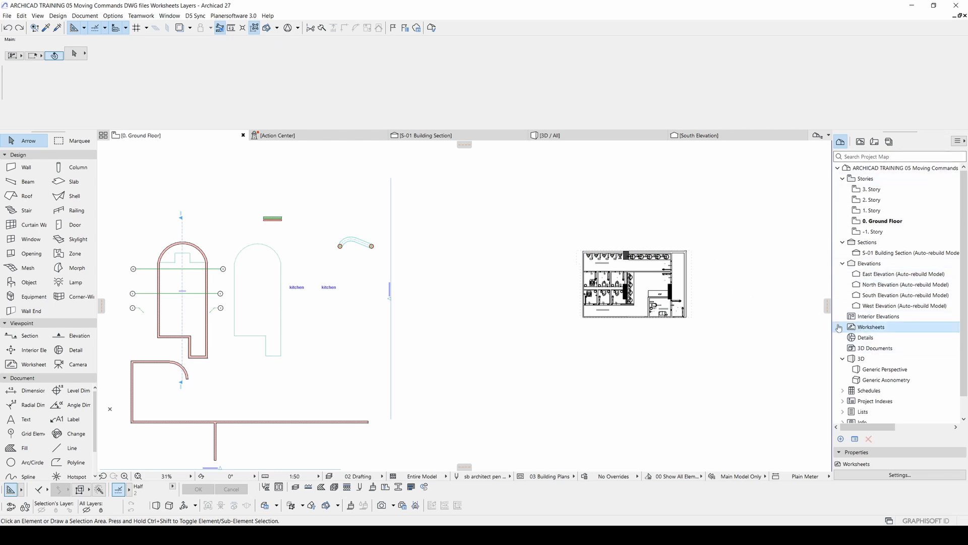
right_click(874, 330)
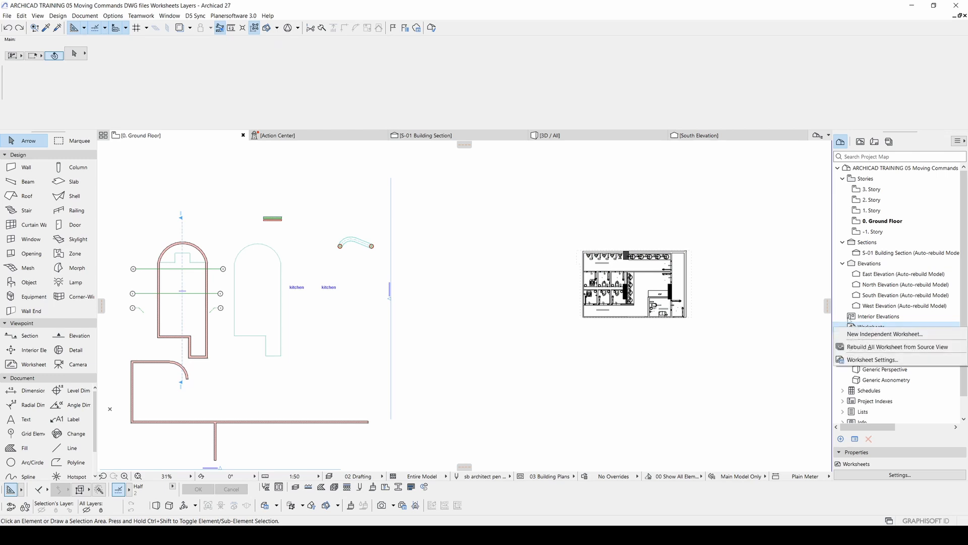
left_click(915, 339)
left_click_drag(484, 212, 352, 229)
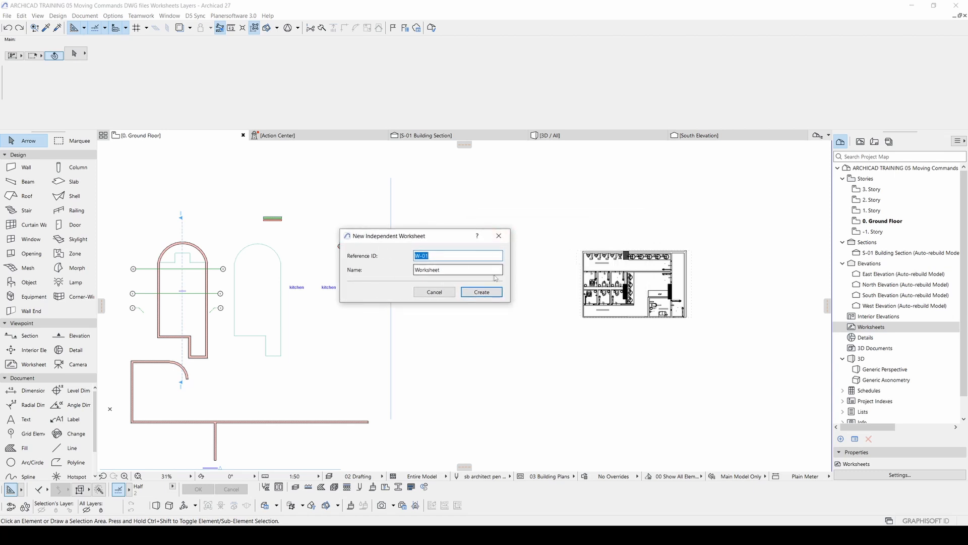
left_click(482, 293)
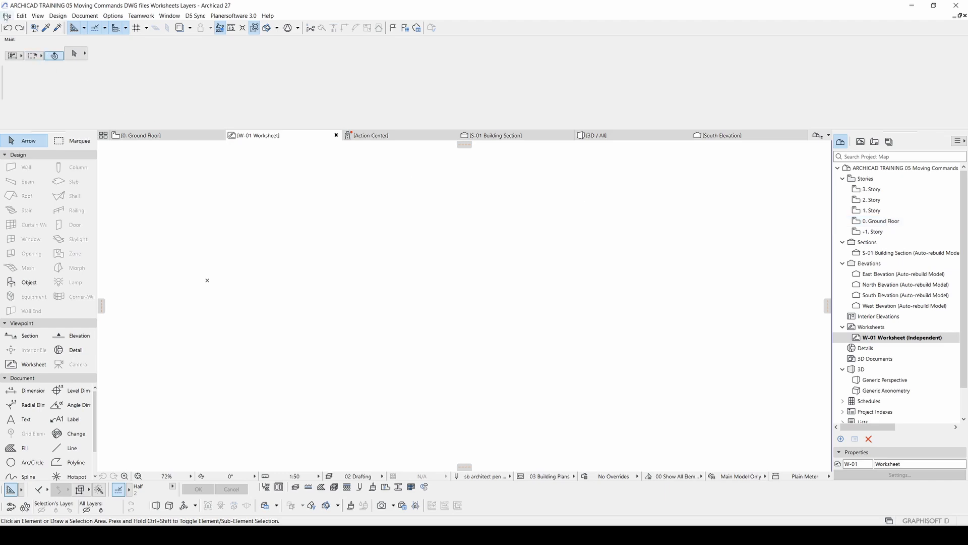
Cut the Sample WC drawing from the 0. Ground Floor plan
middle_click_drag(289, 259, 434, 321)
double_click(883, 221)
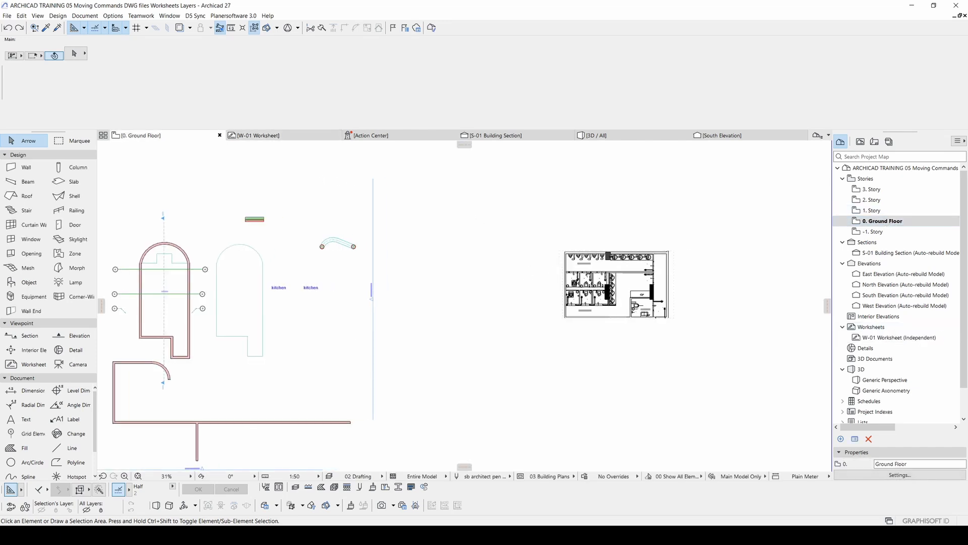
middle_click_drag(596, 272, 500, 295)
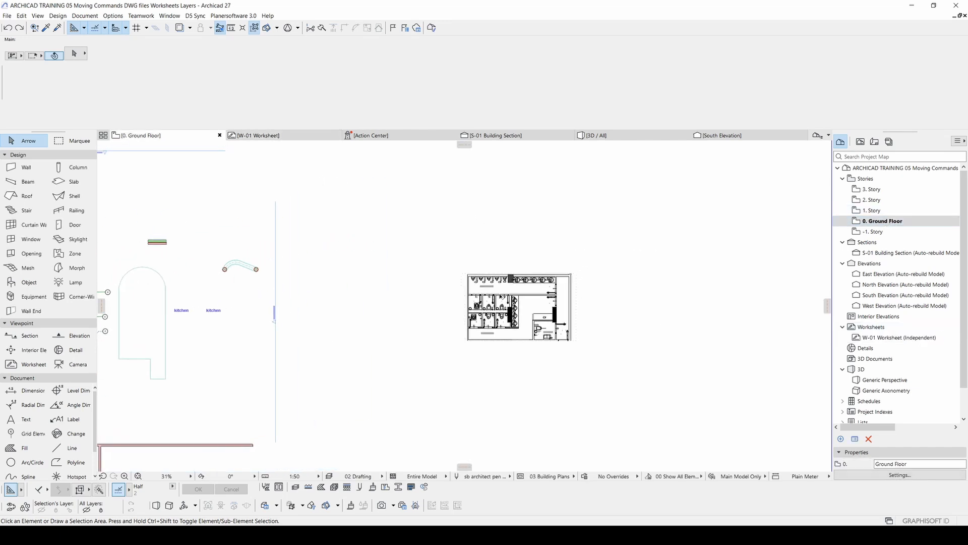
left_click(532, 285)
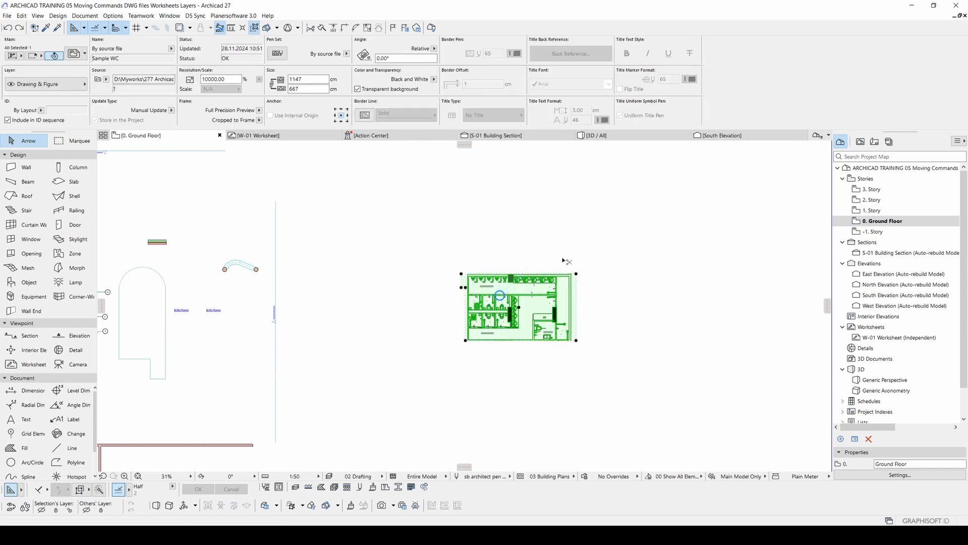
key("ctrl+x")
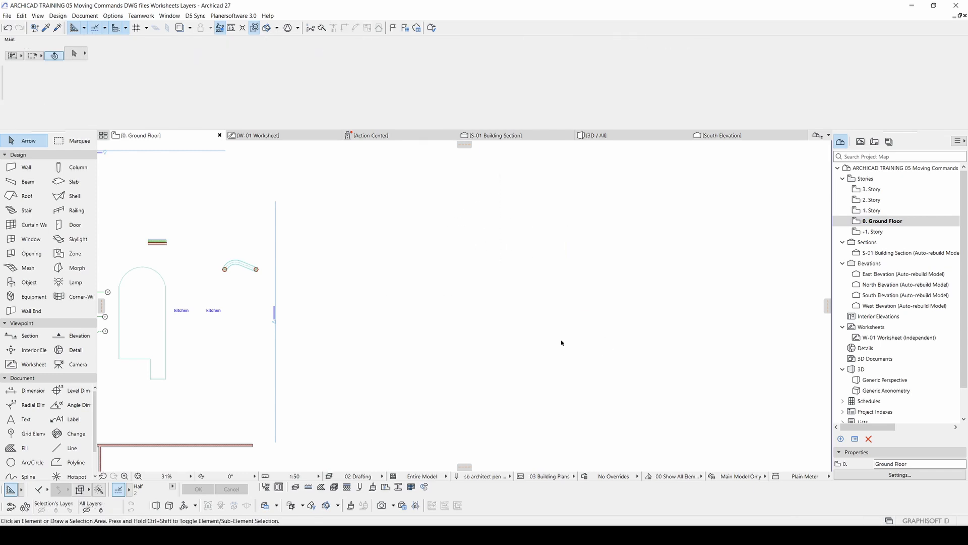
Paste the cut WC drawing into the W-01 Worksheet at its original location, keeping the current view
double_click(892, 337)
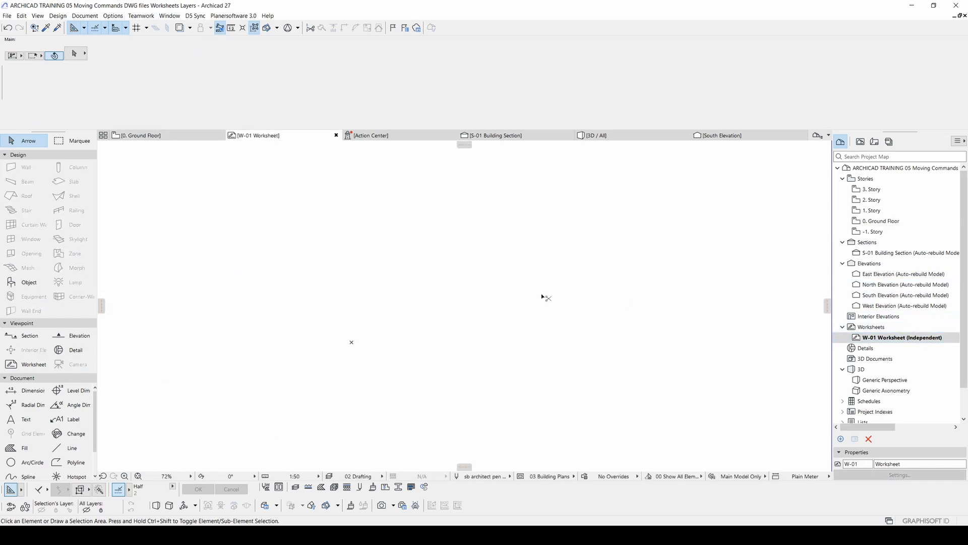
key("ctrl+v")
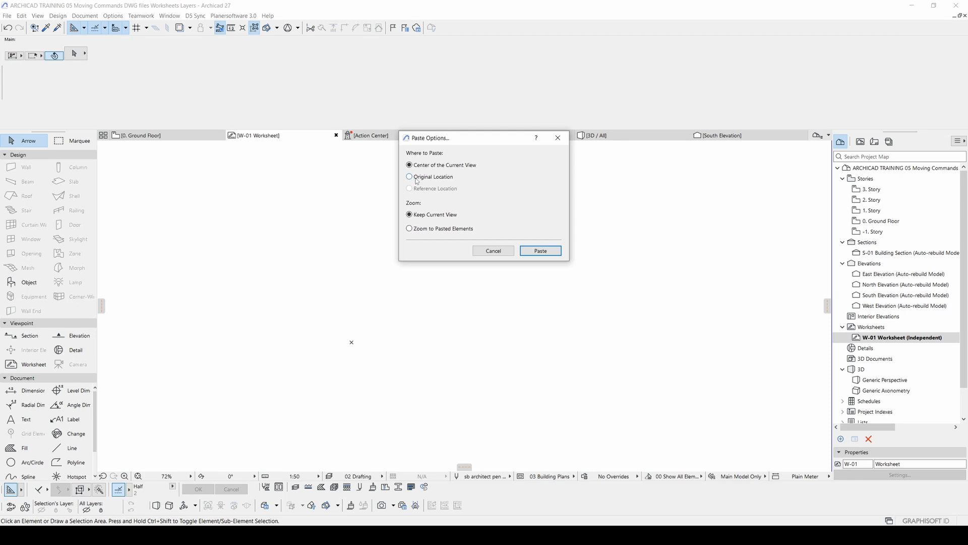
left_click(417, 178)
left_click(541, 252)
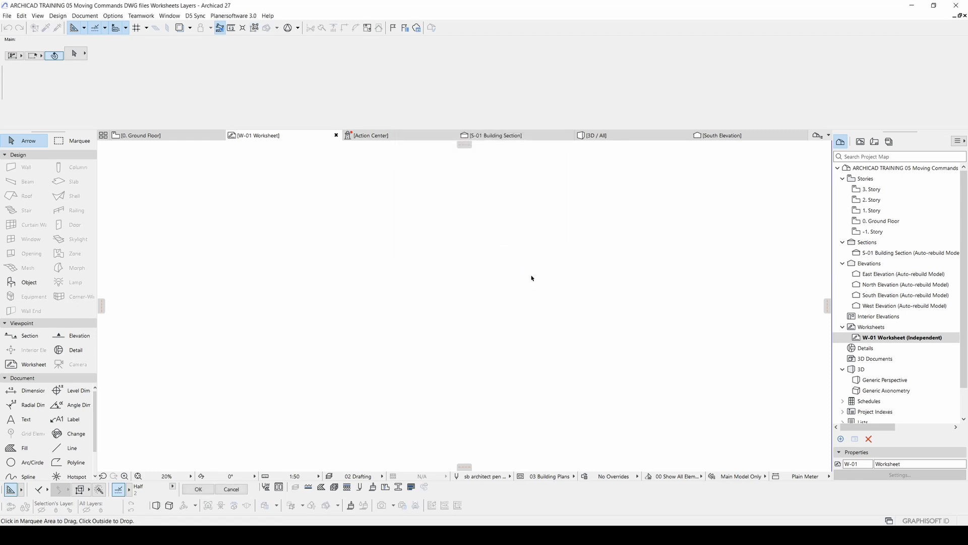
scroll(531, 288, "down", 4)
scroll(634, 265, "up", 2)
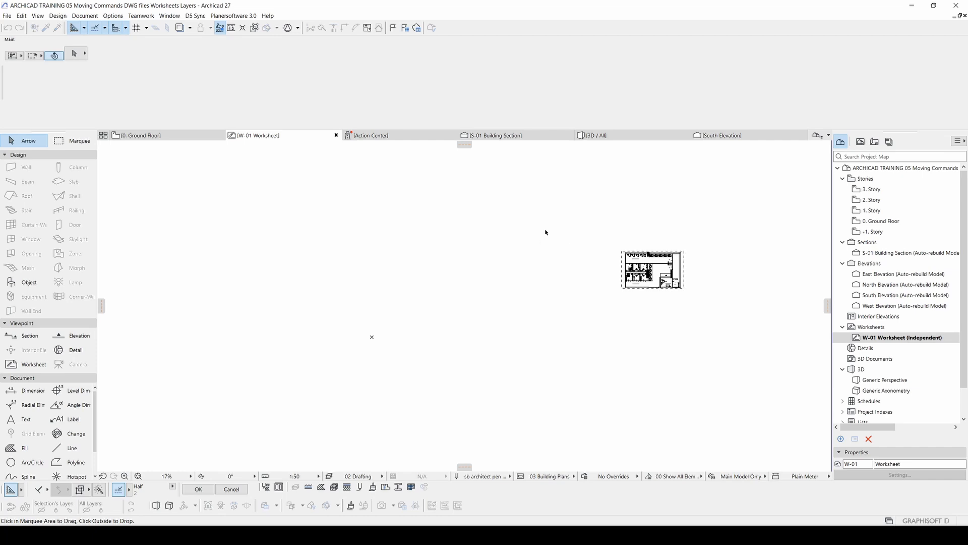
left_click(605, 254)
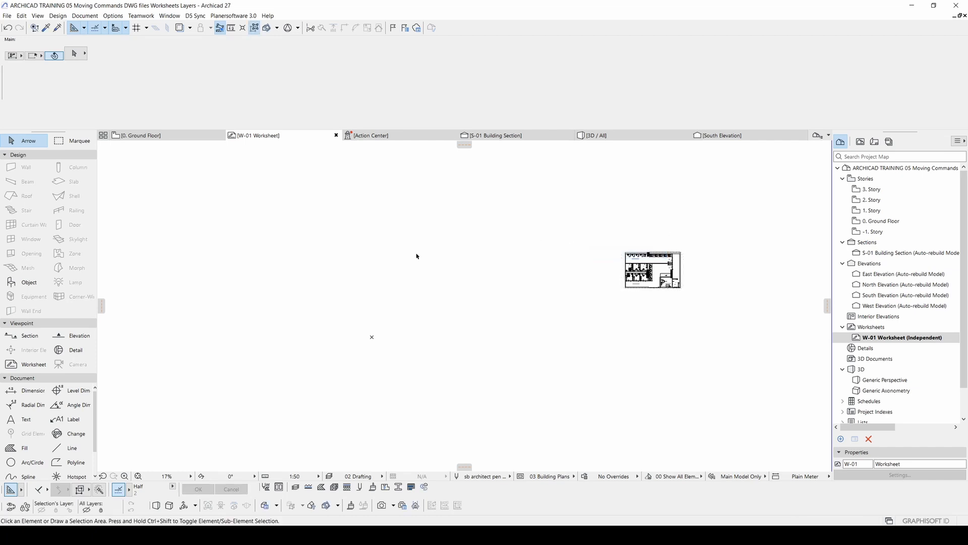
scroll(650, 256, "up", 6)
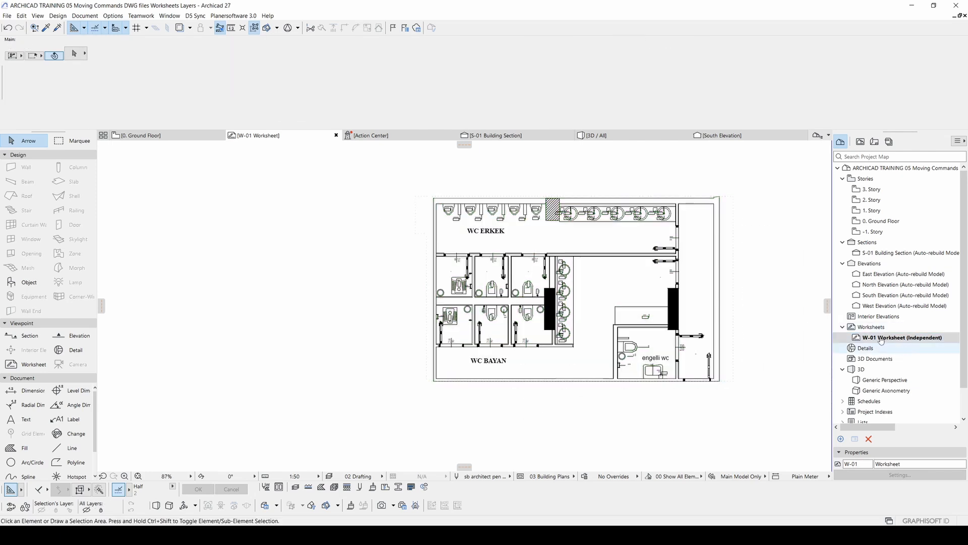
Return to the 0. Ground Floor plan and show the W-01 Worksheet there as a trace reference
left_click(872, 223)
double_click(872, 223)
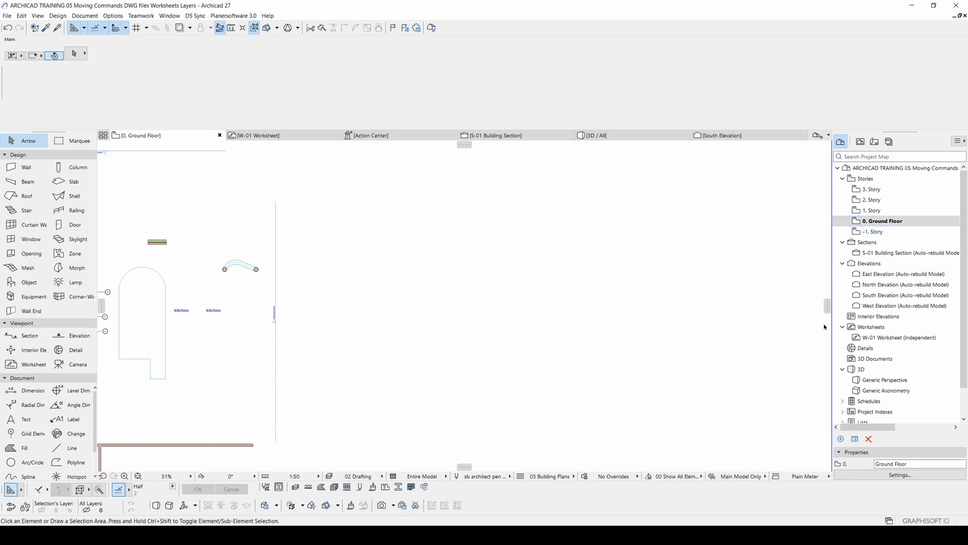
right_click(890, 341)
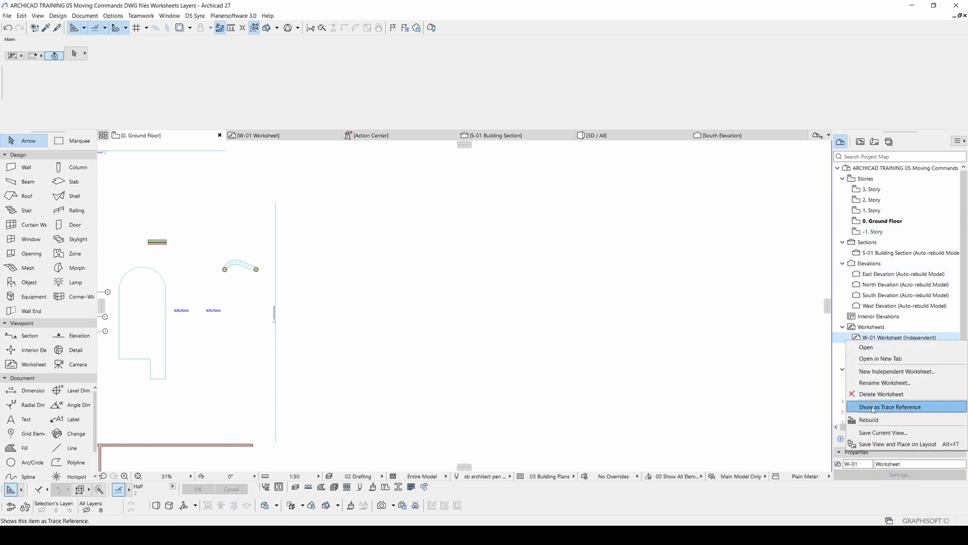
left_click(873, 408)
scroll(588, 303, "up", 8)
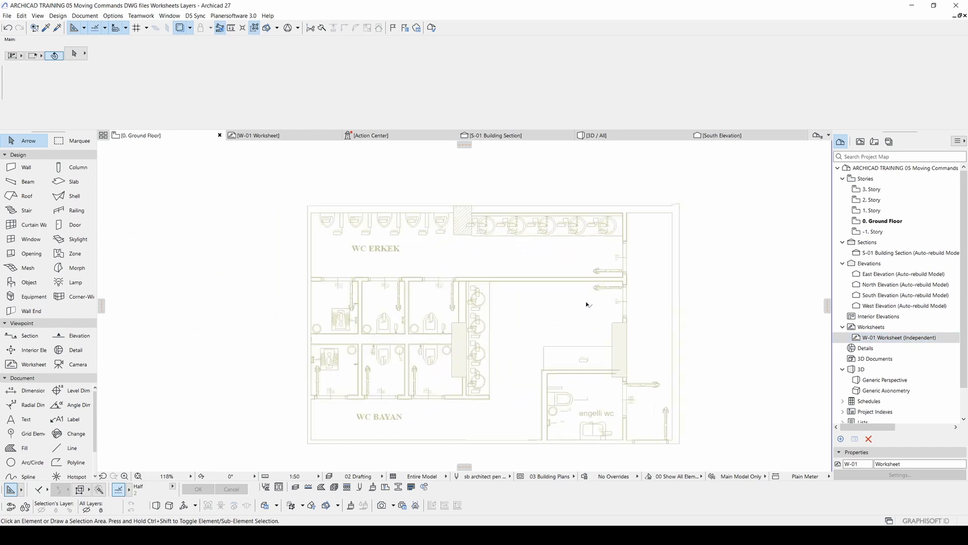
scroll(588, 304, "down", 2)
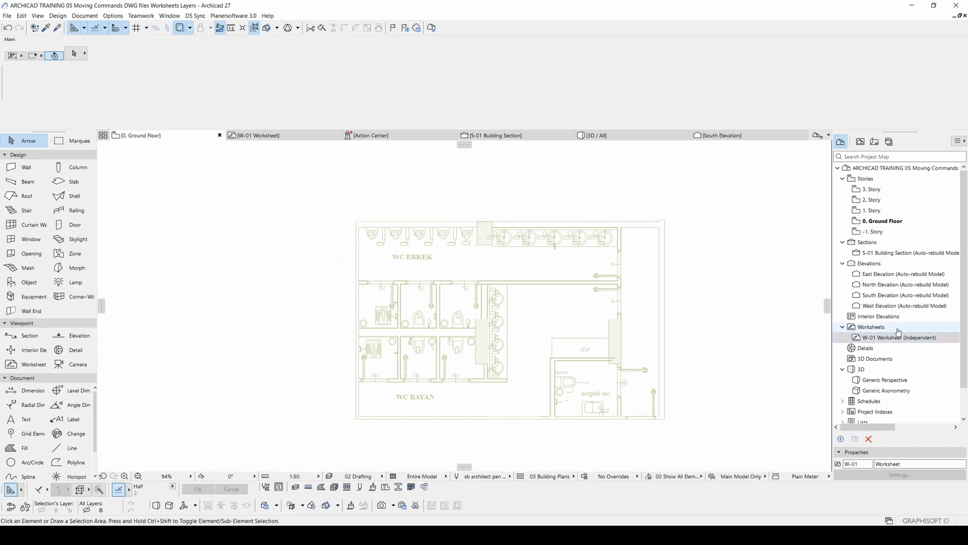
Draw a 20 cm thick brick wall along the upper edge of the traced WC plan, from its upper-right to upper-left inner corner
left_click(26, 167)
scroll(661, 229, "up", 3)
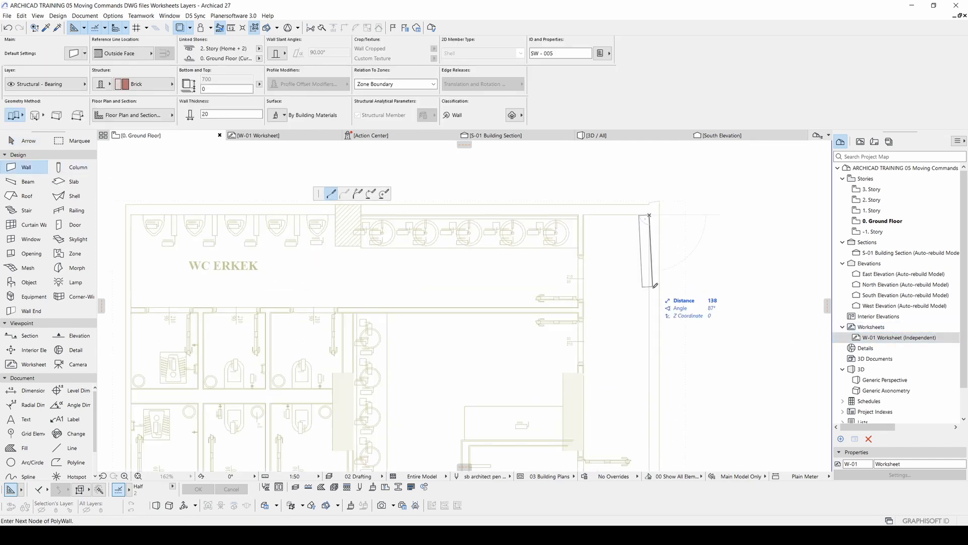
left_click(650, 214)
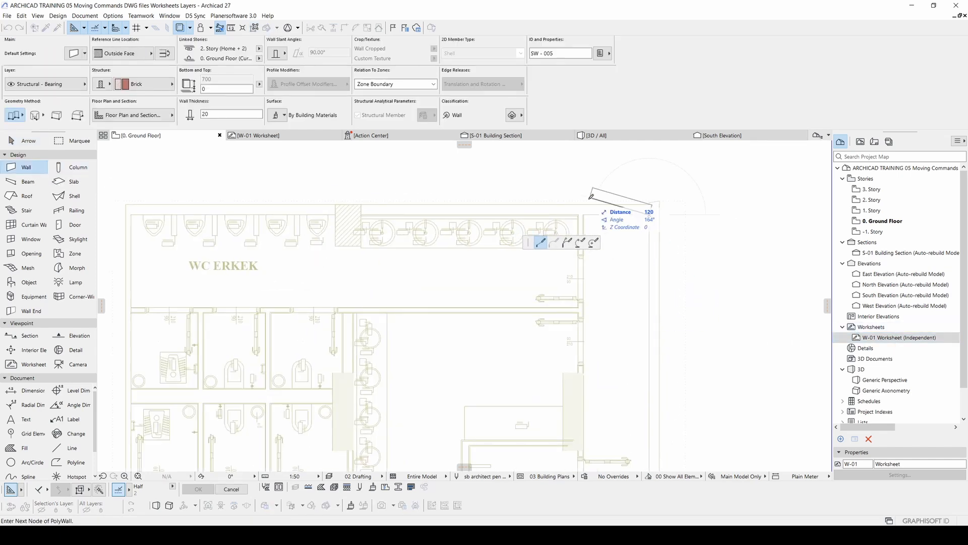
double_click(131, 214)
key("Escape")
middle_click_drag(159, 221, 260, 226)
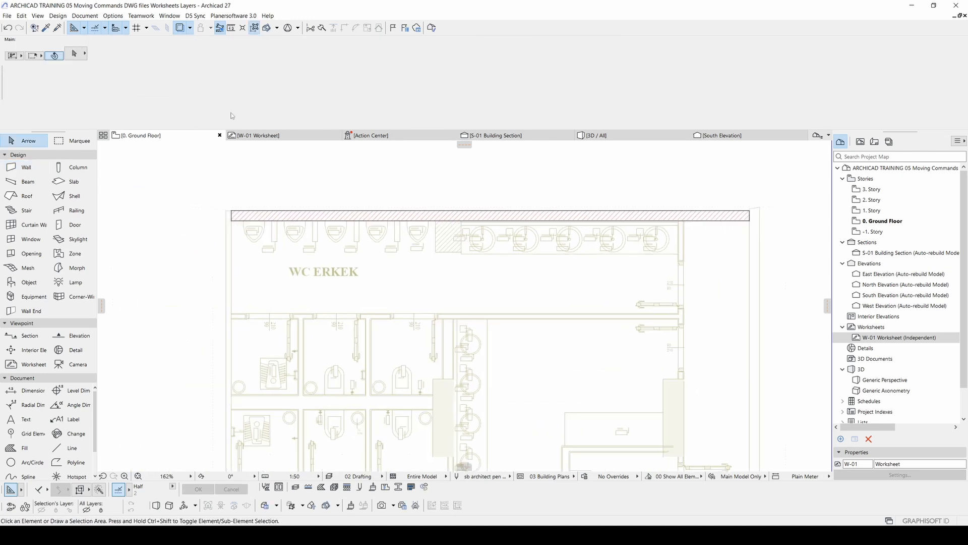
Turn off the trace reference on the ground floor and reopen the W-01 Worksheet
left_click(179, 28)
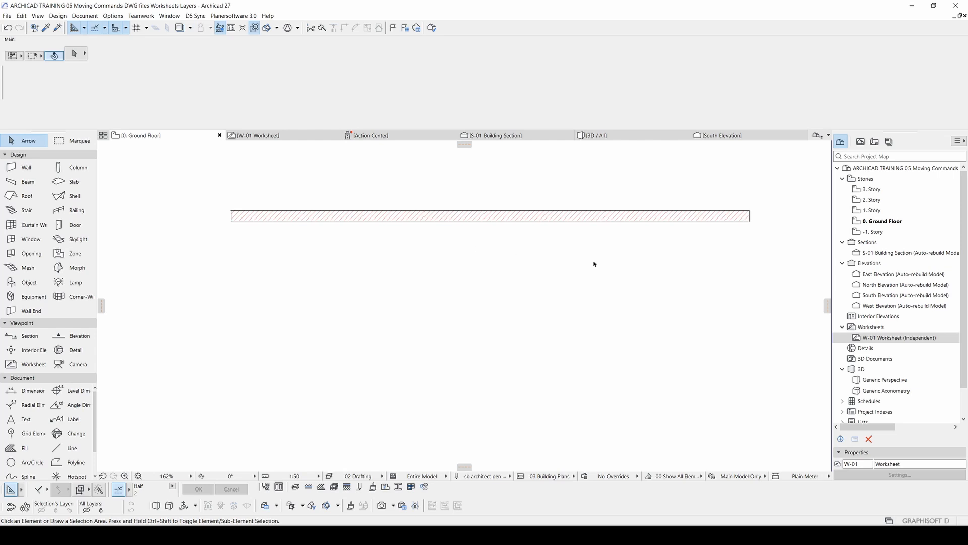
scroll(482, 264, "down", 6)
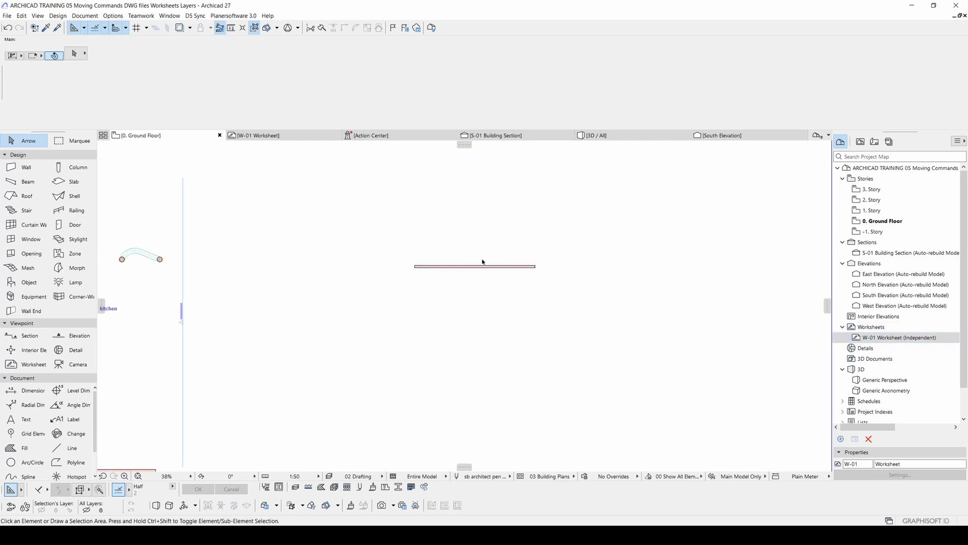
middle_click_drag(482, 261, 516, 232)
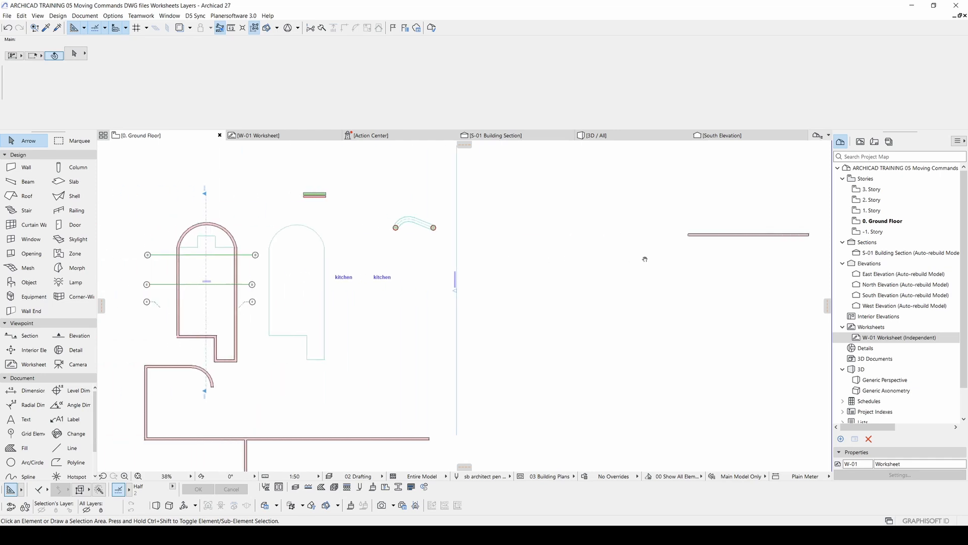
double_click(893, 338)
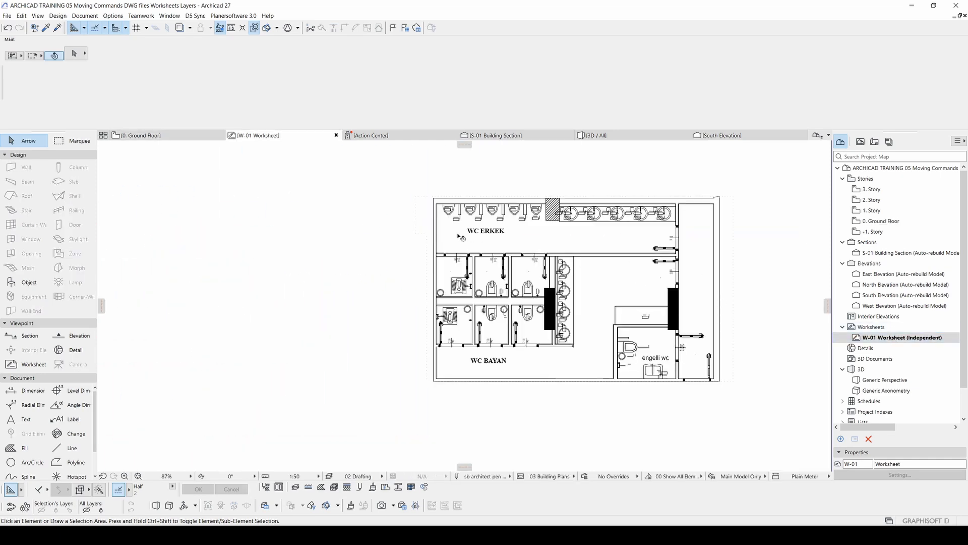
scroll(461, 238, "down", 4)
middle_click_drag(344, 229, 558, 303)
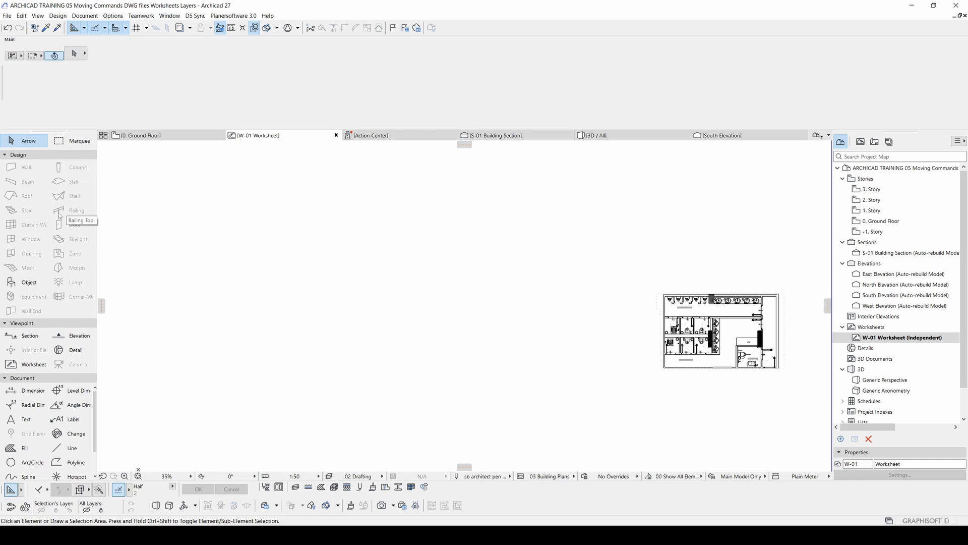
On the ground floor, copy the arched building with its grid lines and the curved-end wall below, leaving out the section line
double_click(882, 221)
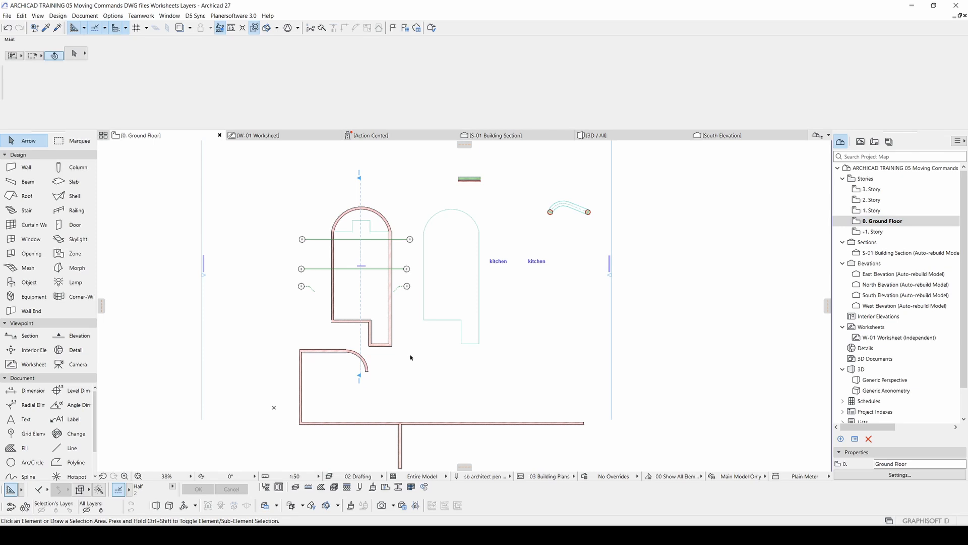
left_click_drag(410, 358, 271, 169)
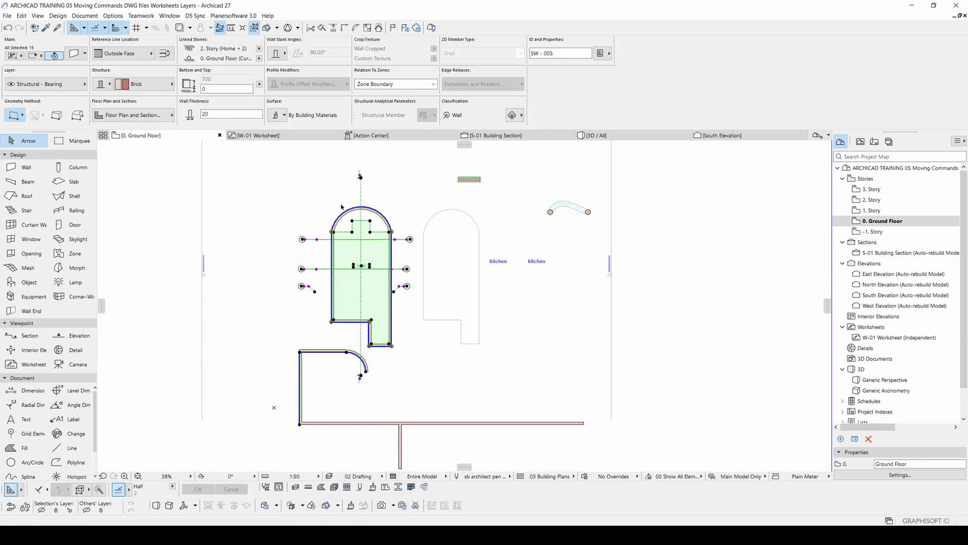
left_click(360, 196, "shift")
scroll(353, 227, "up", 4)
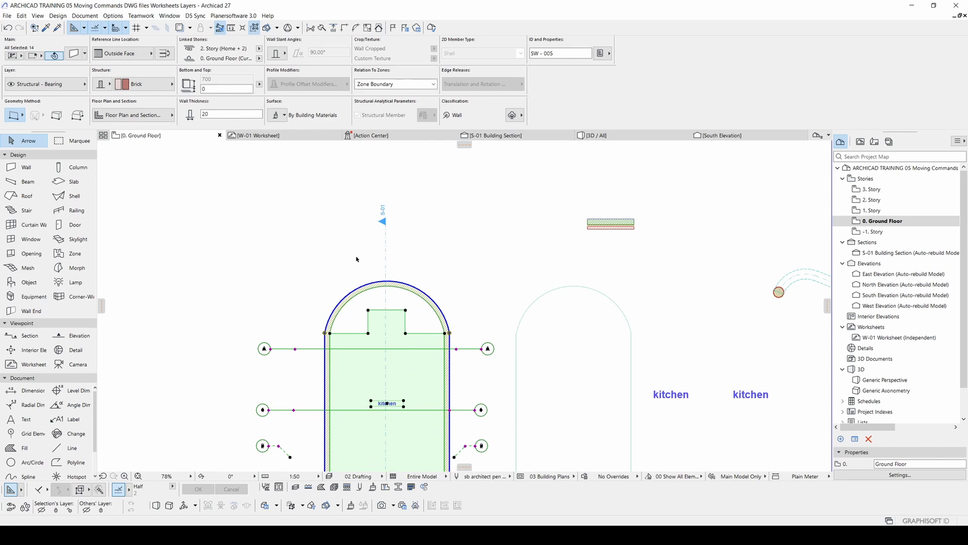
scroll(356, 259, "down", 3)
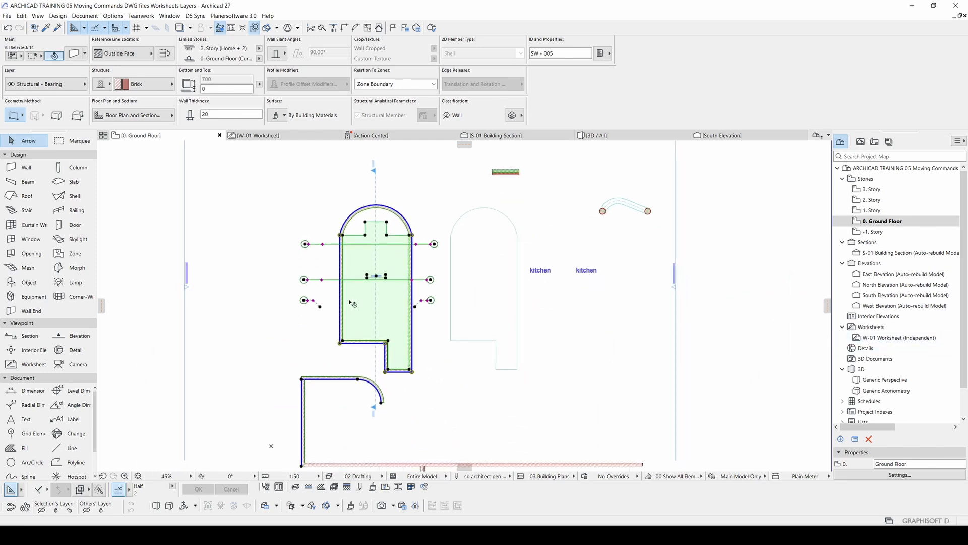
Paste the copied building elements into the W-01 Worksheet at their original location
left_click(887, 341)
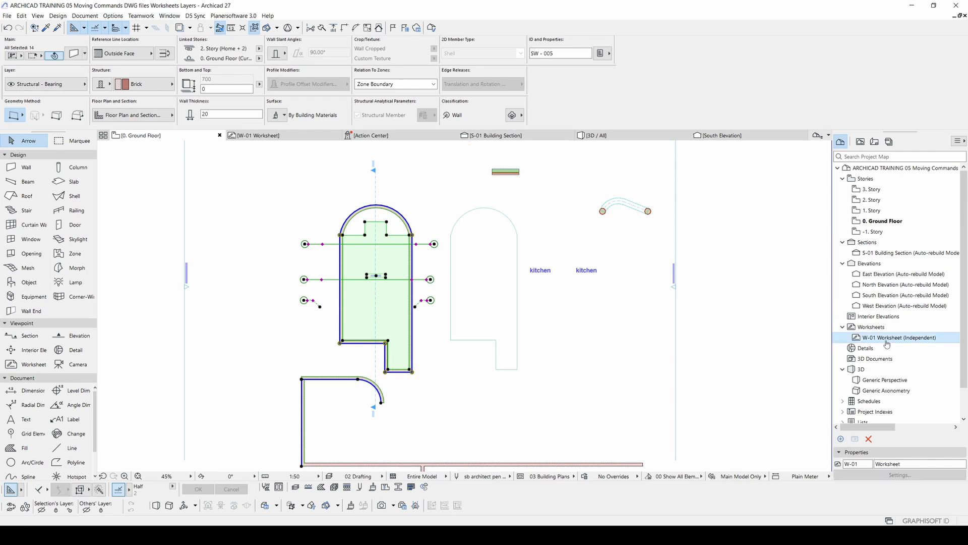
double_click(886, 343)
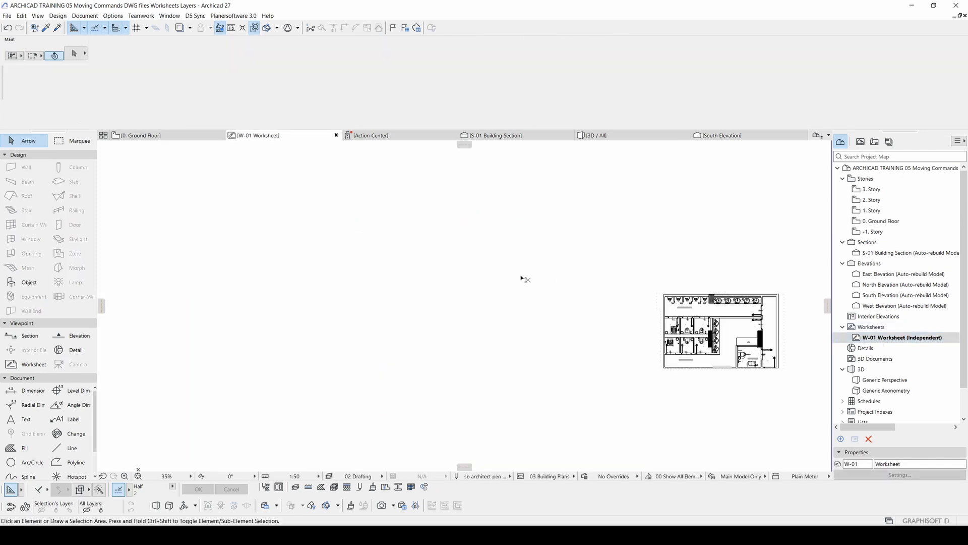
key("ctrl+v")
key("Return")
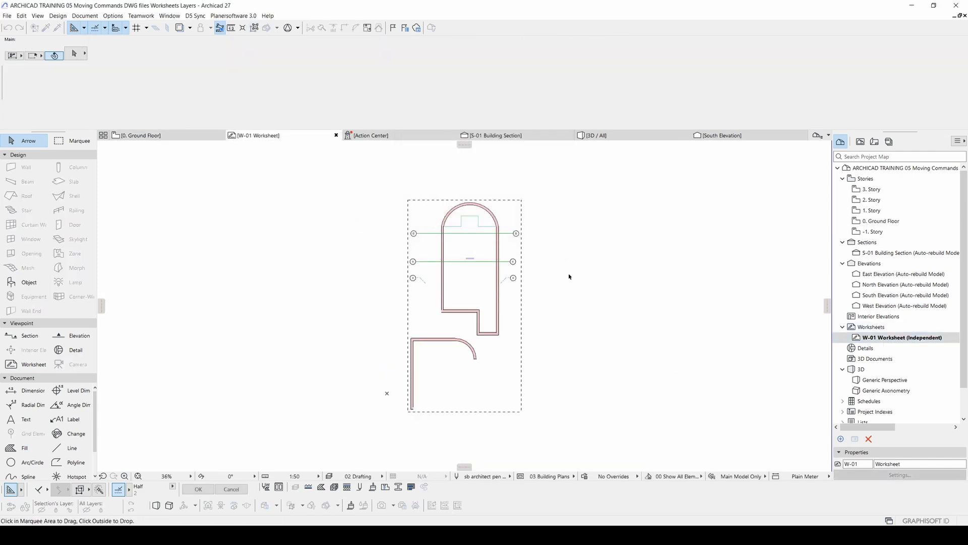
left_click(569, 277)
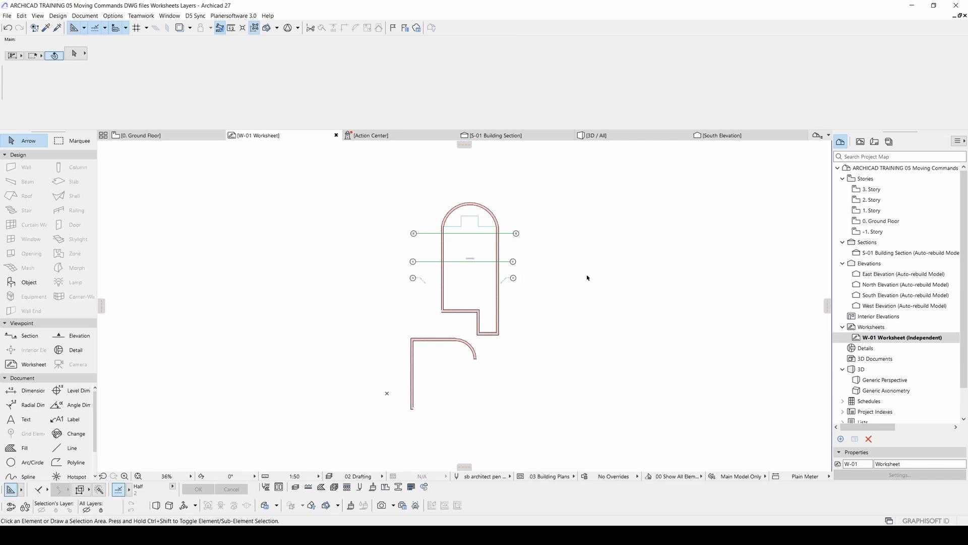
scroll(585, 279, "down", 4)
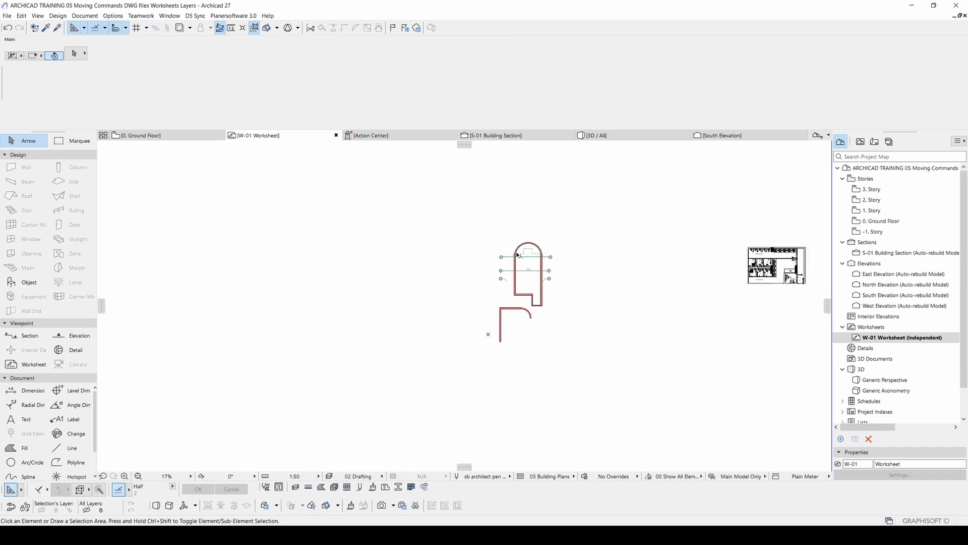
Move the inner contour line of the pasted building's right-hand wall a short distance into the room
scroll(518, 254, "up", 12)
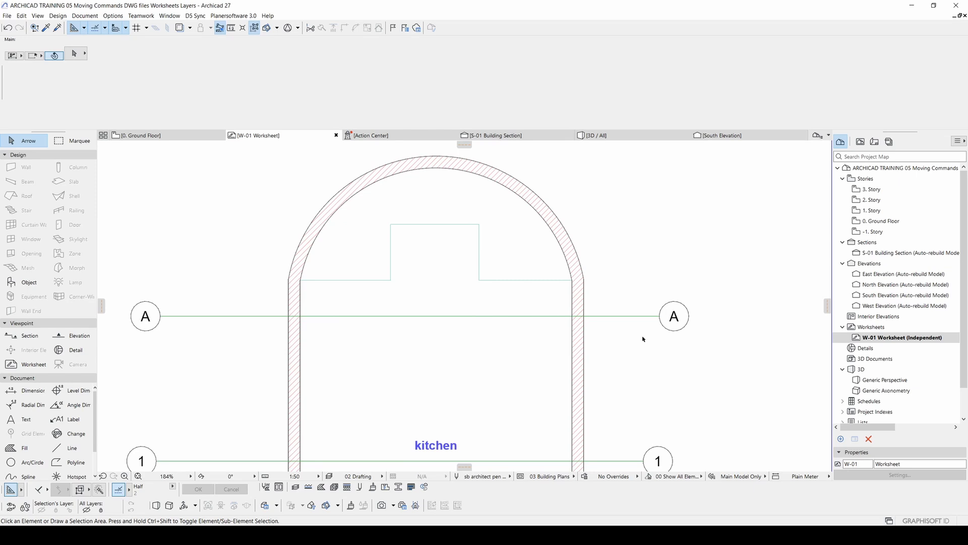
scroll(567, 340, "up", 5)
left_click(579, 320)
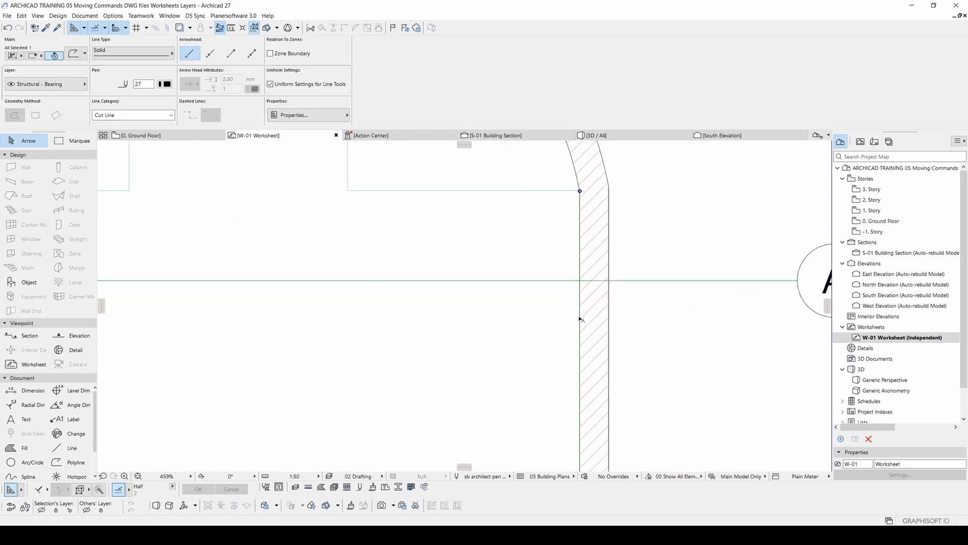
key("ctrl+d")
left_click(578, 330)
left_click(510, 334)
Move the brick fill of the same right-hand wall outward beyond its outer contour line and clear the selection
left_click(587, 329)
key("ctrl+d")
left_click(580, 331)
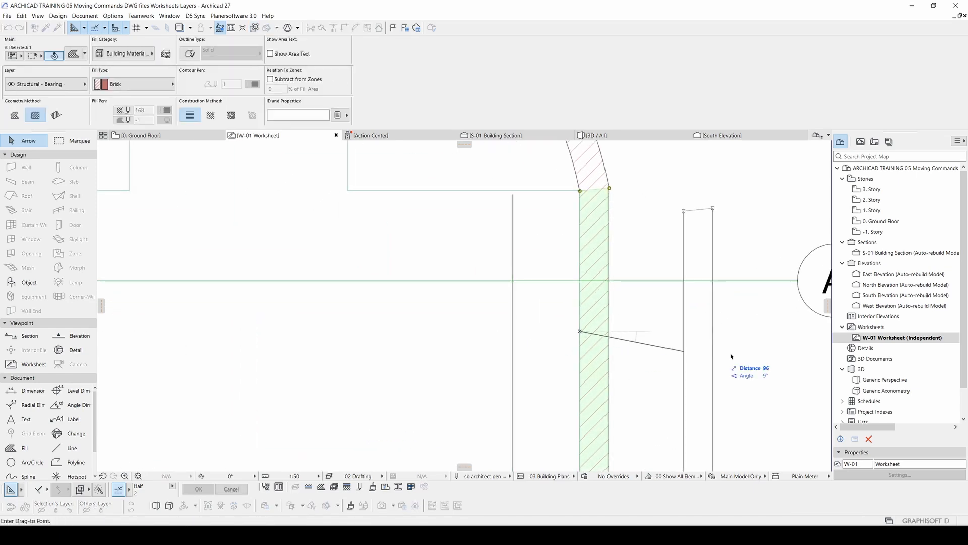
left_click(741, 355)
key("Escape")
scroll(660, 240, "down", 5)
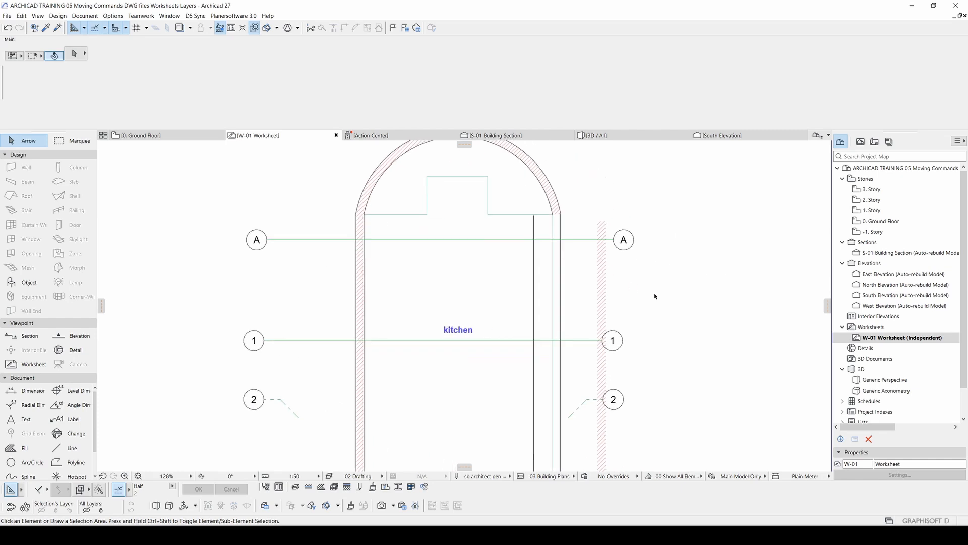
Check the layer assigned to the displaced brick fill beside the building and view the available layers
left_click_drag(654, 294, 528, 260)
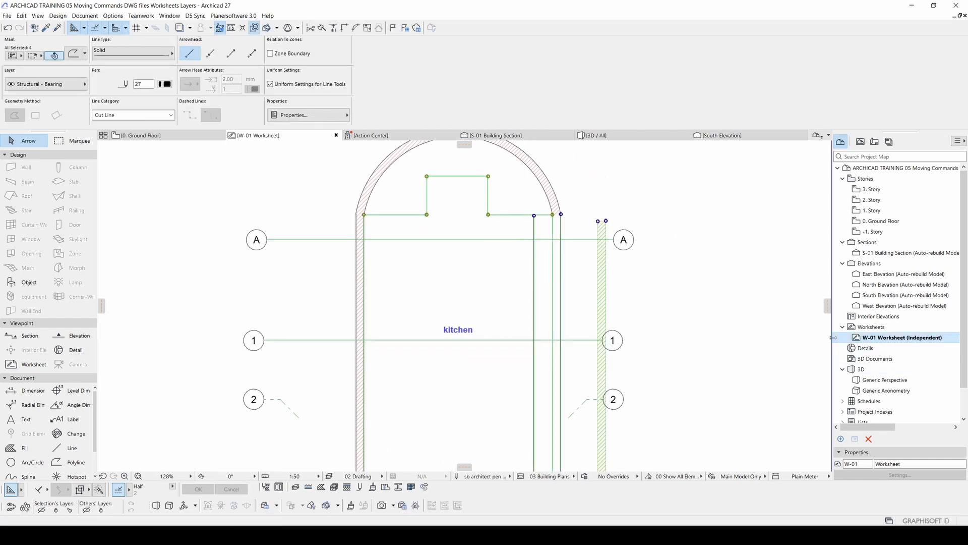
left_click(706, 317)
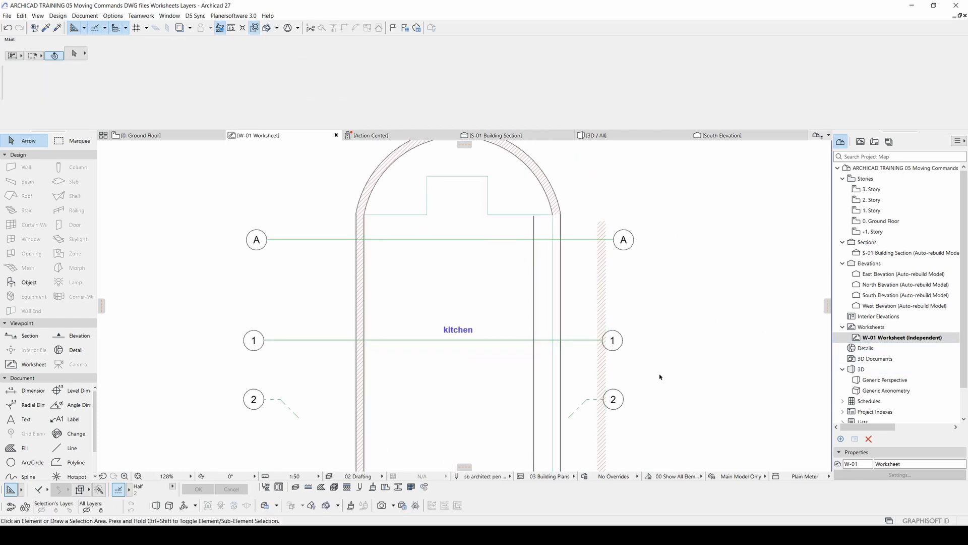
scroll(659, 377, "down", 6)
middle_click_drag(540, 320, 508, 259)
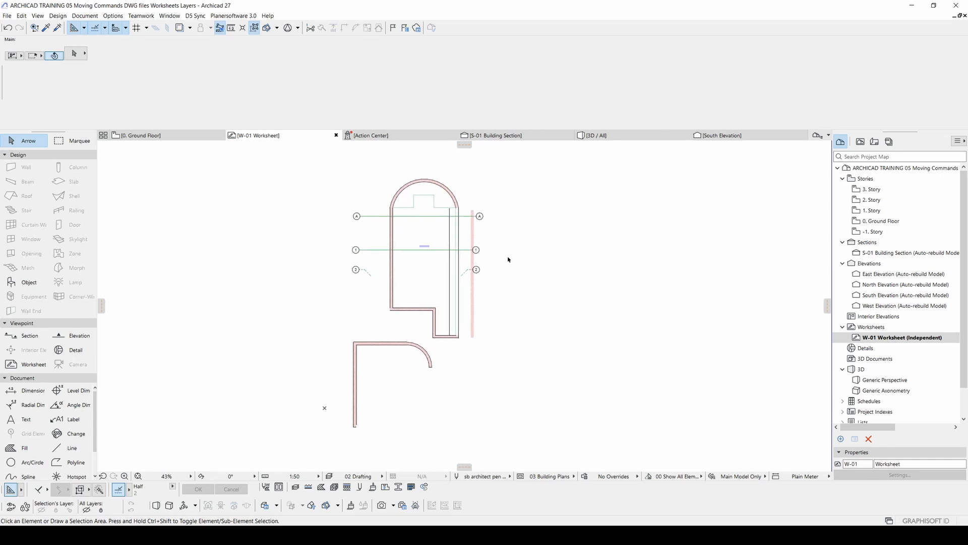
left_click(473, 230)
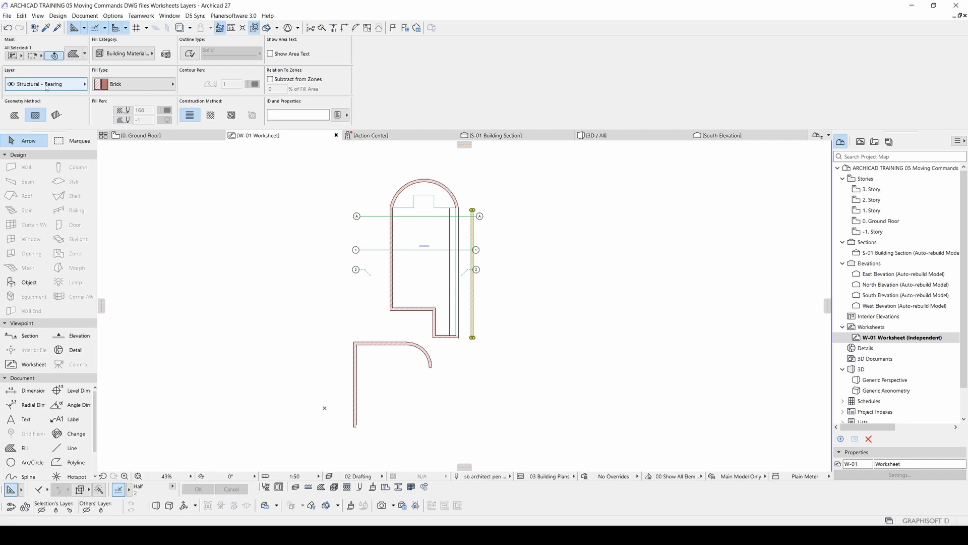
scroll(454, 197, "up", 2)
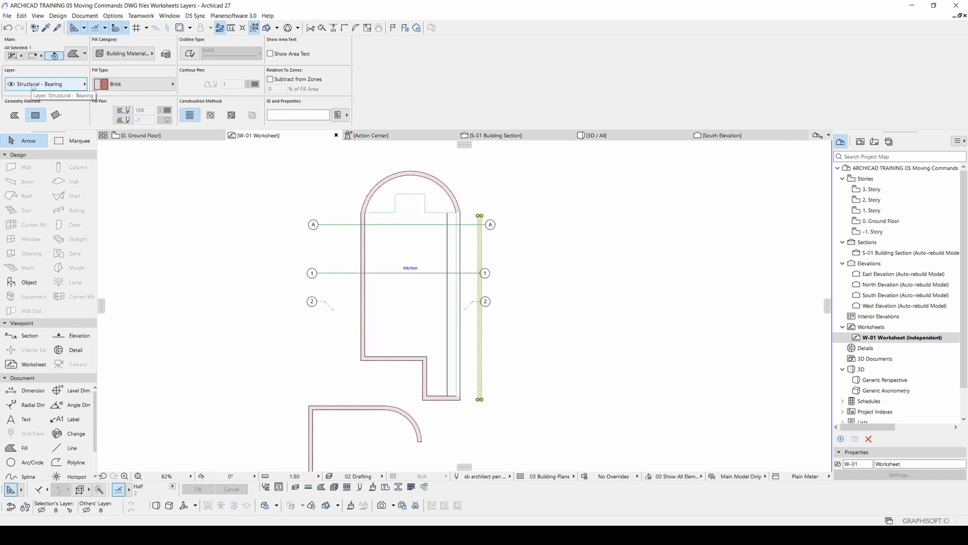
left_click(33, 87)
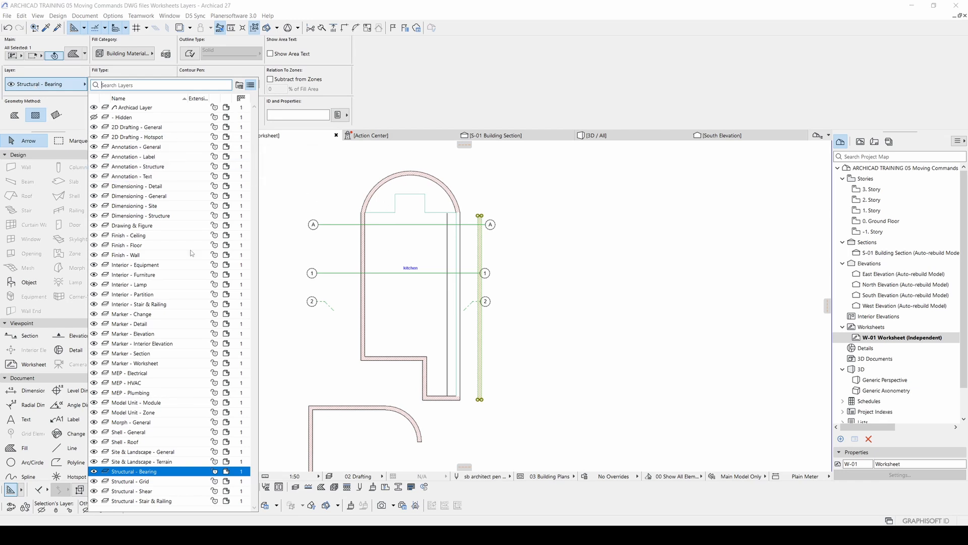
left_click(302, 259)
left_click(251, 242)
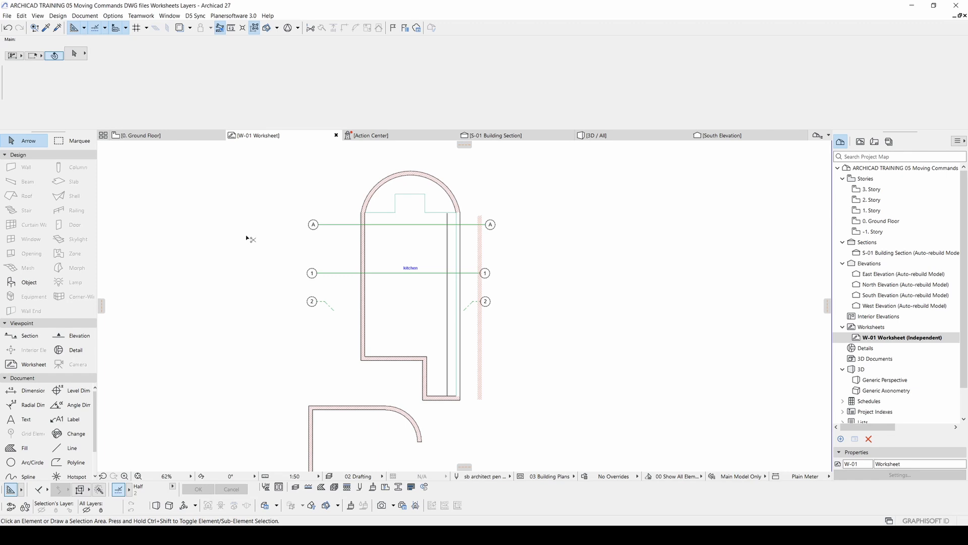
Open the layer settings and compare layer visibility in the 08 Rendering and 02 Drafting combinations
key("ctrl+l")
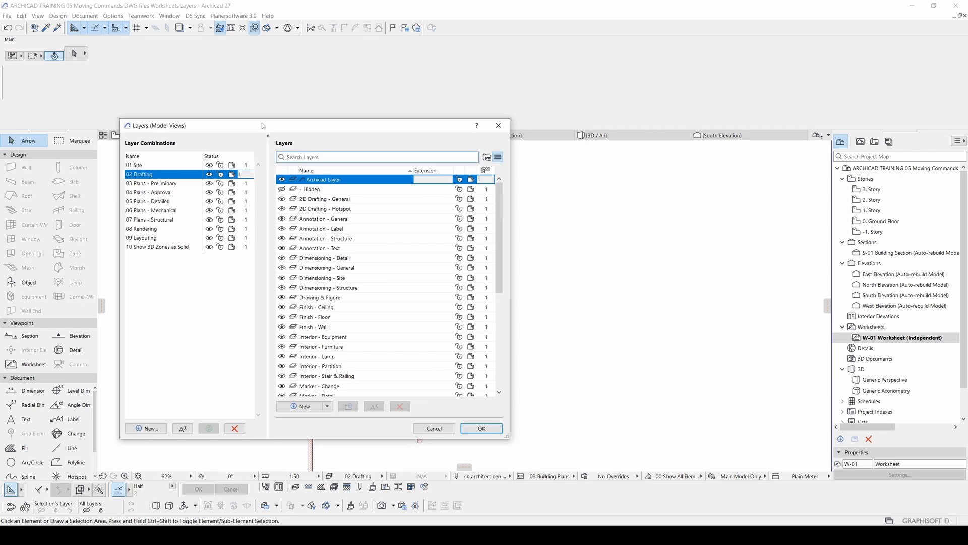
left_click_drag(250, 126, 348, 135)
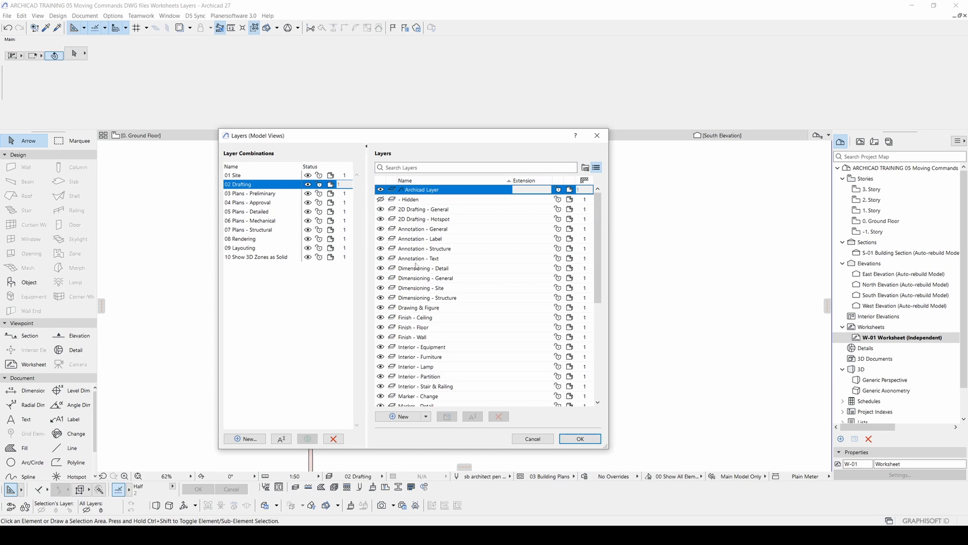
mouse_move(599, 216)
left_mouse_down()
mouse_move(600, 309)
mouse_move(599, 218)
left_mouse_up()
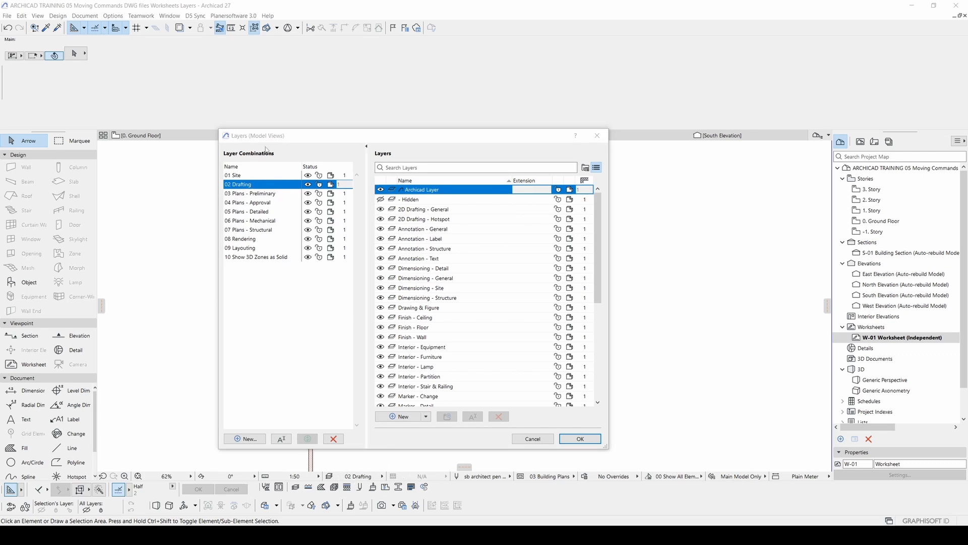
left_click_drag(277, 135, 283, 125)
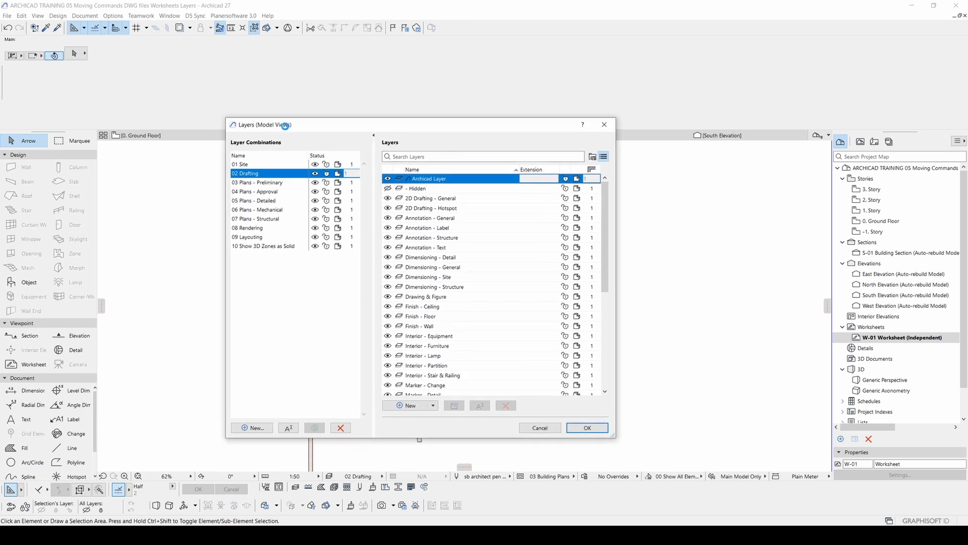
left_click(253, 230)
mouse_move(604, 193)
left_mouse_down()
mouse_move(604, 275)
mouse_move(609, 192)
left_mouse_up()
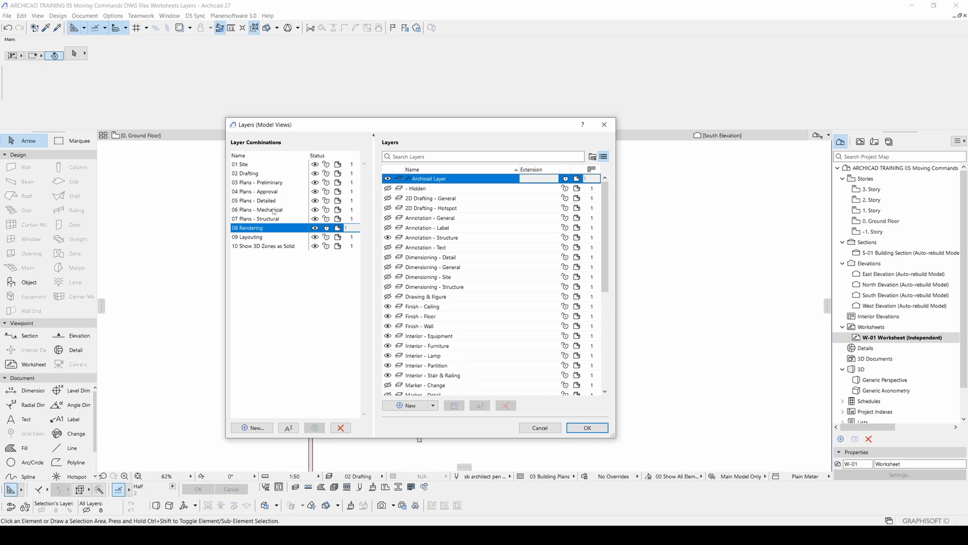
left_click(249, 173)
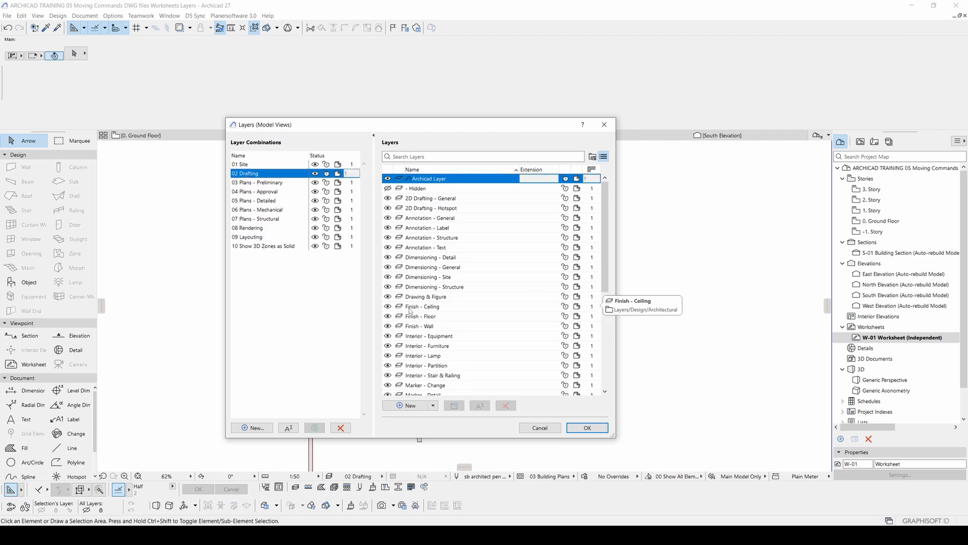
mouse_move(455, 127)
left_mouse_down()
mouse_move(306, 212)
mouse_move(119, 265)
left_mouse_up()
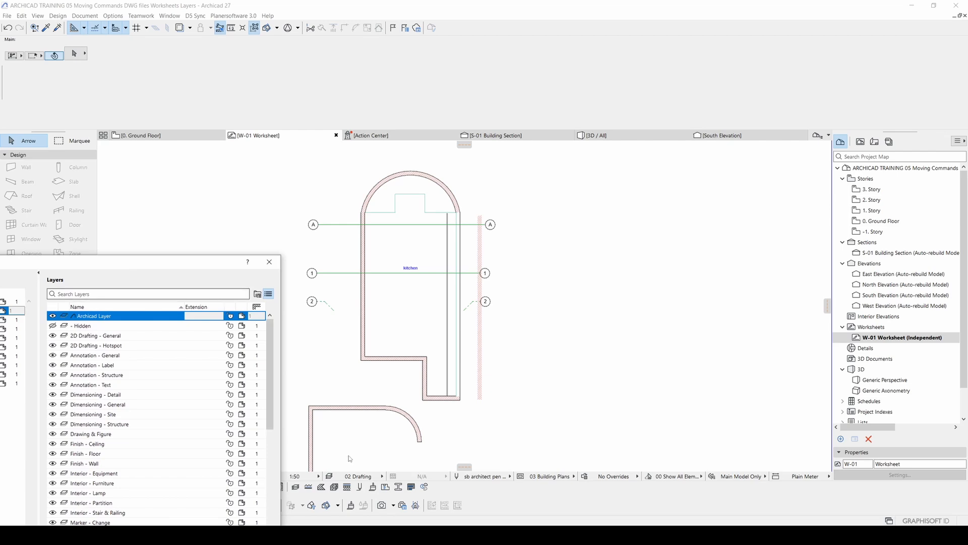
left_click_drag(204, 260, 562, 133)
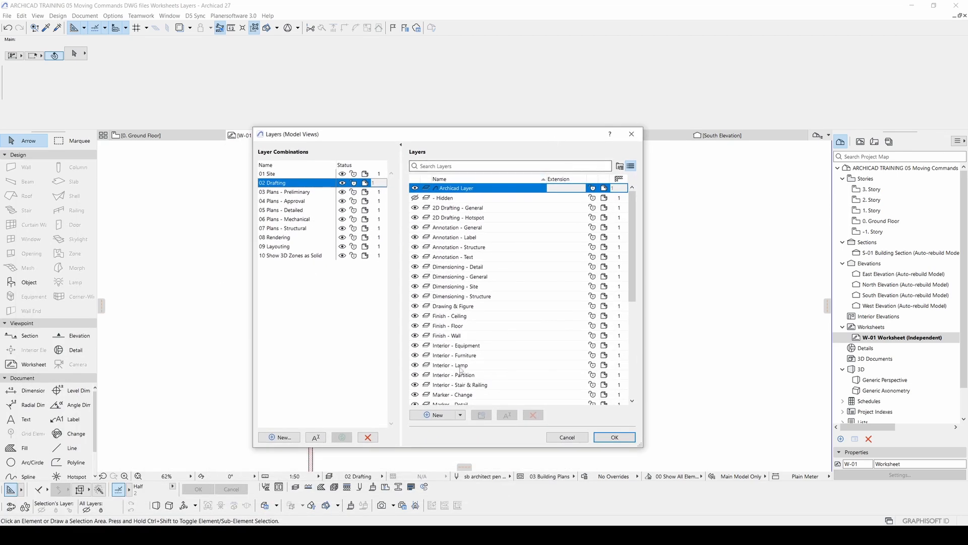
Create a new layer named sketch and locate it in the layer list
left_click(434, 415)
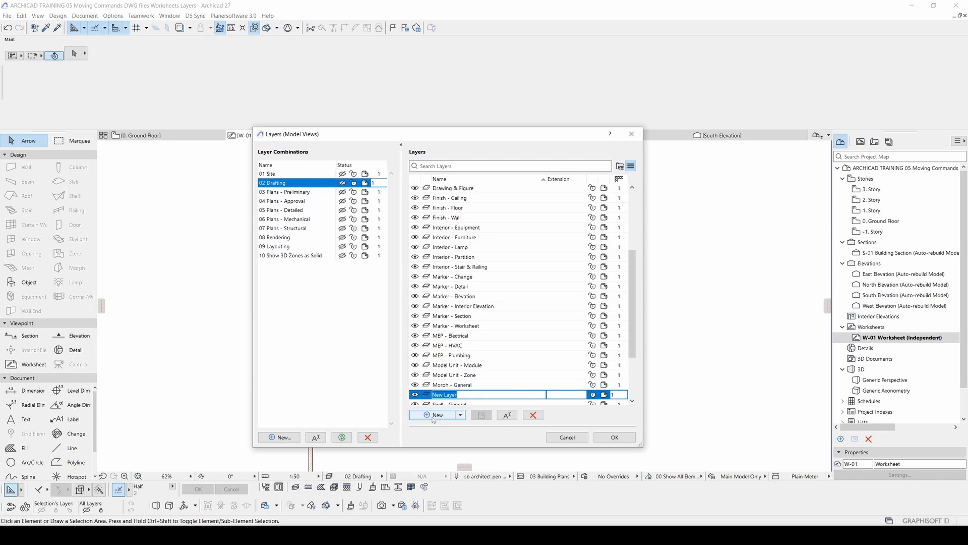
type("sketch")
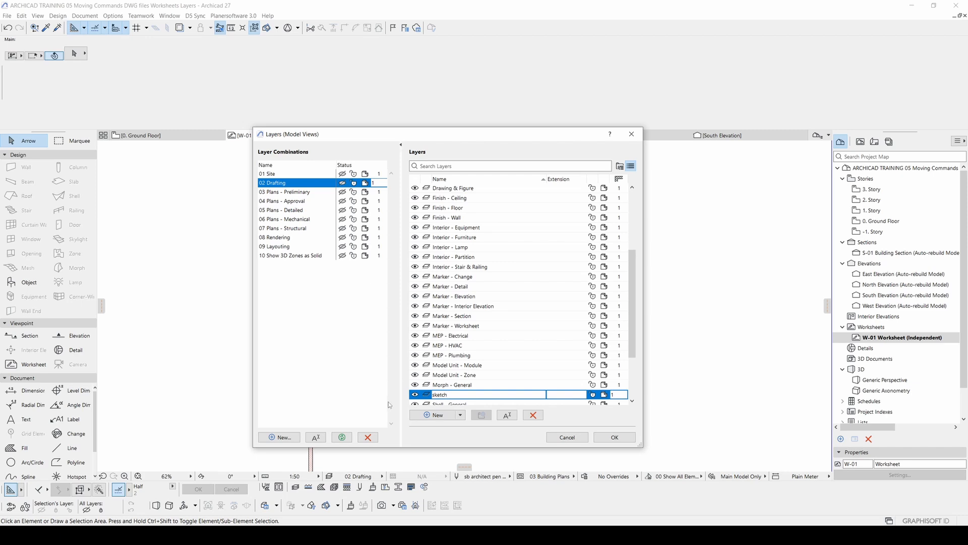
left_click_drag(633, 341, 633, 361)
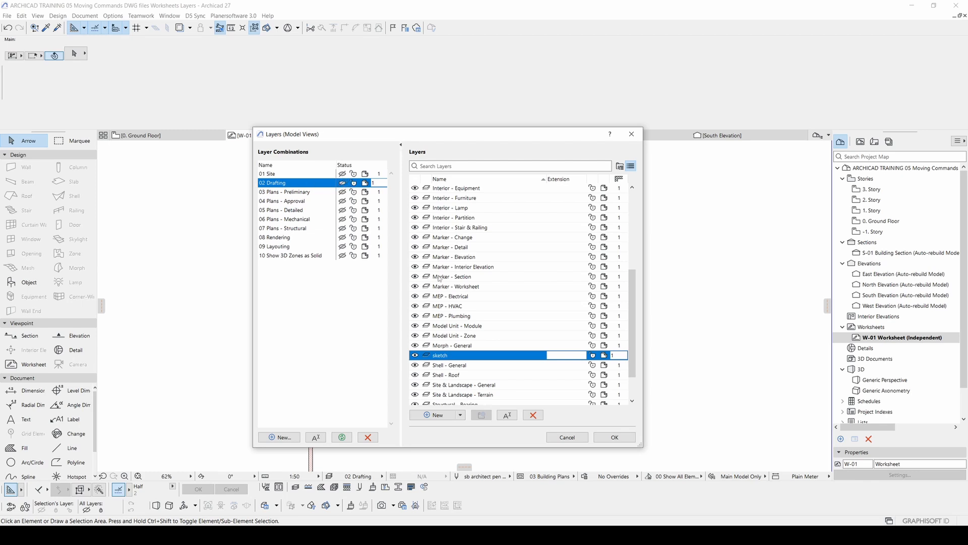
left_click(436, 356)
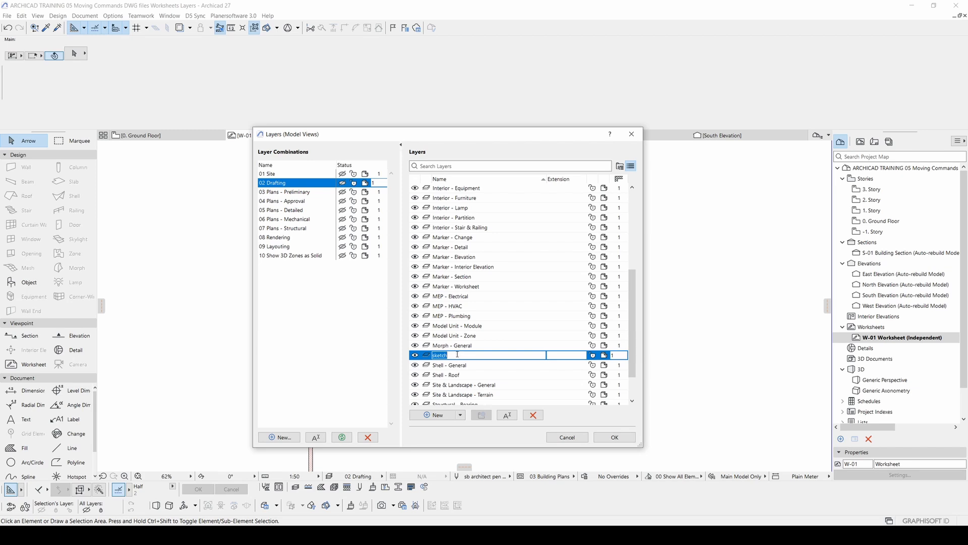
Update the 02 Drafting layer combination to include the visible sketch layer and accept the layer settings
left_click(344, 185)
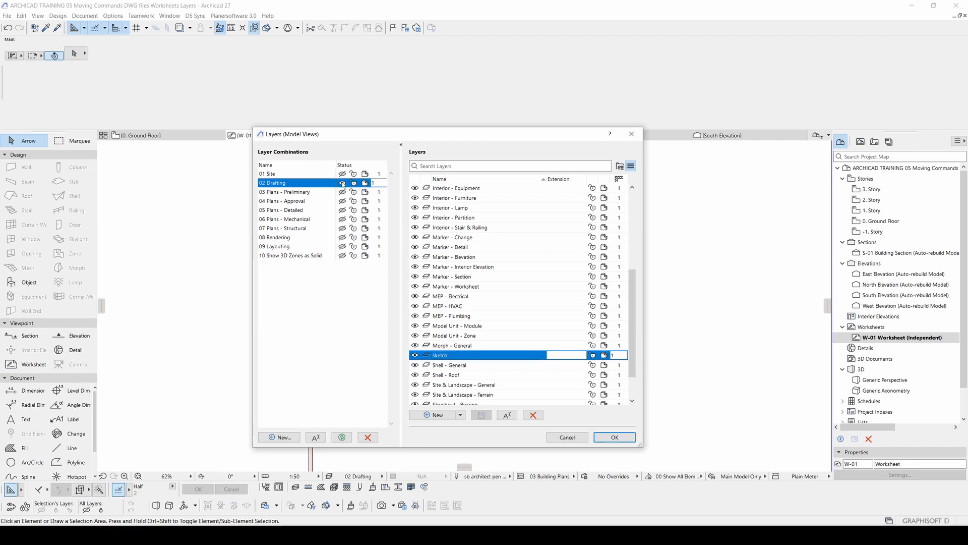
left_click(343, 183)
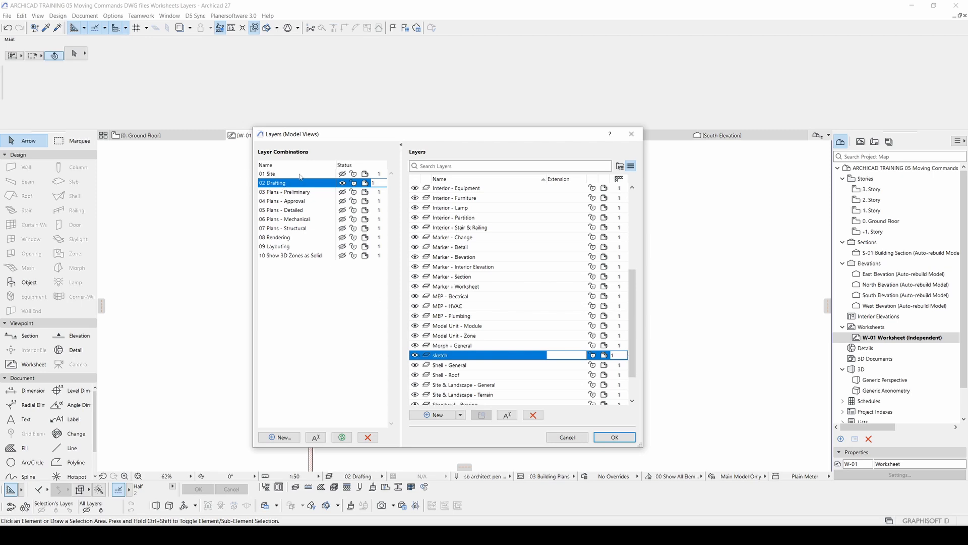
left_click(339, 438)
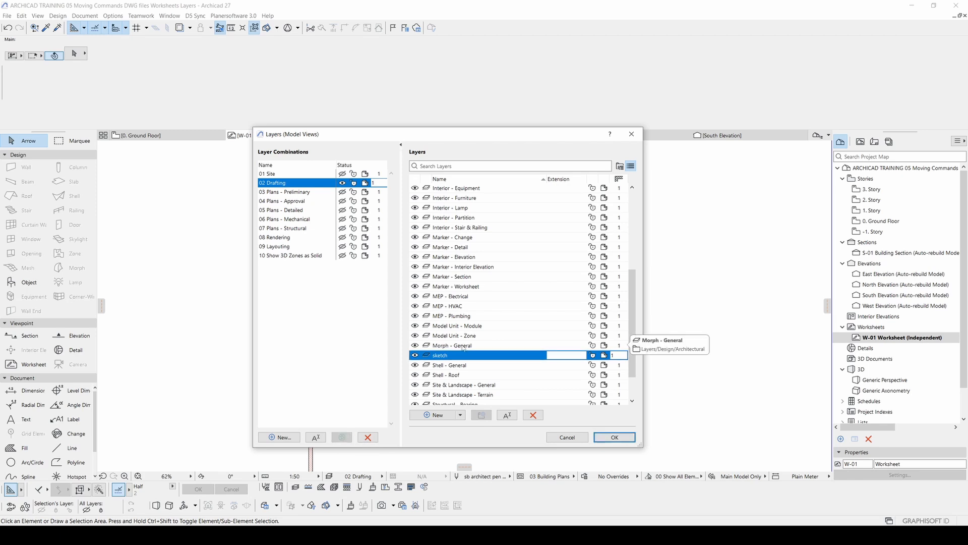
left_click(615, 438)
Assign the displaced brick fill beside the building's right-hand wall to the sketch layer and clear the selection
scroll(449, 279, "down", 3)
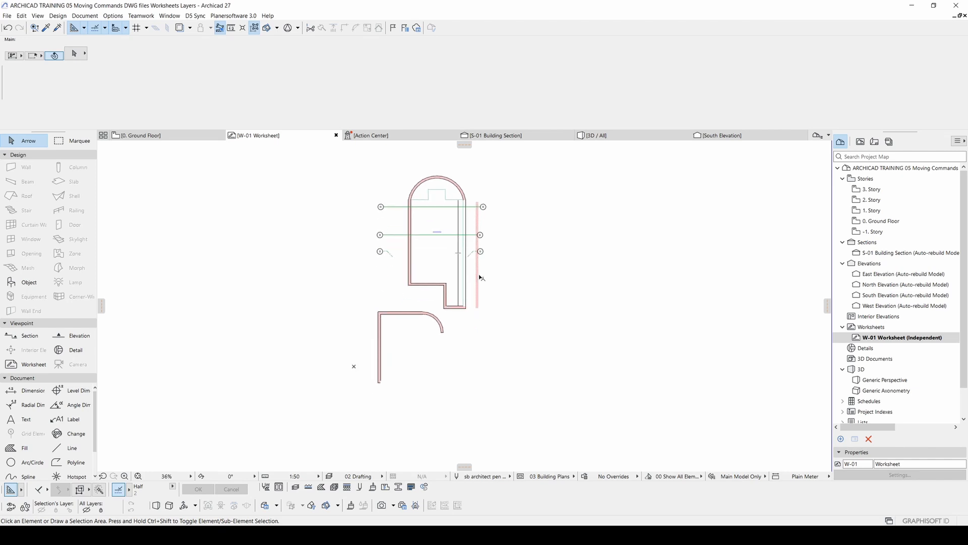
left_click(480, 276)
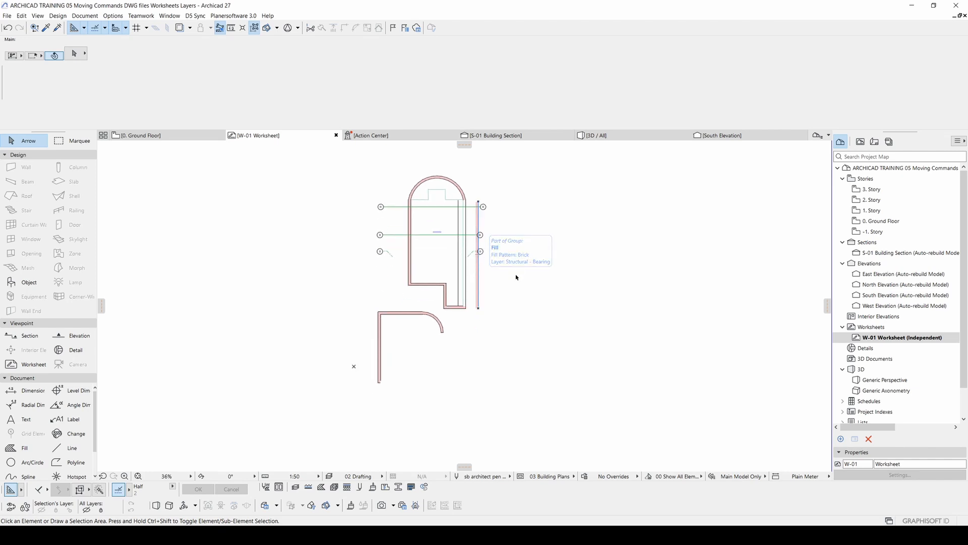
left_click(478, 273)
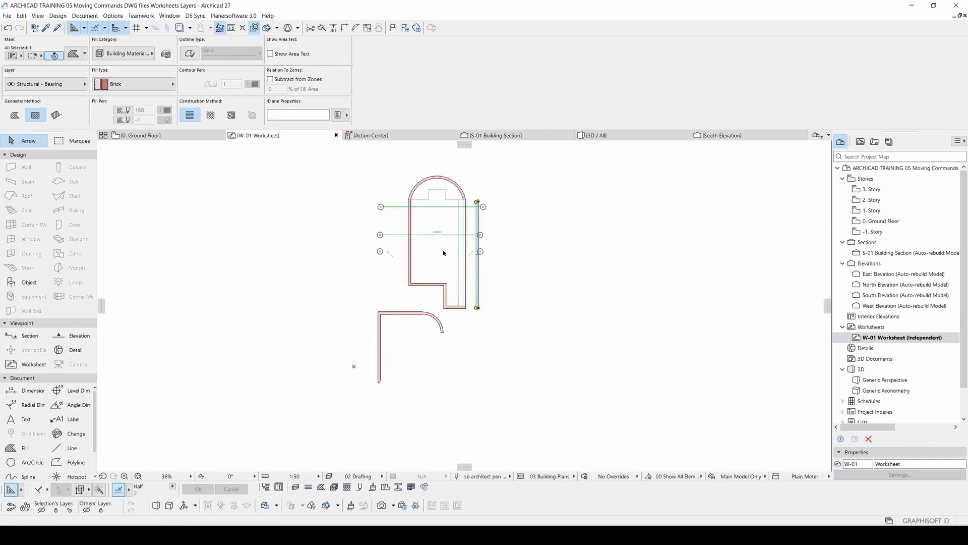
scroll(454, 227, "up", 3)
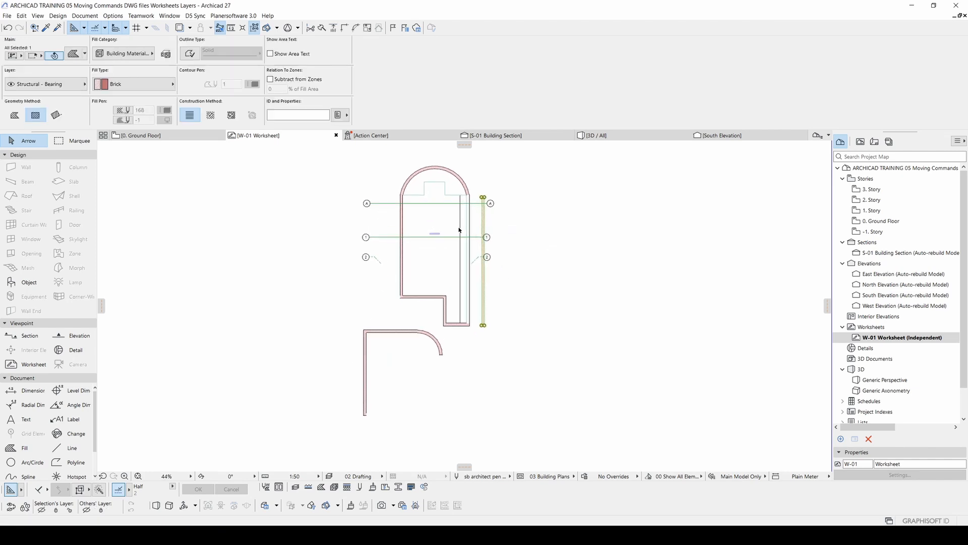
left_click(39, 87)
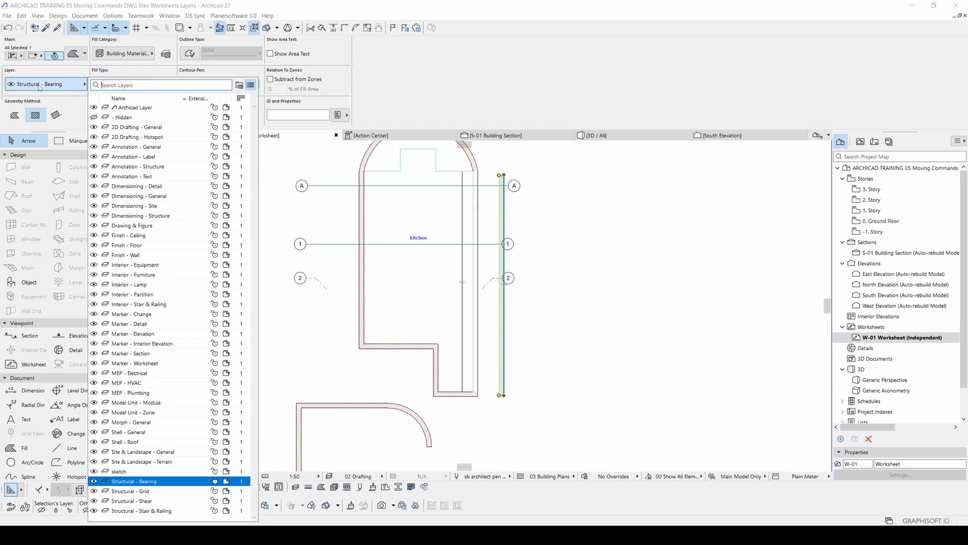
left_click(119, 472)
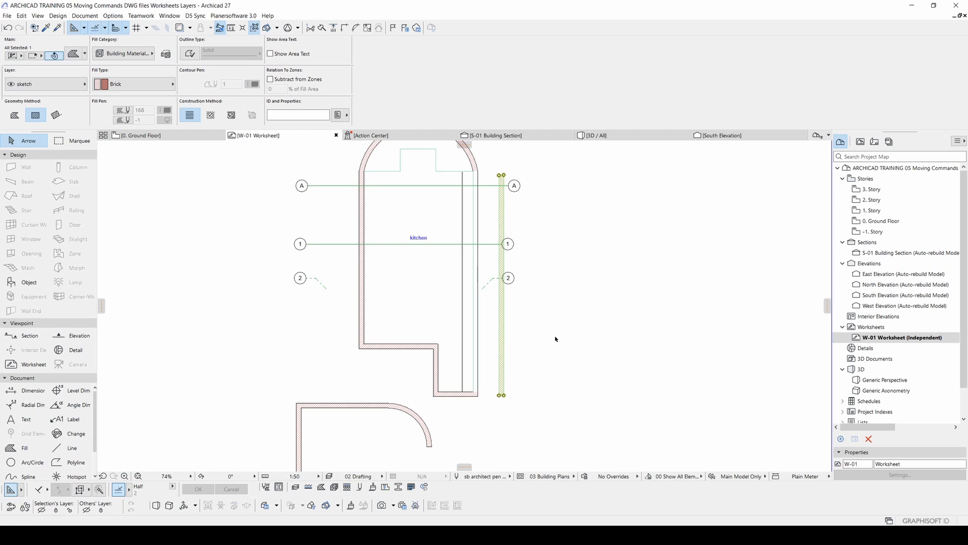
left_click(555, 308)
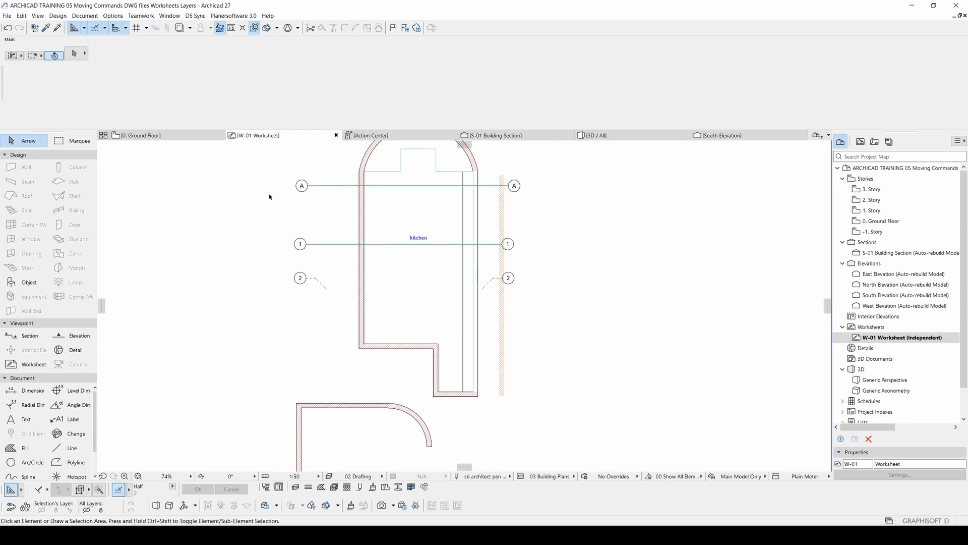
Try to assign all elements in the worksheet to the sketch layer at once and clear the selection
scroll(375, 235, "down", 3)
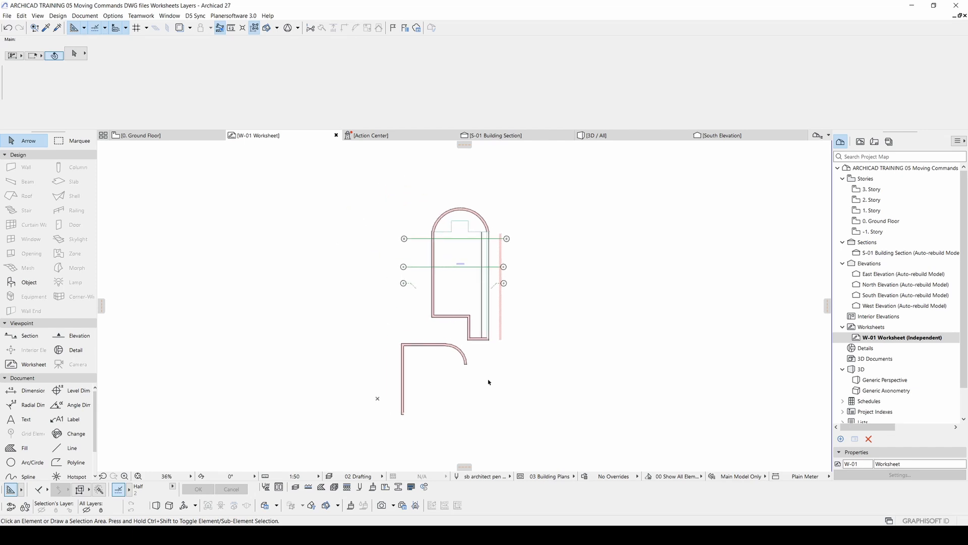
left_click_drag(557, 435, 355, 207)
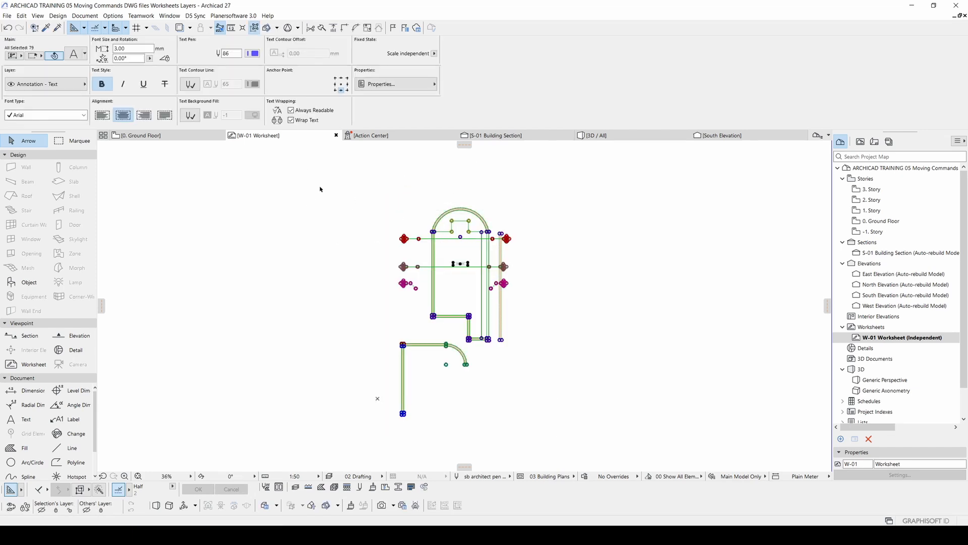
left_click(28, 85)
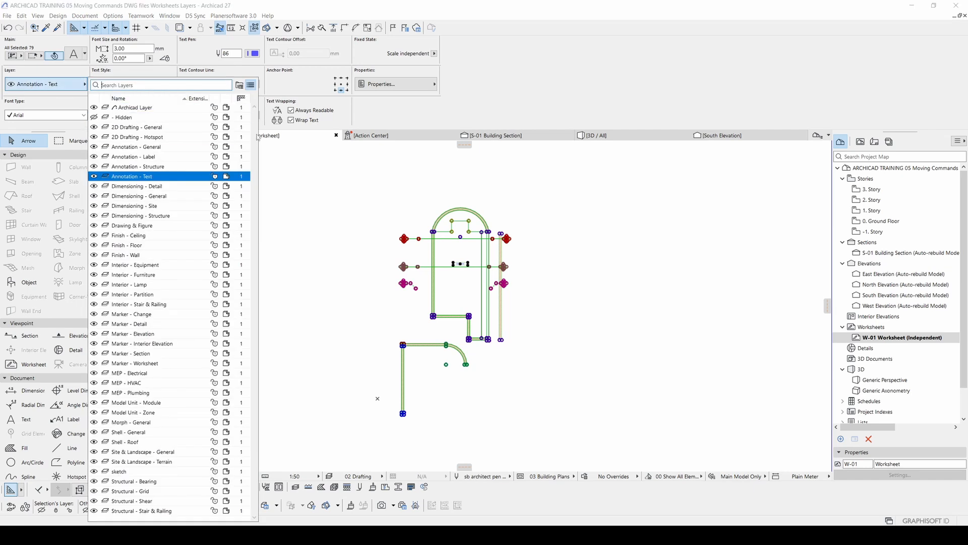
left_click(119, 471)
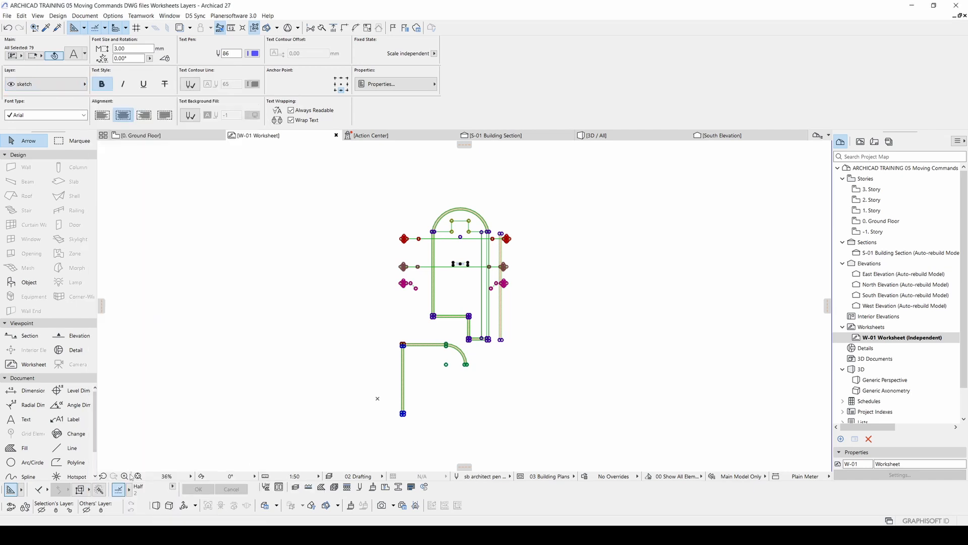
left_click(306, 301)
Check the layer assignment of the circle, number text and line at grid 1 and of the line at grid A
left_click(403, 267)
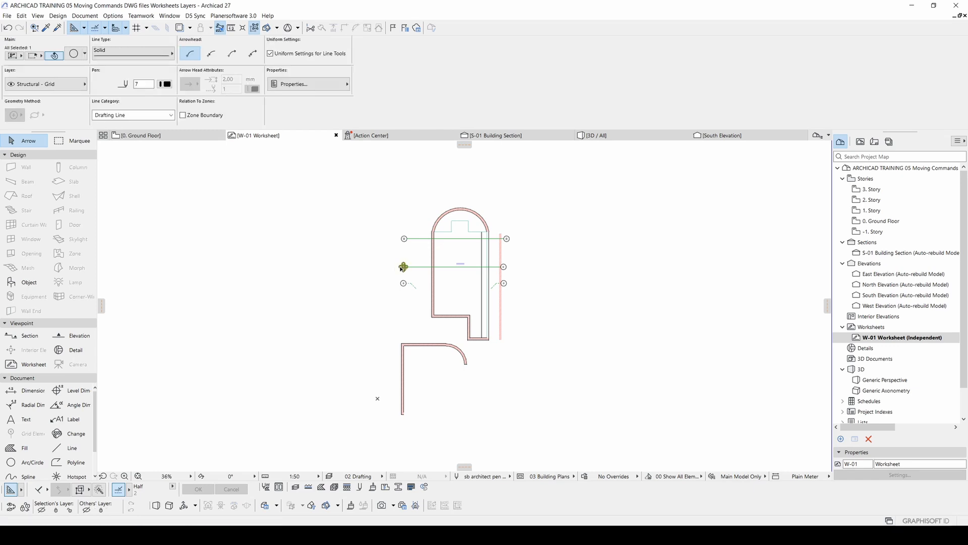
left_click(417, 239)
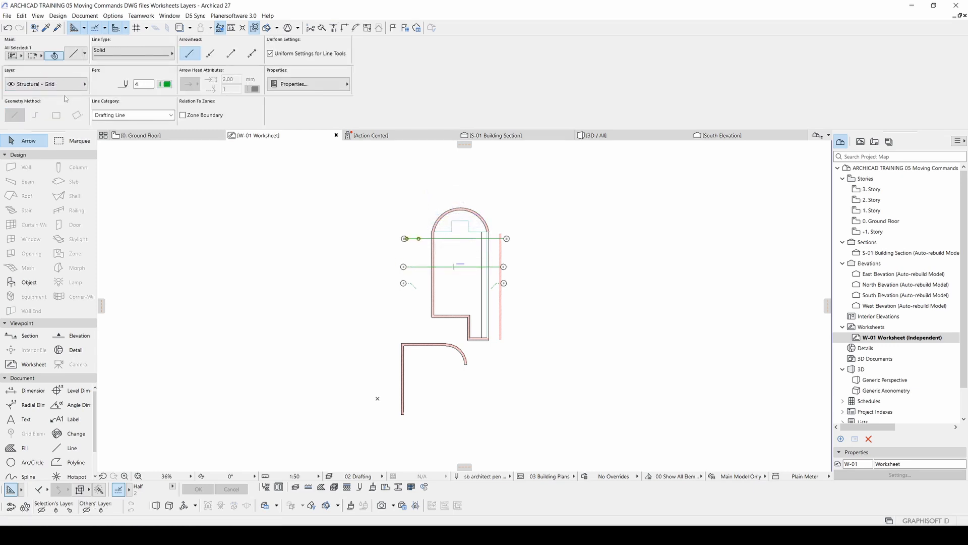
left_click(402, 267)
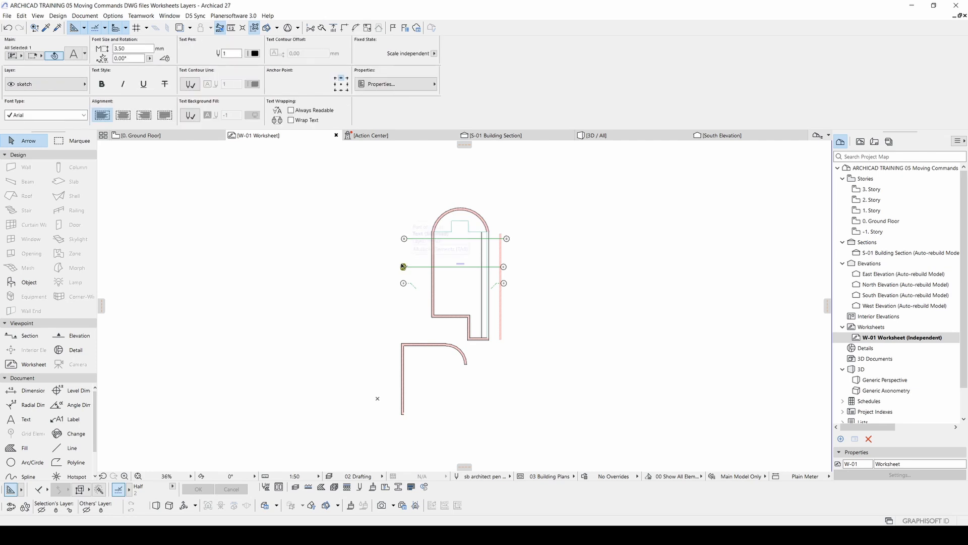
left_click(389, 272)
scroll(395, 271, "up", 4)
scroll(394, 272, "up", 2)
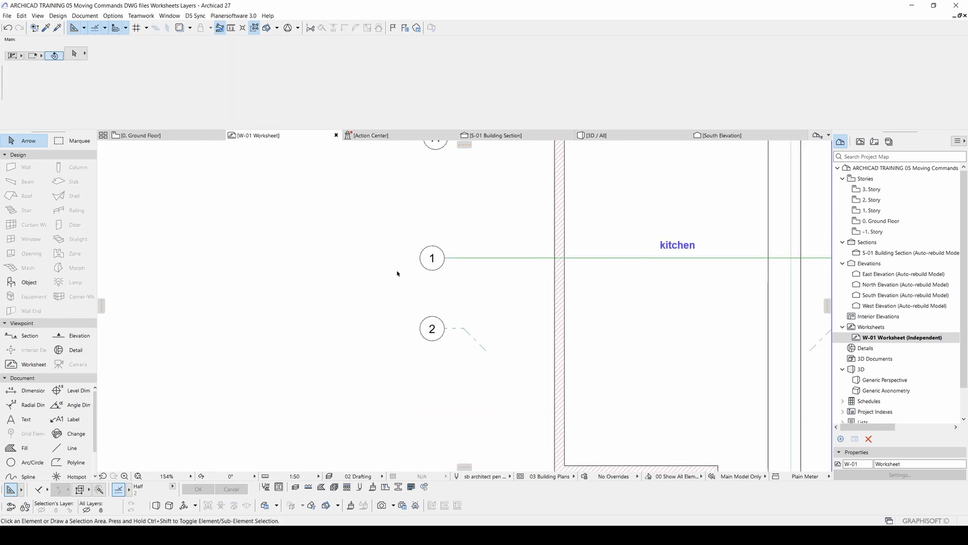
left_click(422, 261)
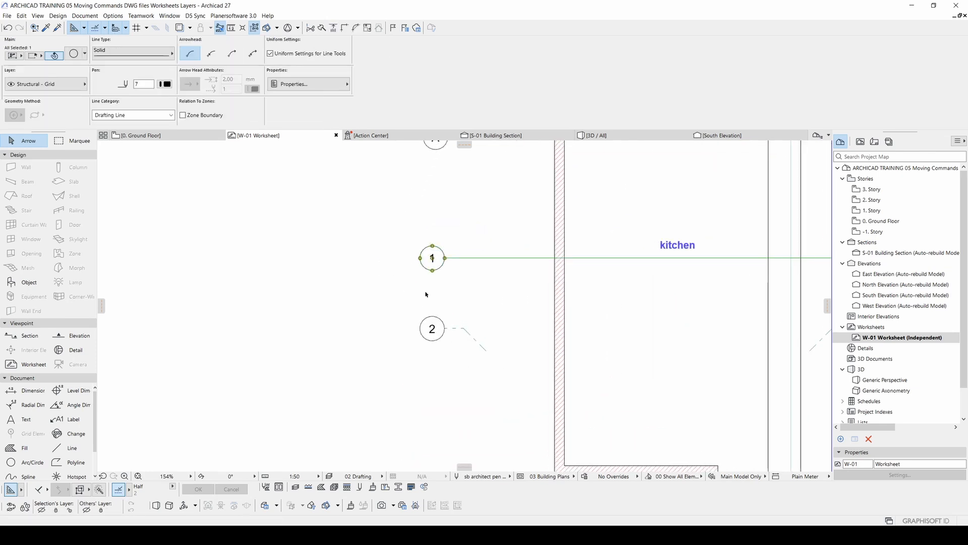
Check the kitchen text's layer and clear the selection
left_click(678, 246)
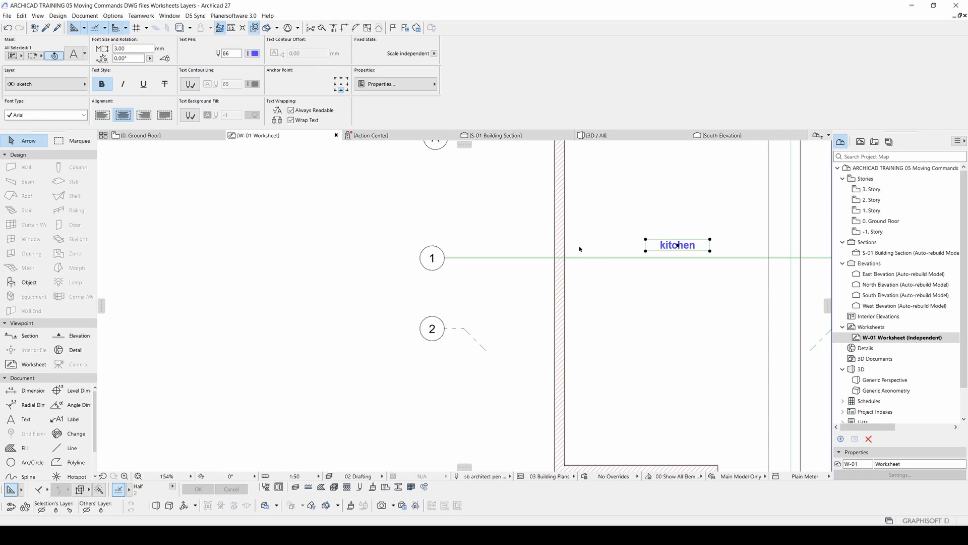
left_click(561, 255)
scroll(422, 263, "down", 3)
middle_click_drag(422, 264, 318, 244)
left_click(632, 308)
scroll(539, 290, "down", 5)
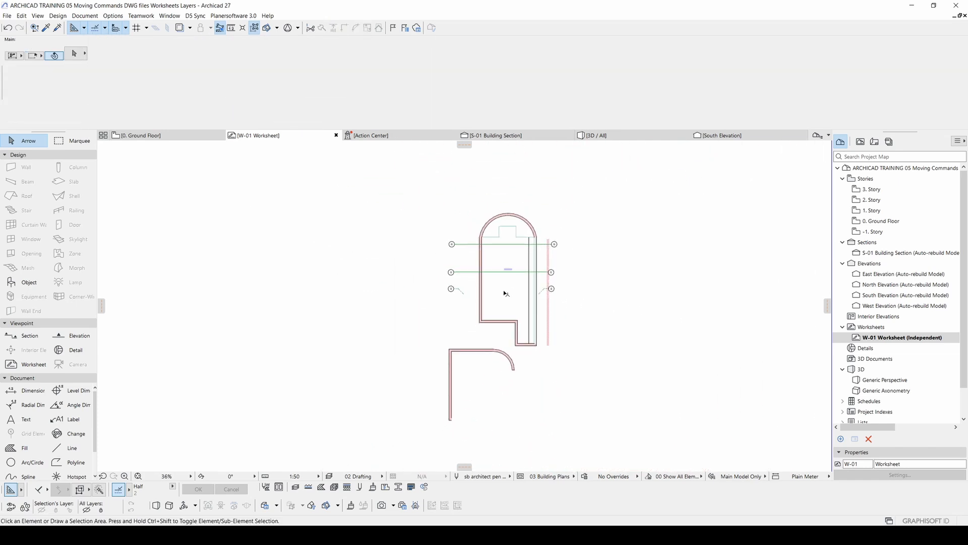
middle_click_drag(523, 333, 534, 327)
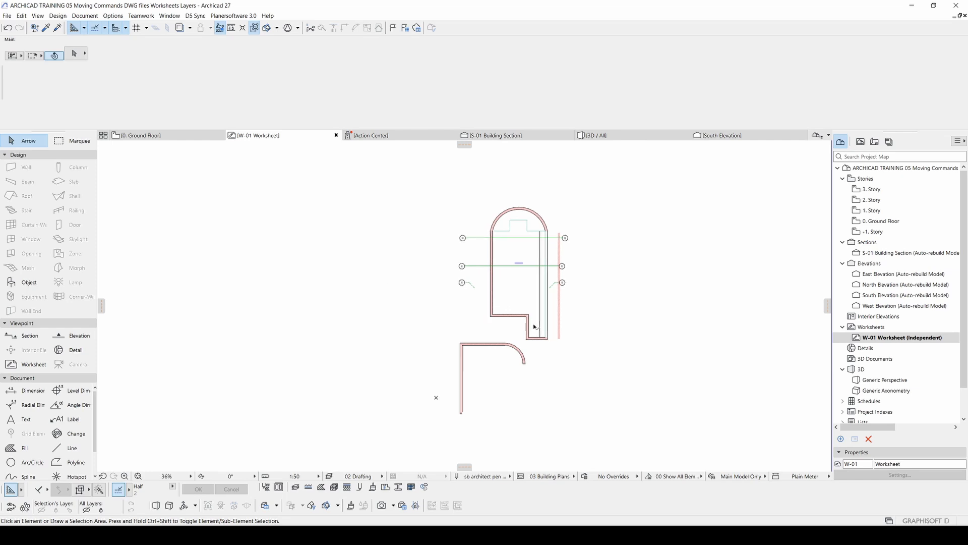
Select all elements in the worksheet and assign them to the Finish - Ceiling layer using Edit Selection Set
left_click(681, 437)
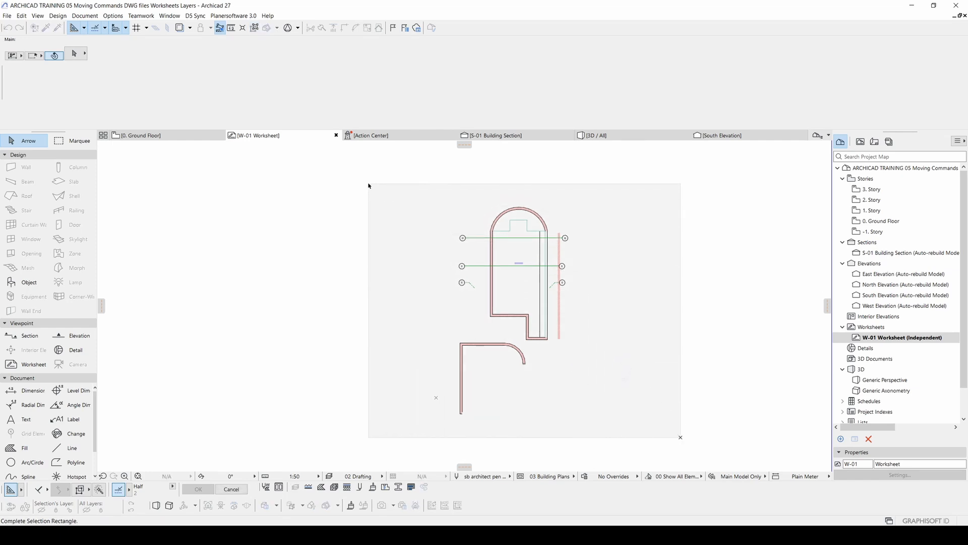
left_click(368, 185)
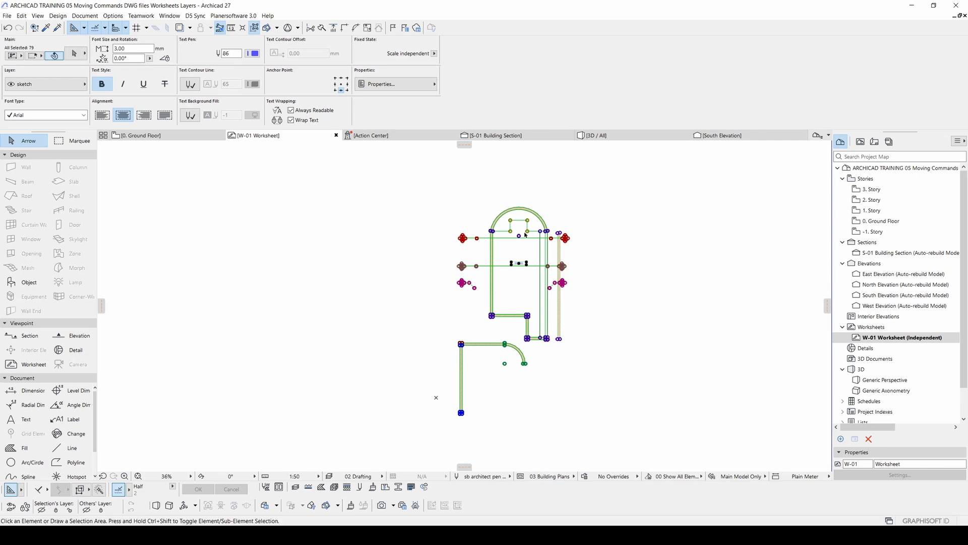
key("ctrl+t")
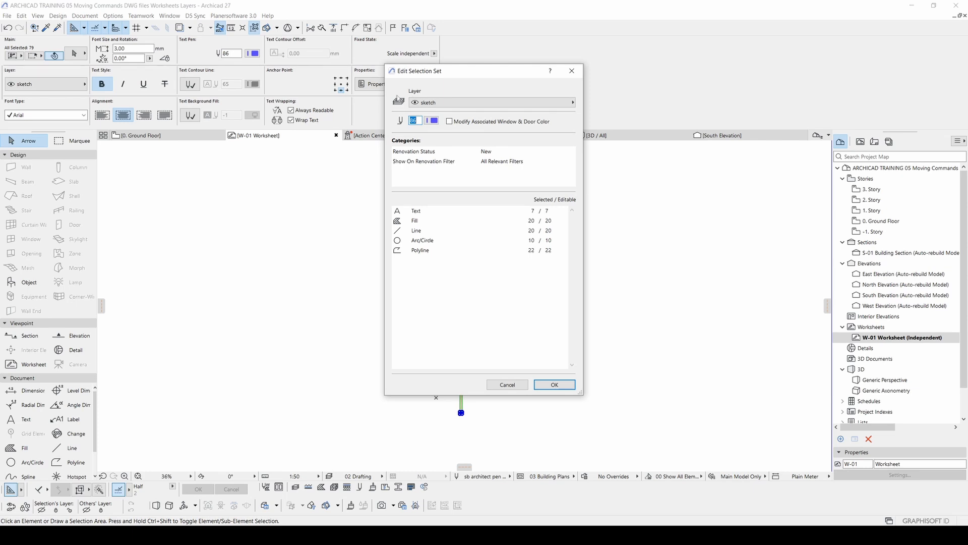
left_click(447, 104)
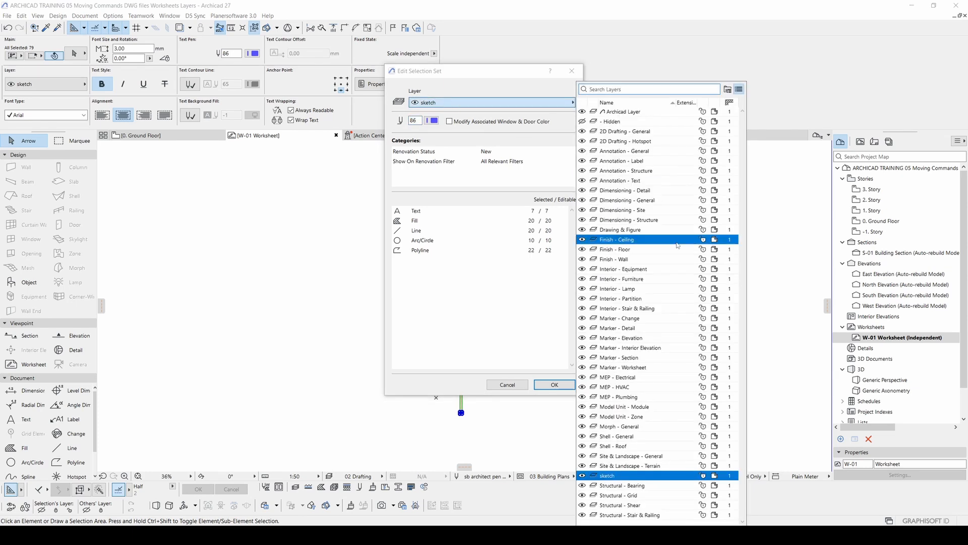
left_click(631, 240)
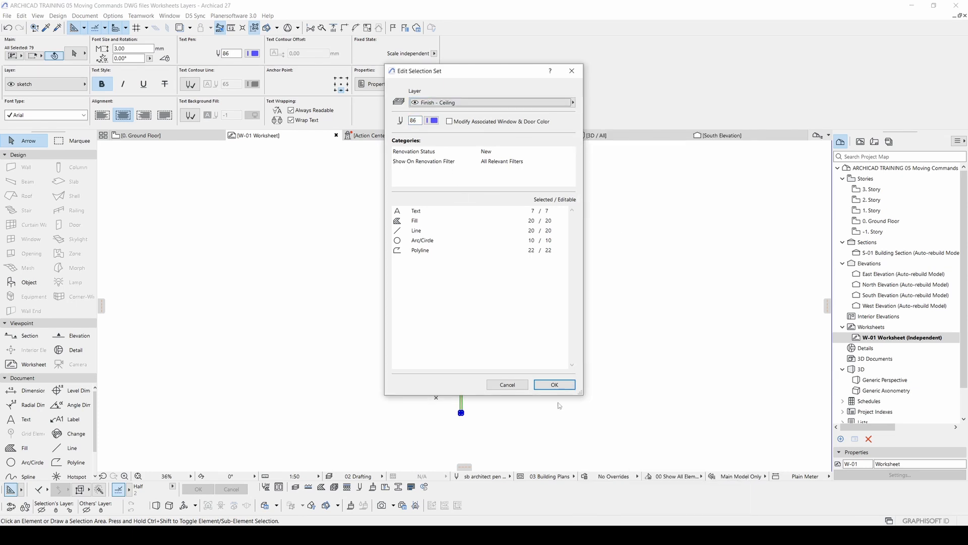
left_click(555, 386)
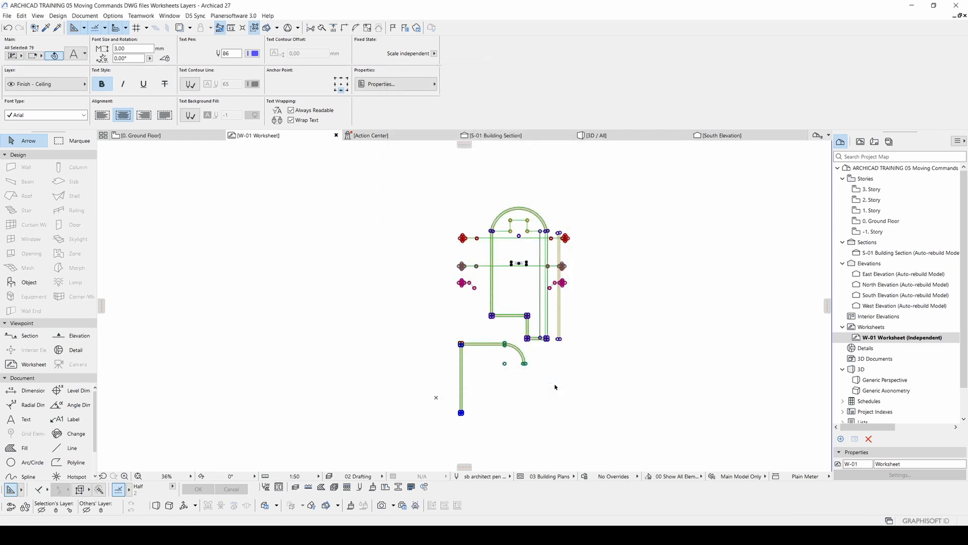
Reassign all the selected elements to the sketch layer using Edit Selection Set and clear the selection
key("ctrl+t")
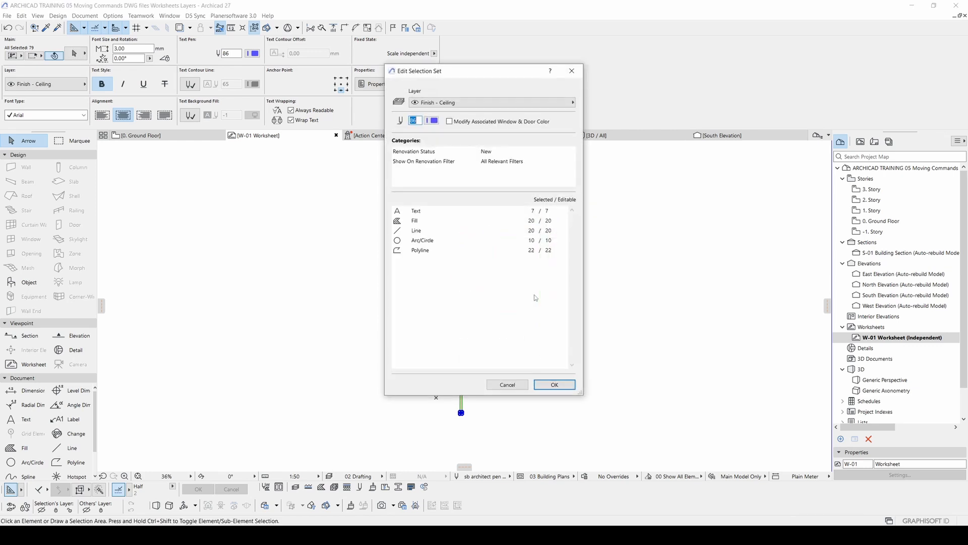
left_click(465, 101)
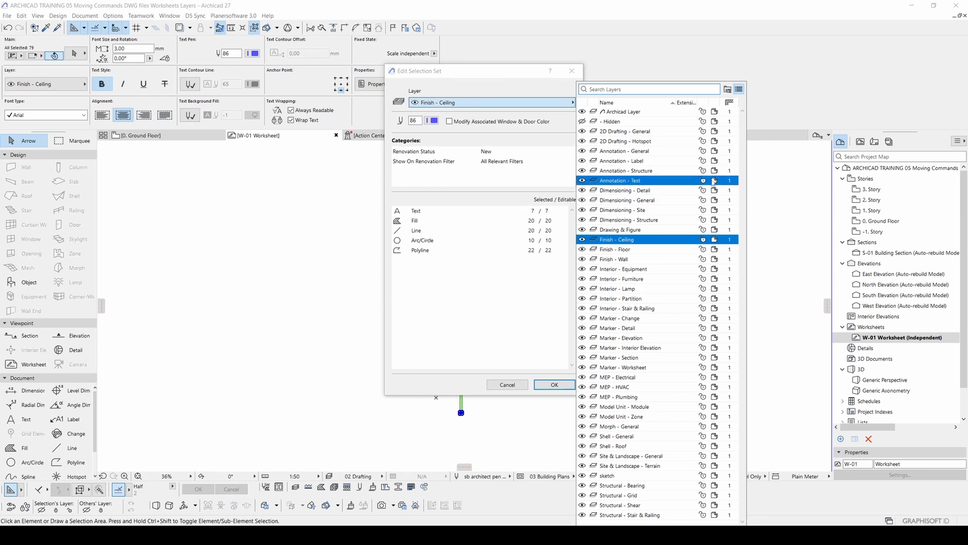
left_click(615, 476)
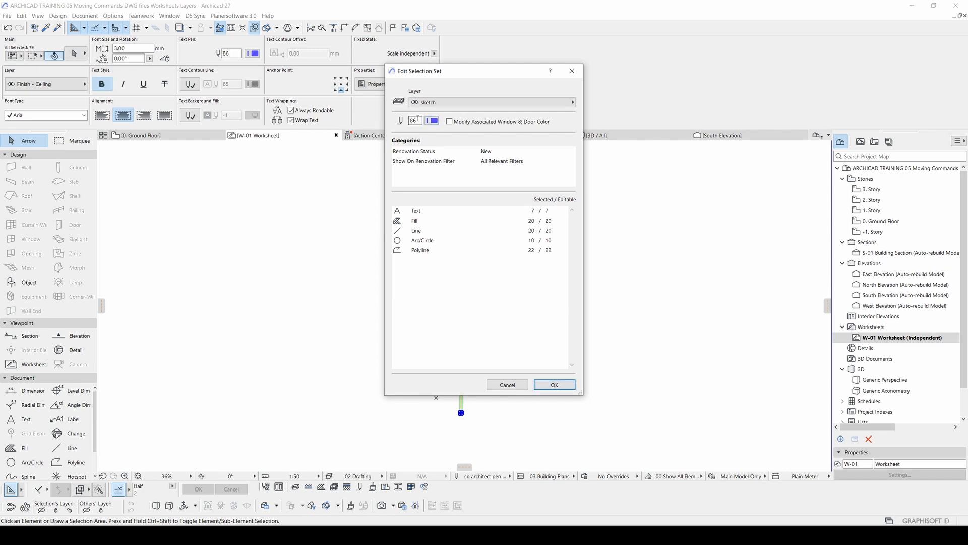
left_click(554, 384)
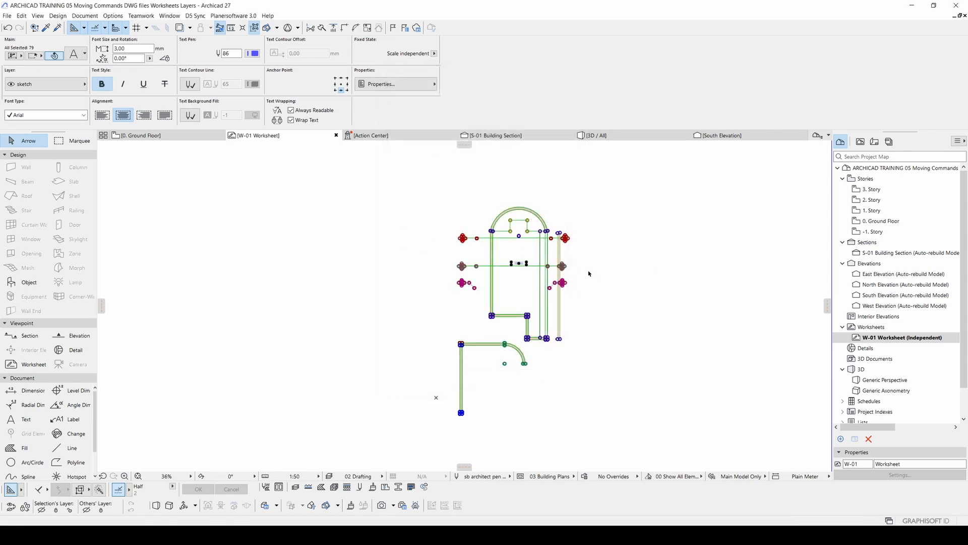
key("Escape")
Check the layer of the polyline beneath the arched wall and of the grid A line, and clear the selection
scroll(501, 214, "up", 4)
left_click(515, 257)
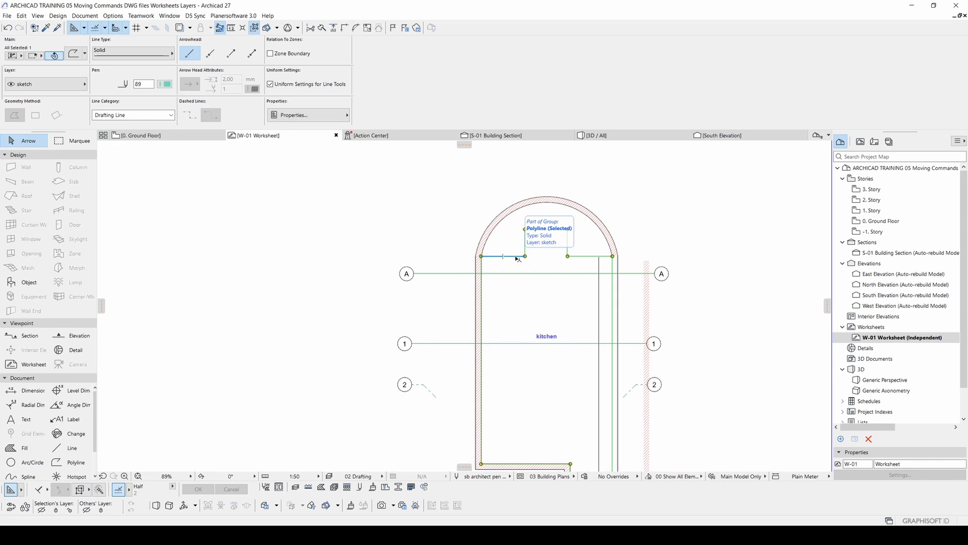
left_click(422, 274)
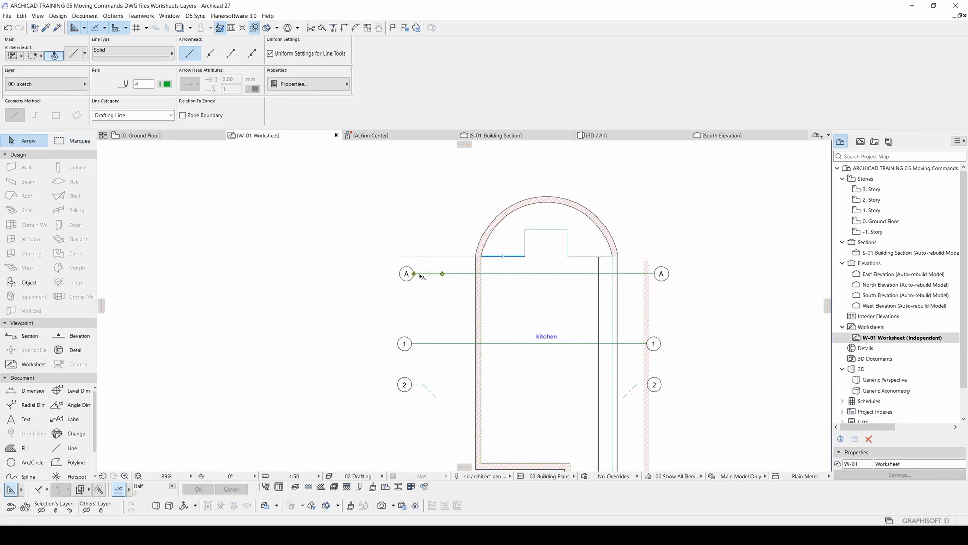
left_click(390, 259)
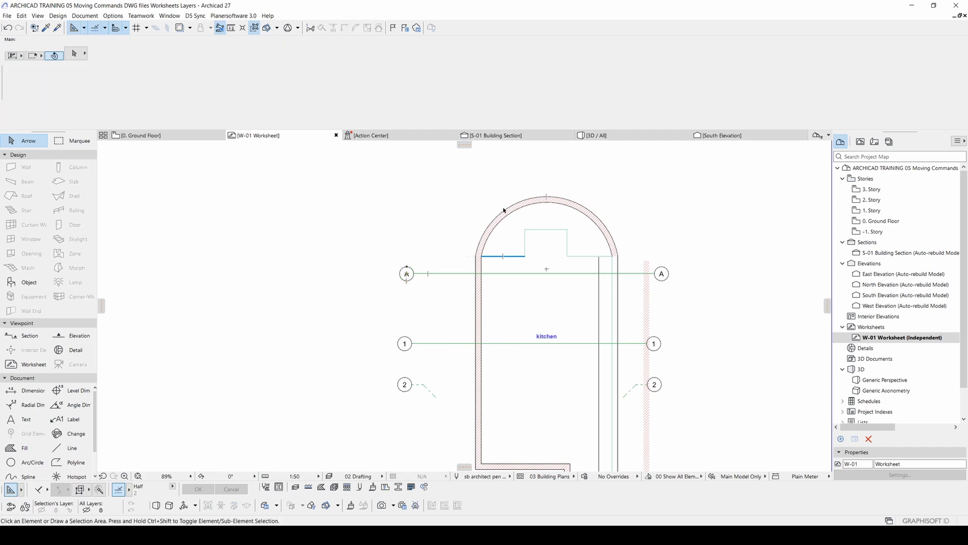
scroll(504, 210, "down", 5)
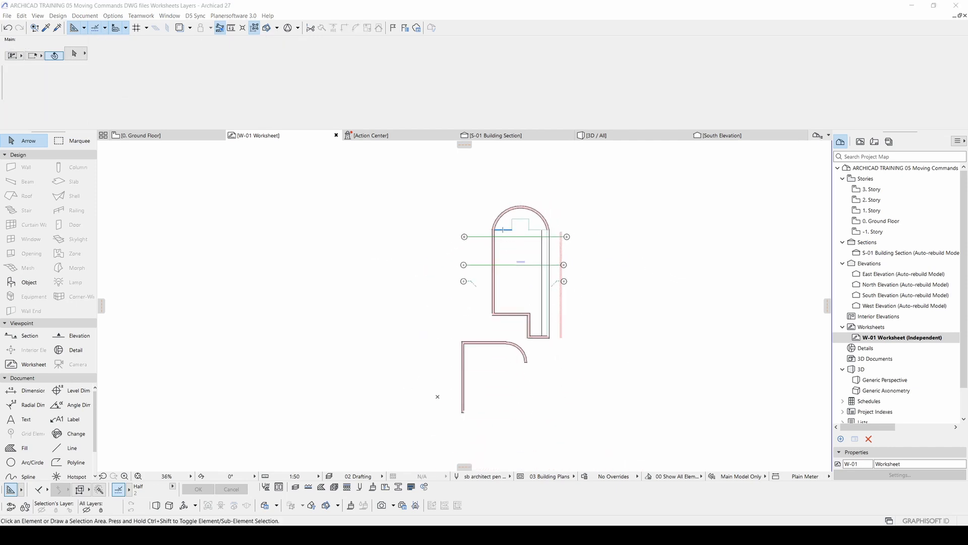